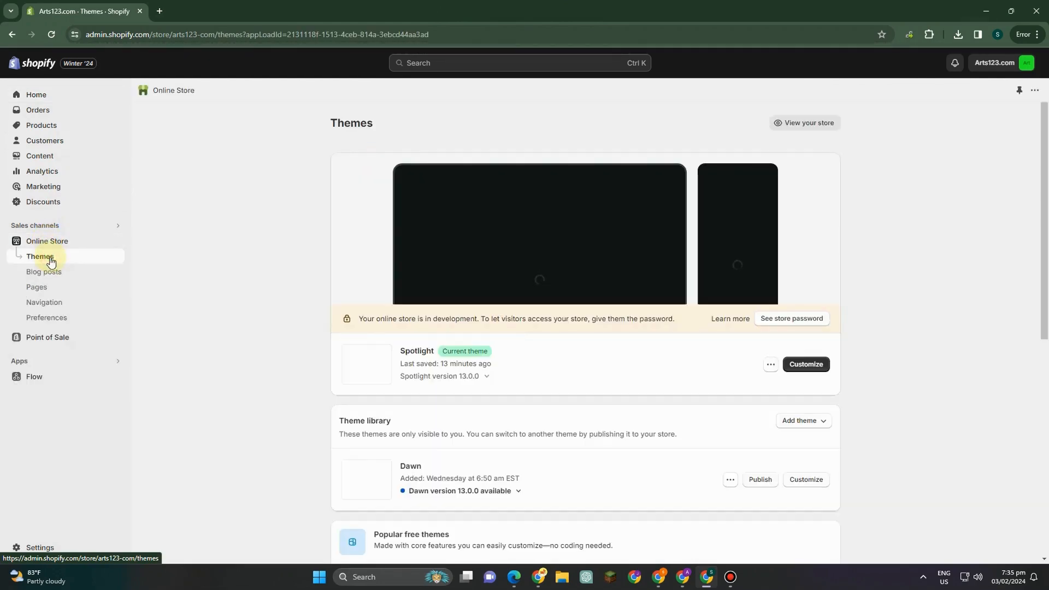
# Step: Add the free Sense theme to the store's theme library
pyautogui.scroll(-1, 426, 479)
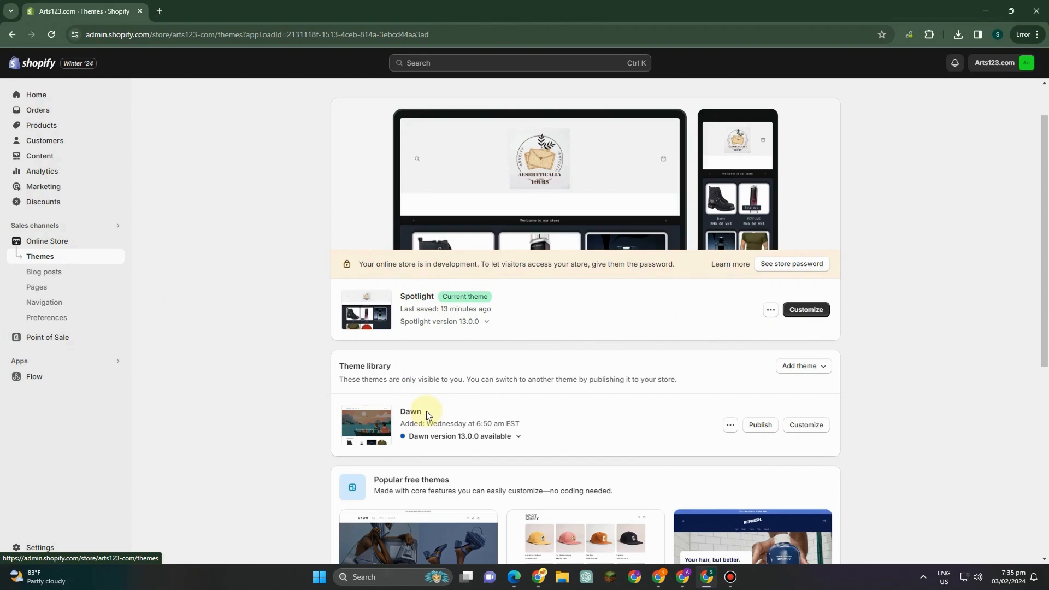
pyautogui.scroll(-1, 426, 411)
pyautogui.scroll(-3, 401, 426)
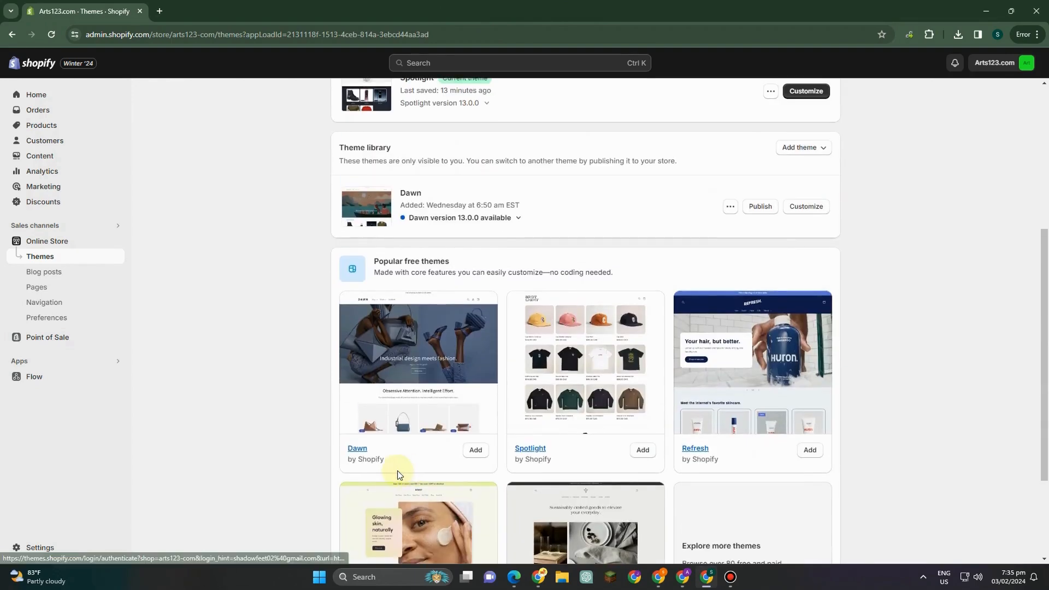
pyautogui.scroll(-3, 728, 466)
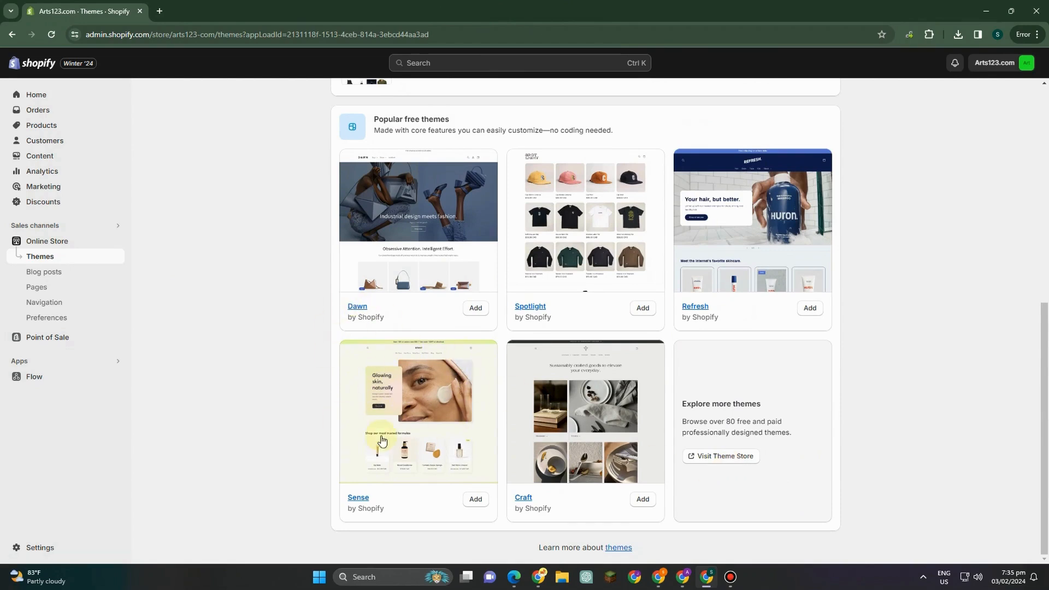
pyautogui.click(476, 499)
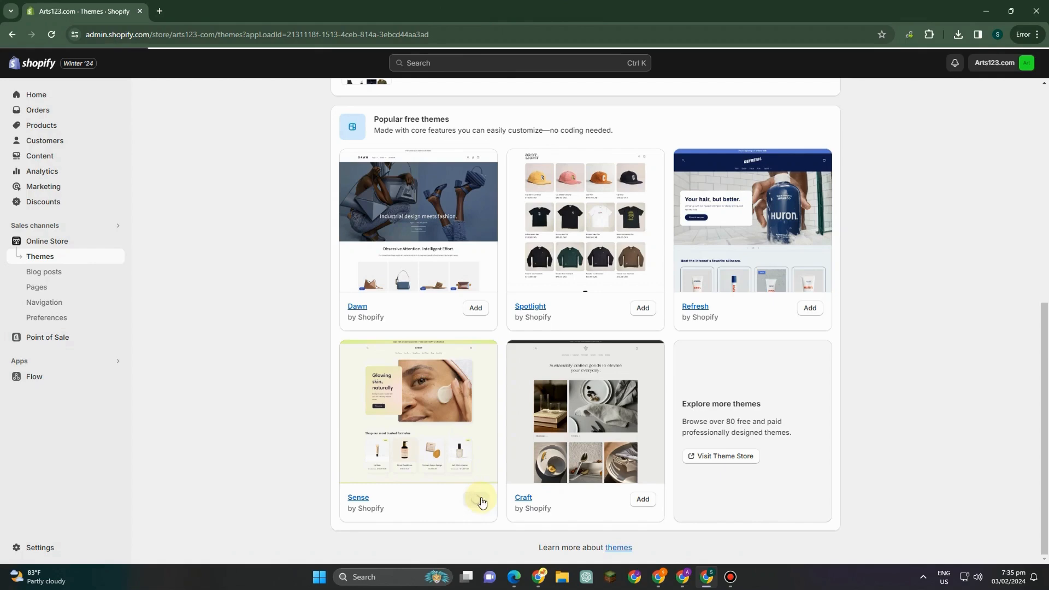
# Step: Publish the Sense theme from the theme library, replacing the current Spotlight theme
pyautogui.scroll(4, 509, 370)
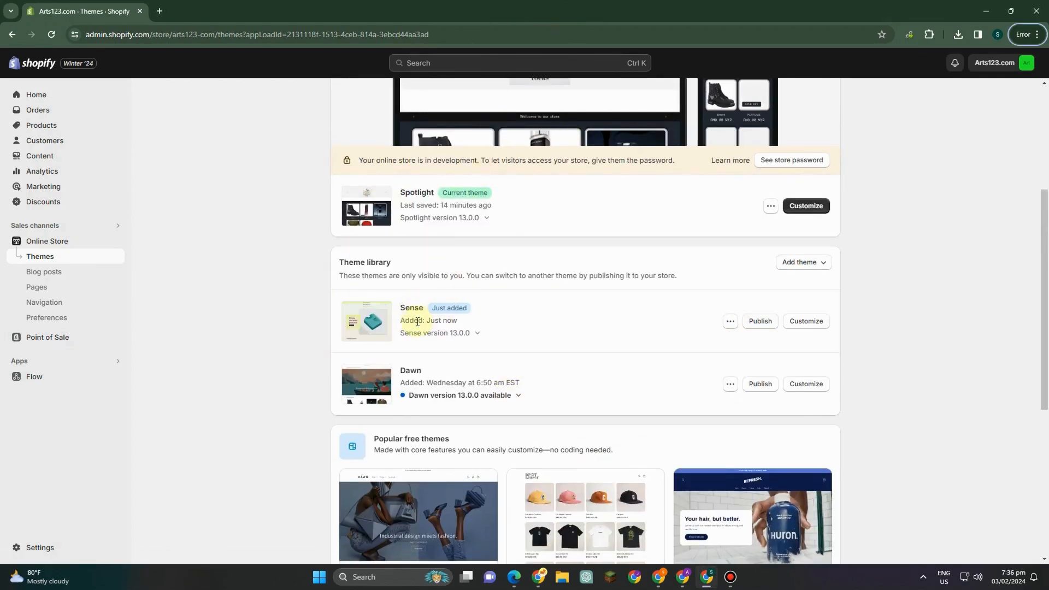
pyautogui.click(757, 322)
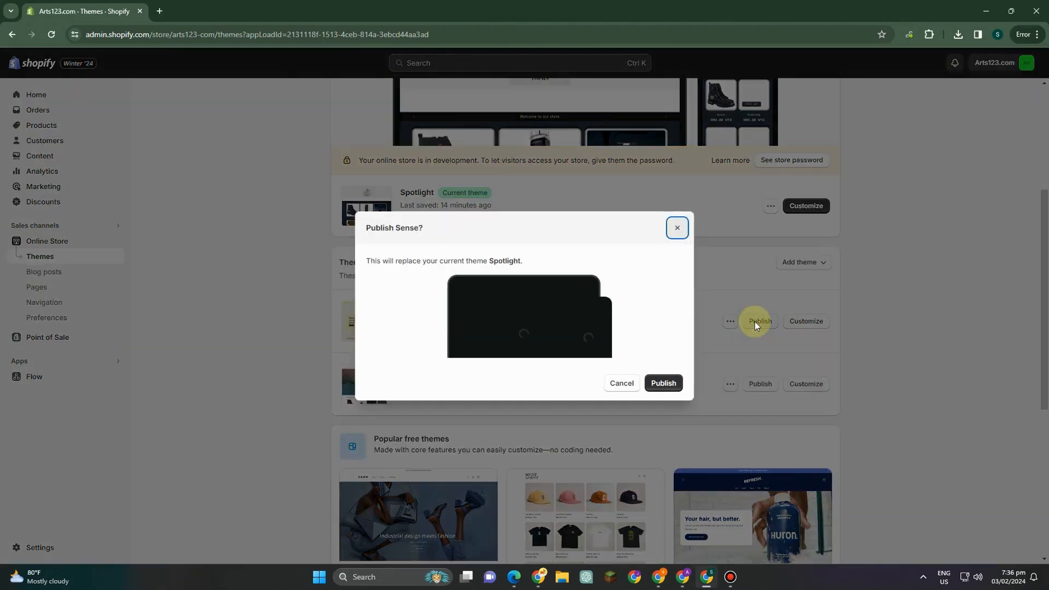
pyautogui.click(663, 383)
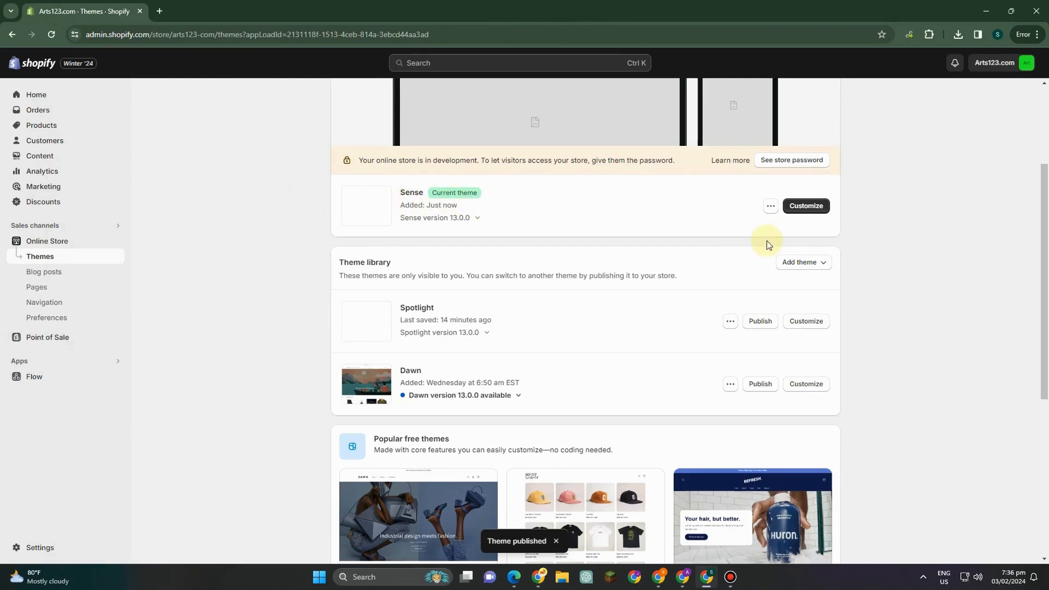
# Step: Open the Sense theme for customization and look through its header, announcement bar and logo settings
pyautogui.click(808, 206)
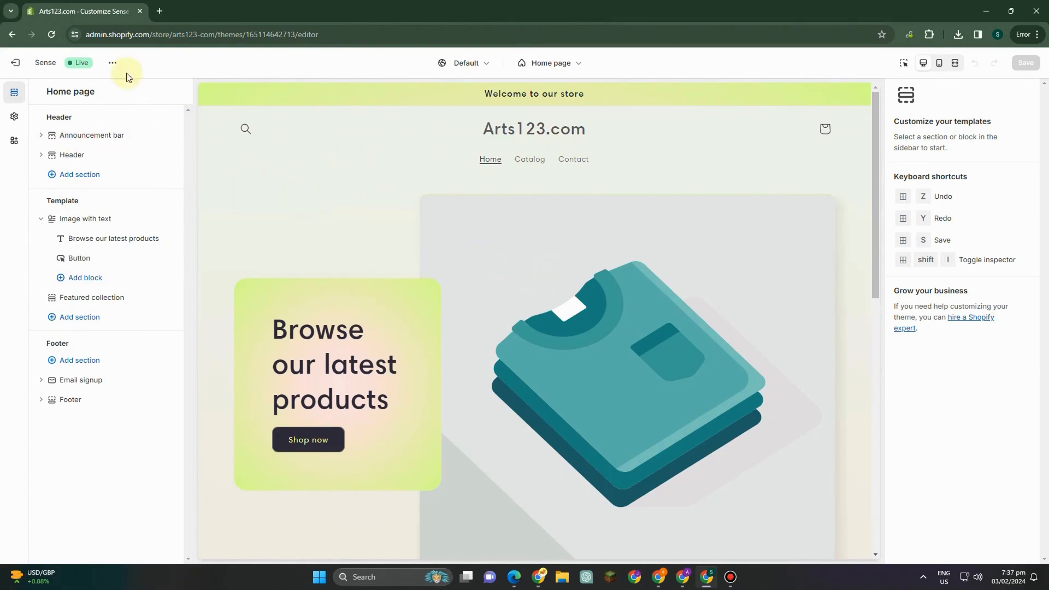
pyautogui.click(71, 155)
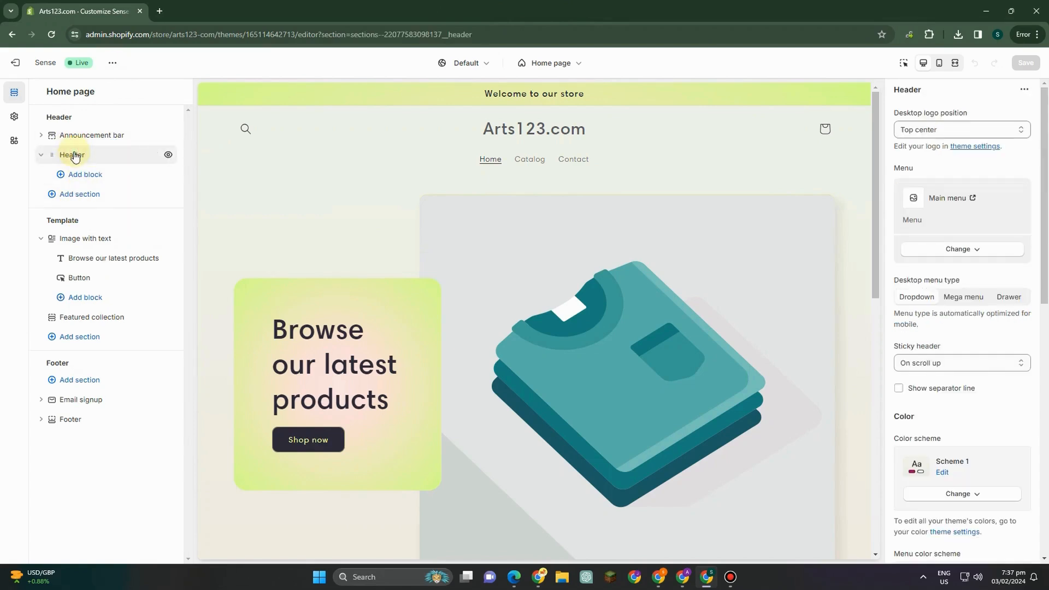
pyautogui.click(76, 136)
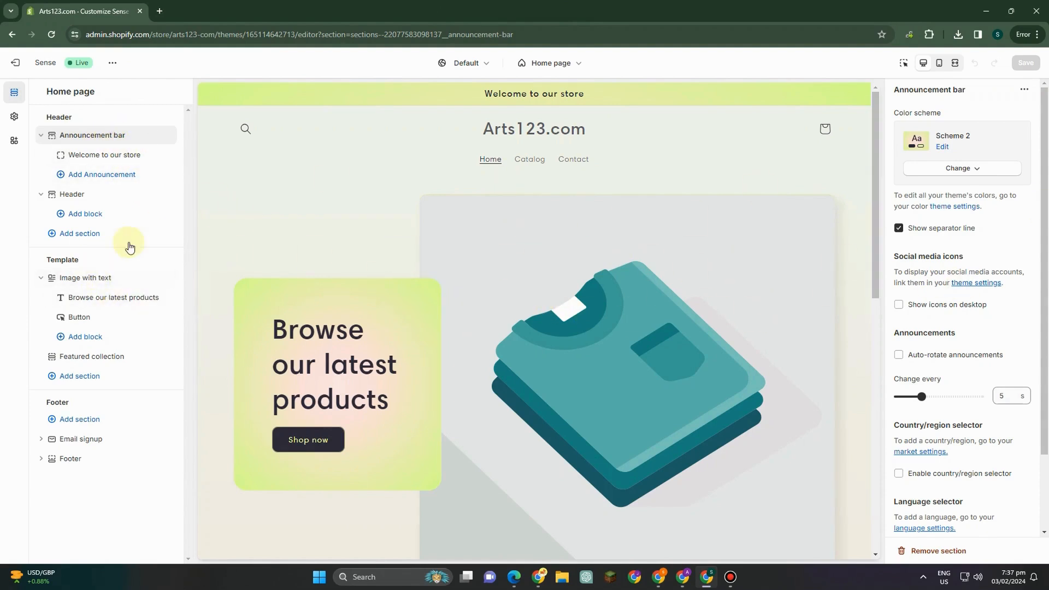
pyautogui.click(14, 117)
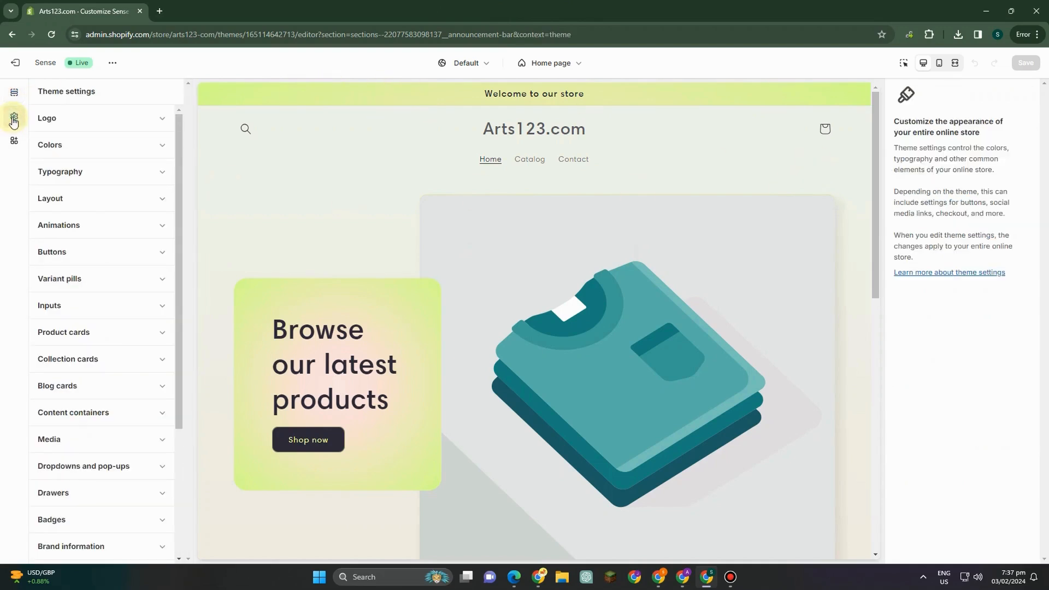
pyautogui.click(62, 119)
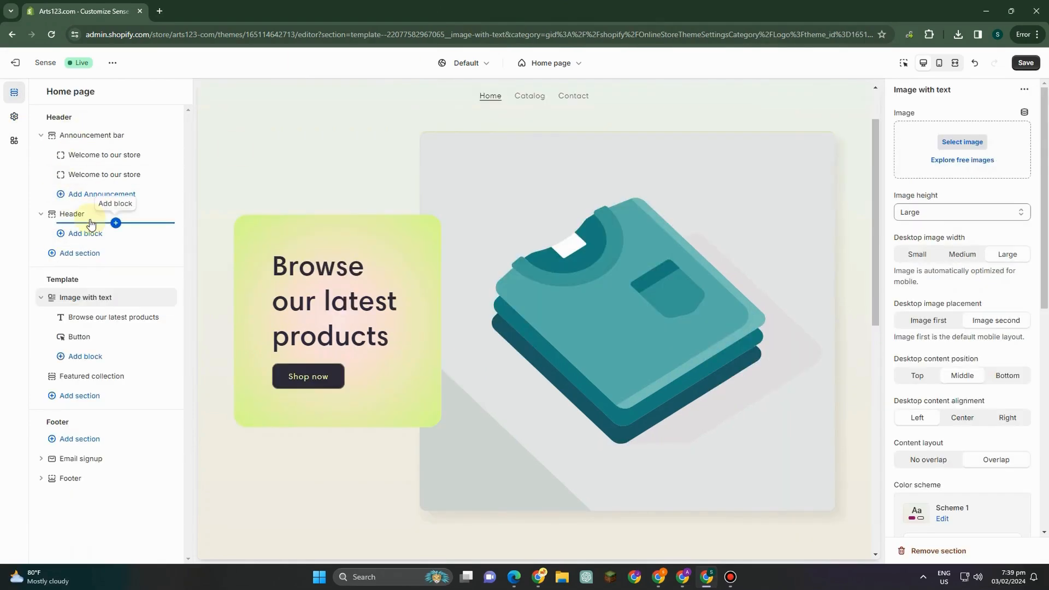
# Step: Set the image of the home page's Image with text section to the library file hy (JPG)
pyautogui.scroll(2, 514, 155)
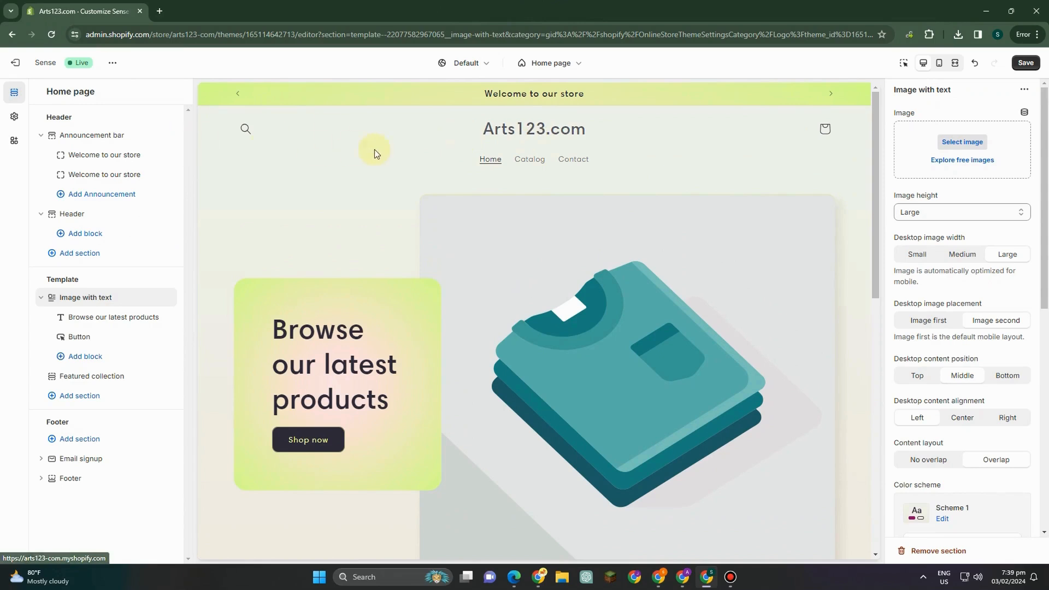
pyautogui.scroll(-2, 486, 198)
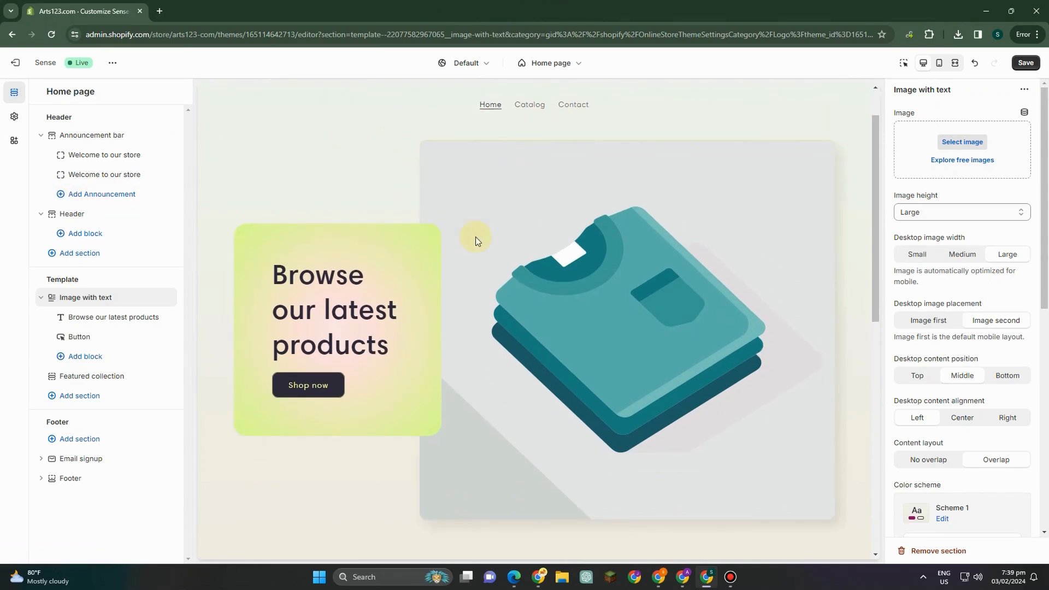
pyautogui.click(959, 148)
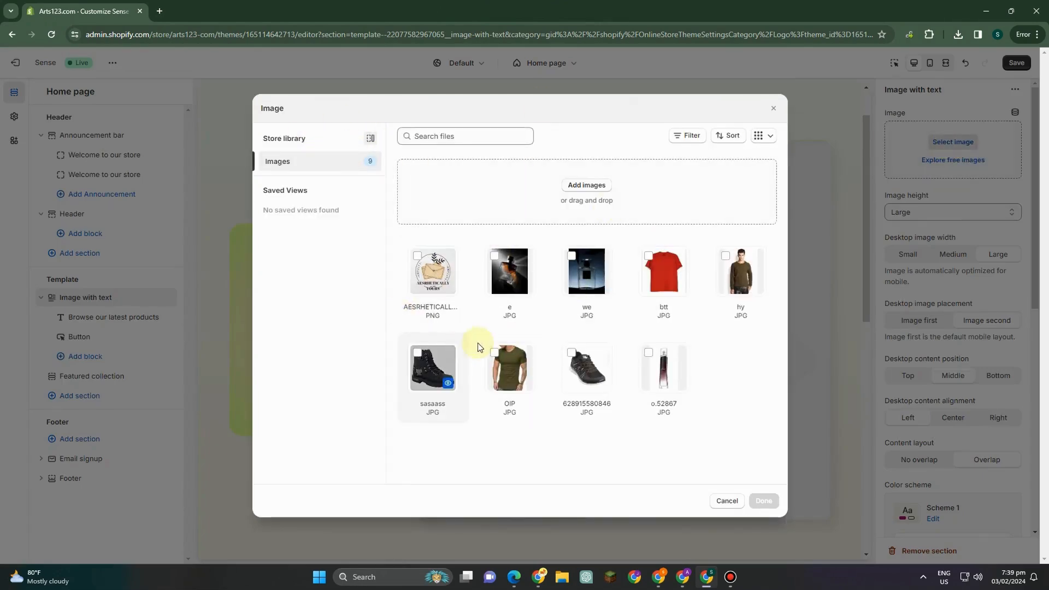
pyautogui.click(726, 256)
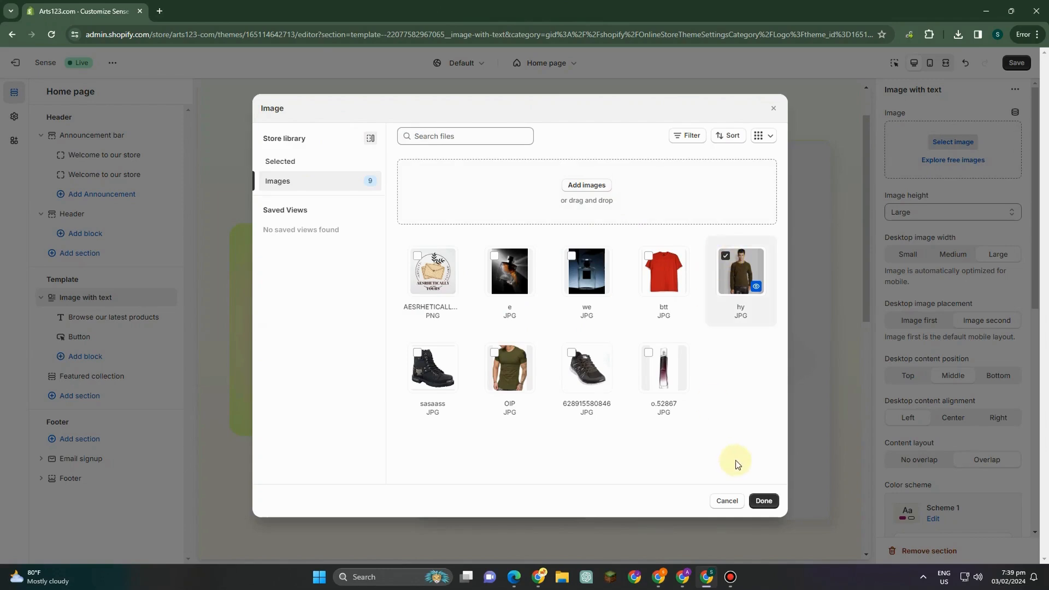
pyautogui.click(764, 502)
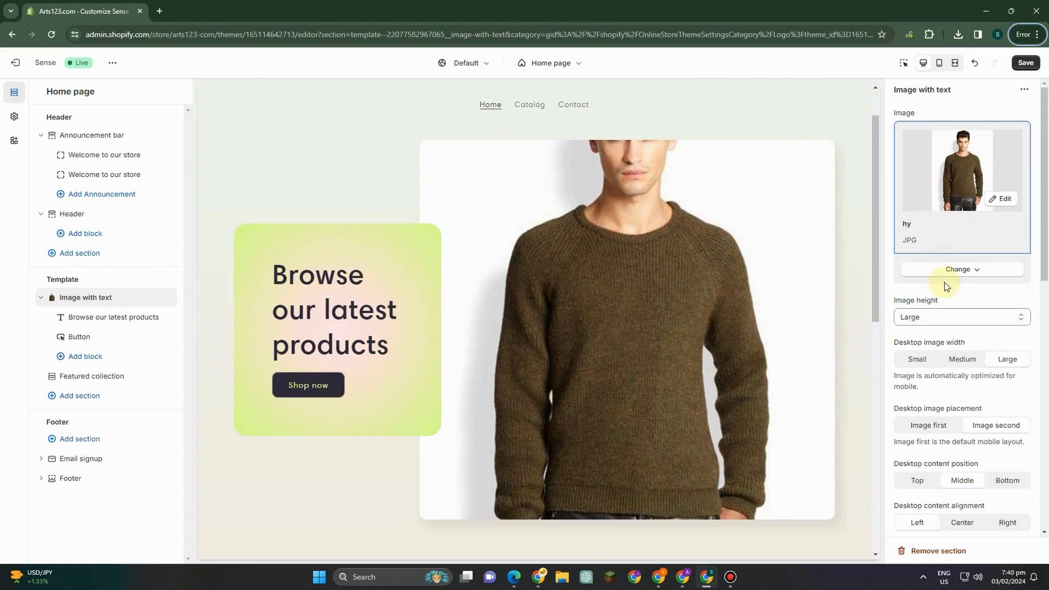
# Step: Try the Small, Medium and Large image heights for the Image with text section and settle on Adapt to image
pyautogui.click(950, 318)
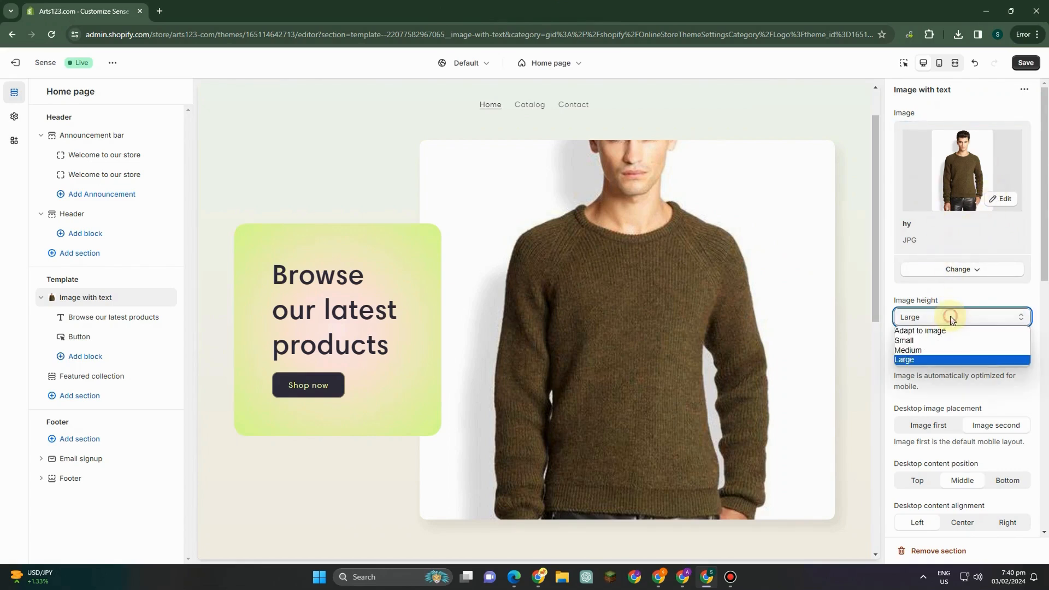
pyautogui.click(936, 331)
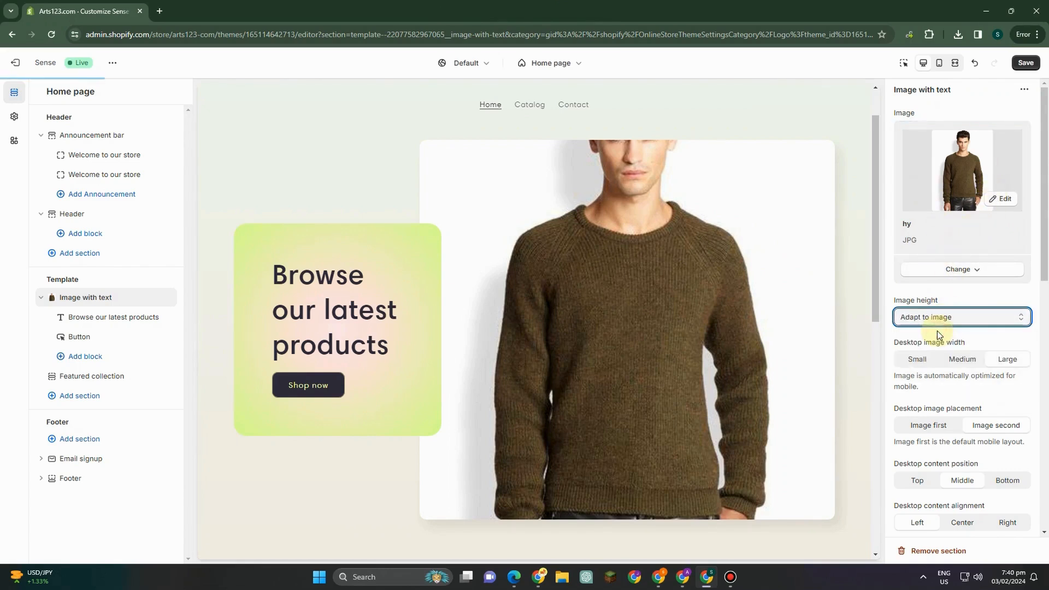
pyautogui.scroll(-2, 936, 331)
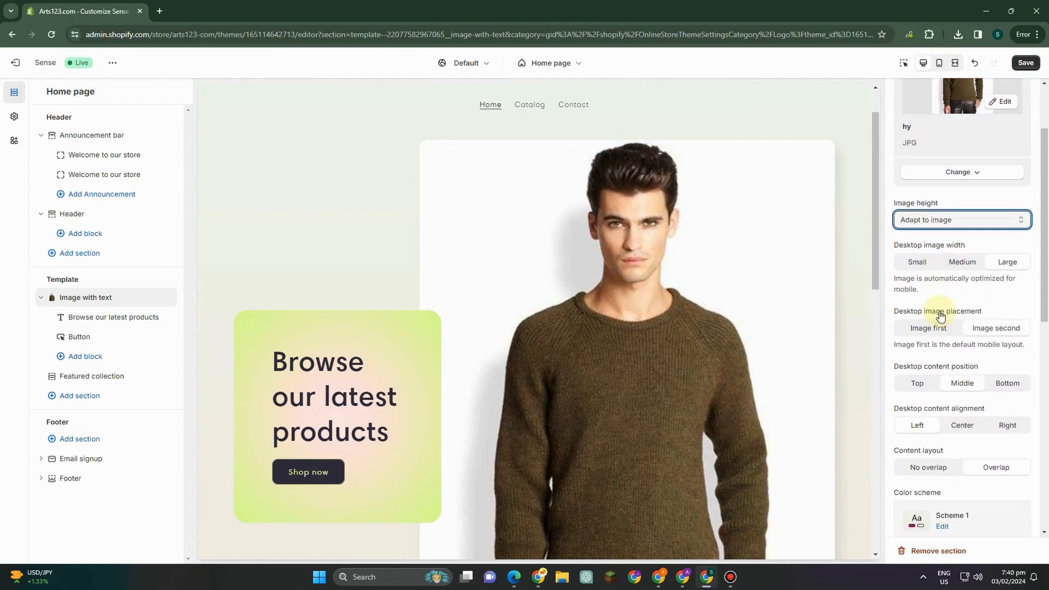
pyautogui.click(943, 210)
pyautogui.click(936, 231)
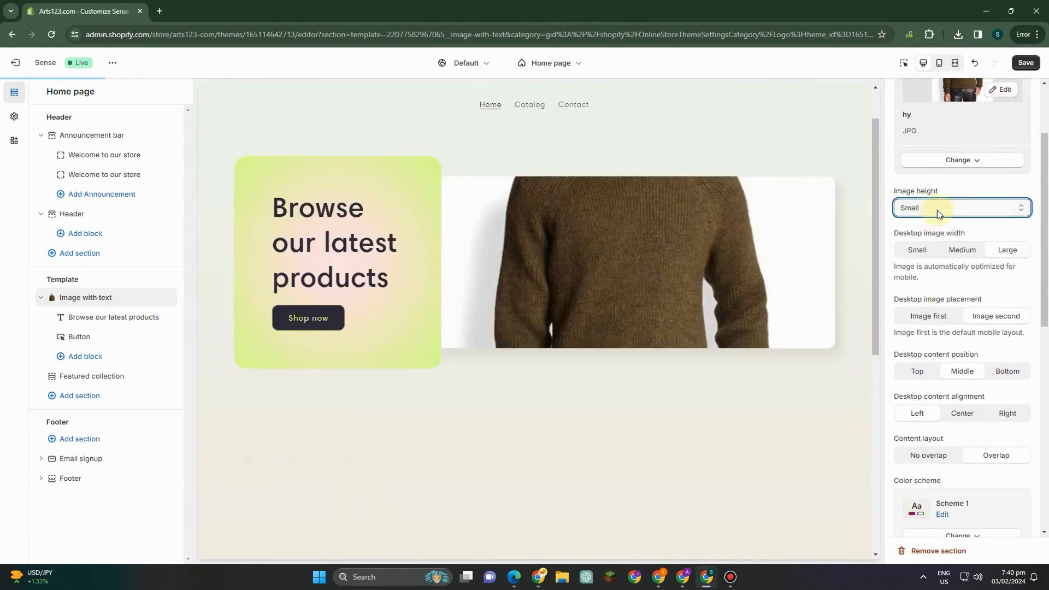
pyautogui.click(936, 210)
pyautogui.click(926, 241)
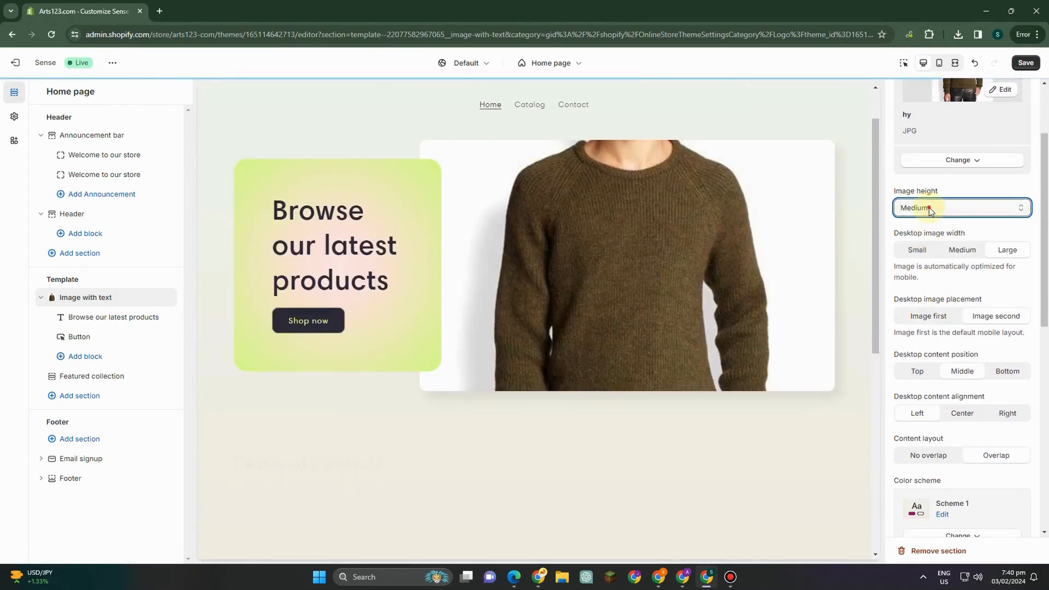
pyautogui.click(932, 207)
pyautogui.click(924, 240)
pyautogui.click(931, 207)
pyautogui.click(923, 250)
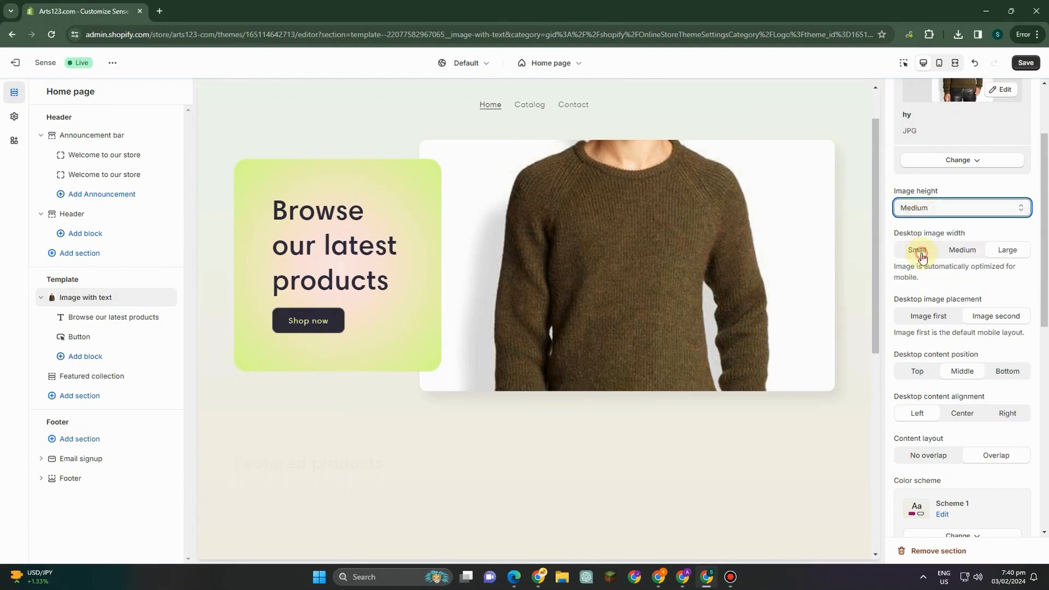
pyautogui.click(928, 208)
pyautogui.click(925, 220)
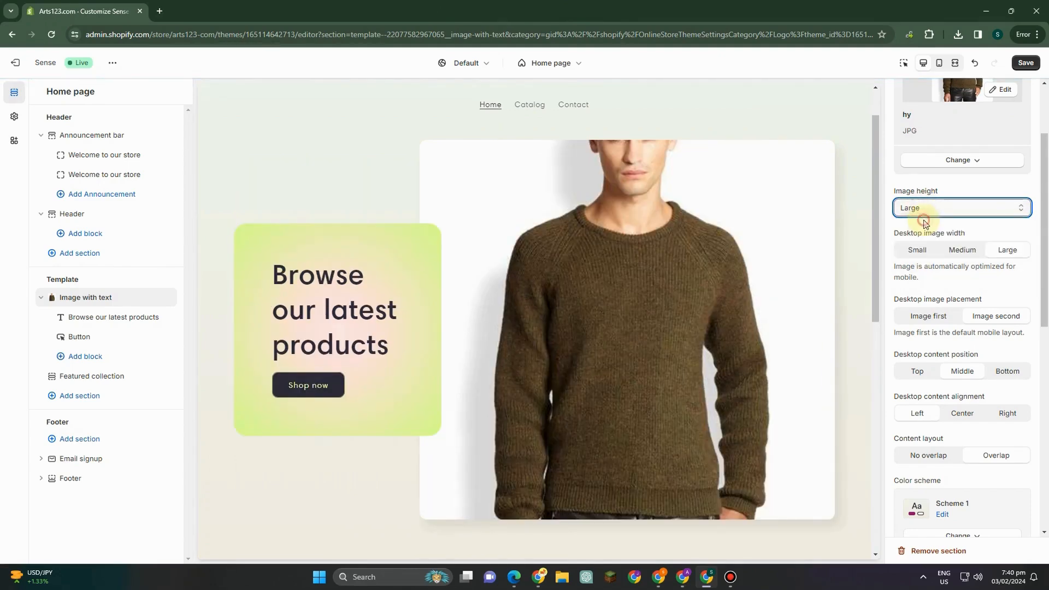
# Step: Compare the Small, Medium and Large desktop image widths and set the width to Medium
pyautogui.click(911, 249)
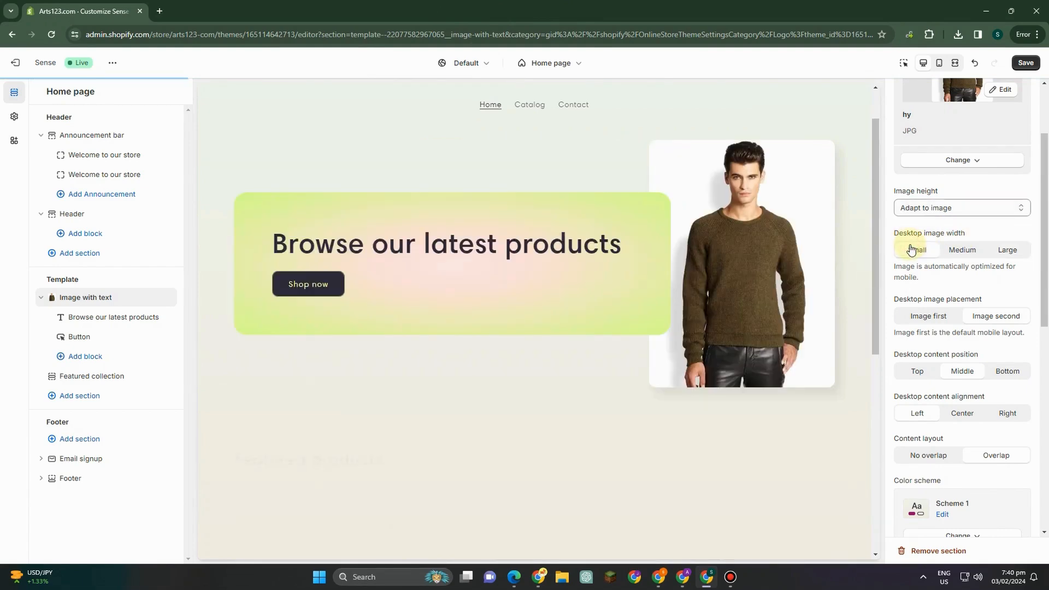
pyautogui.click(953, 254)
pyautogui.click(1005, 255)
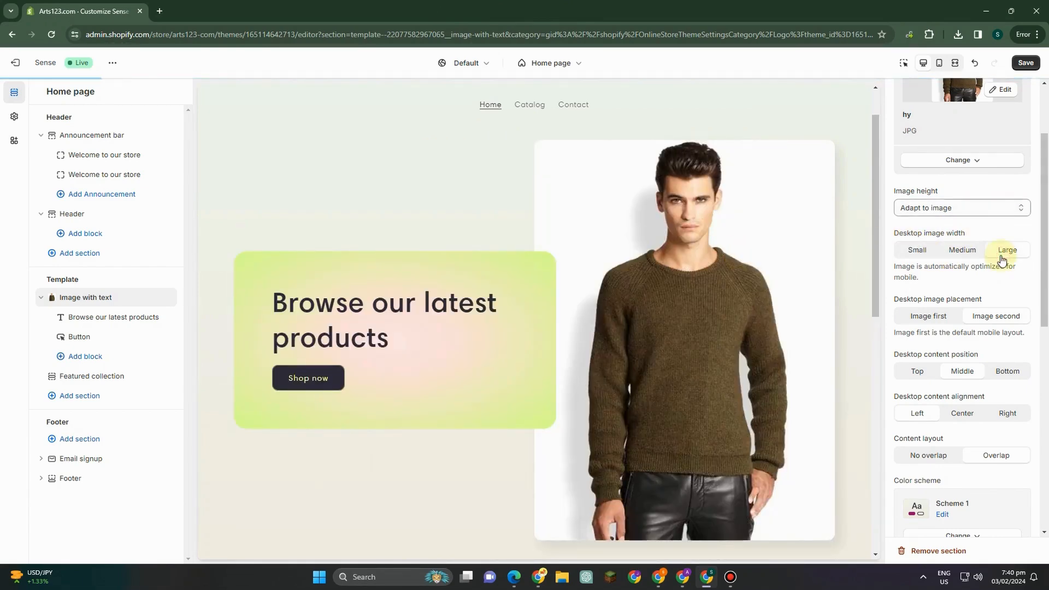
pyautogui.click(960, 251)
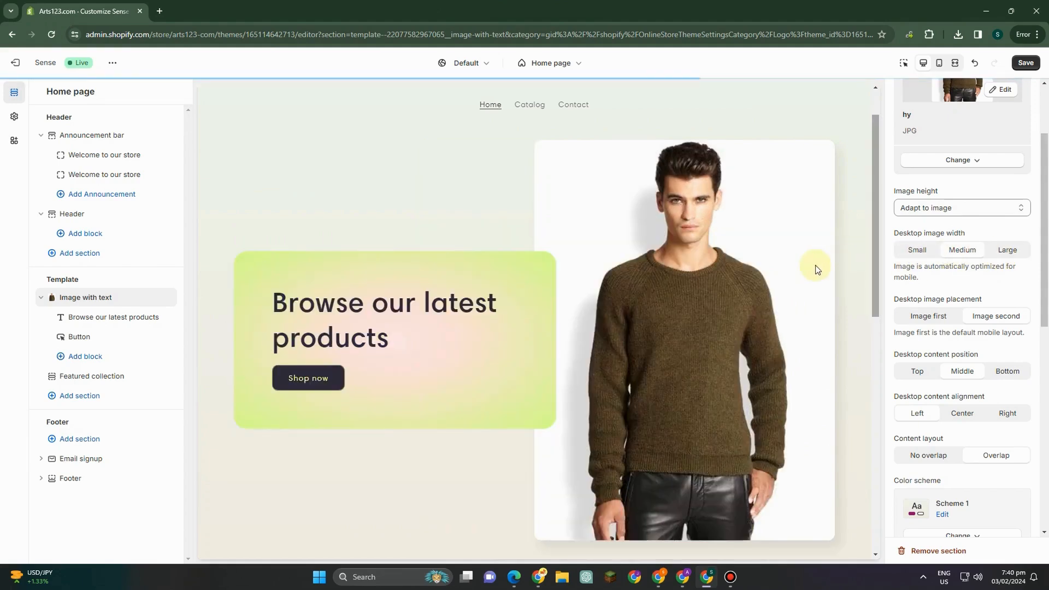
# Step: Compare both desktop image placements for the Image with text section and choose Image first
pyautogui.scroll(-2, 976, 303)
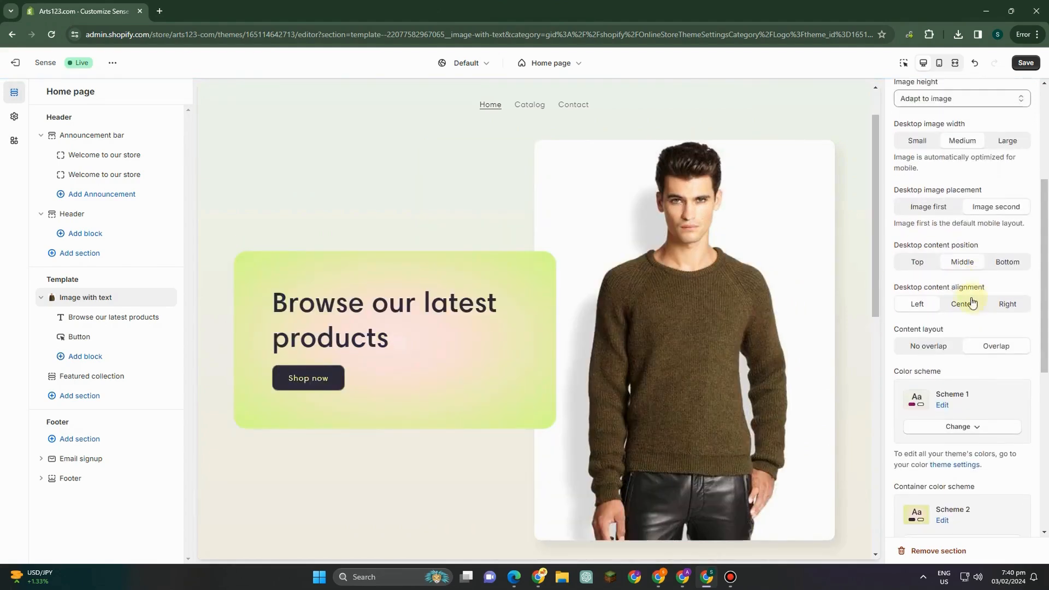
pyautogui.click(928, 208)
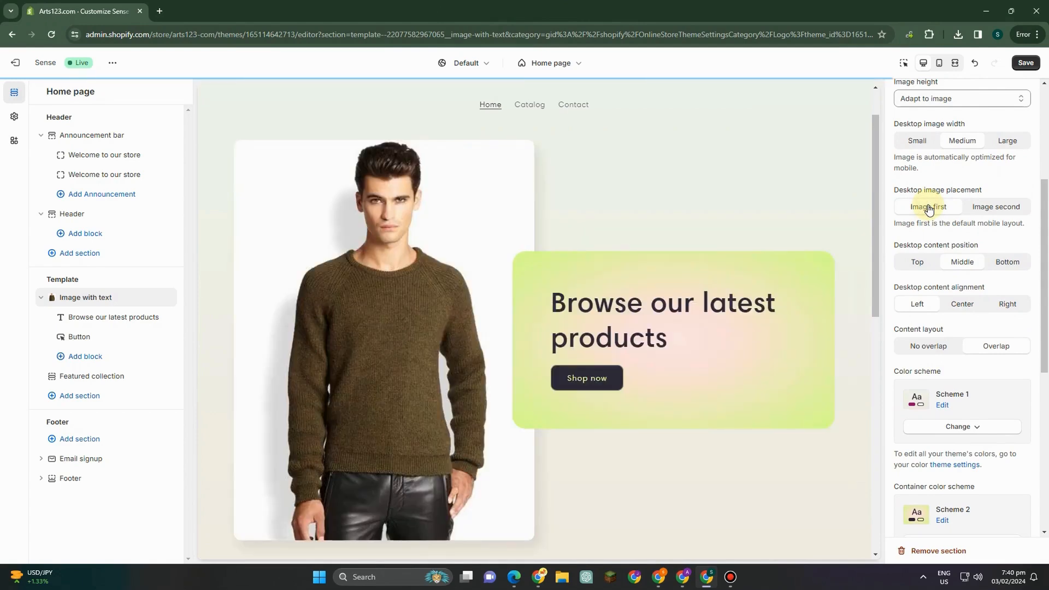
pyautogui.click(983, 208)
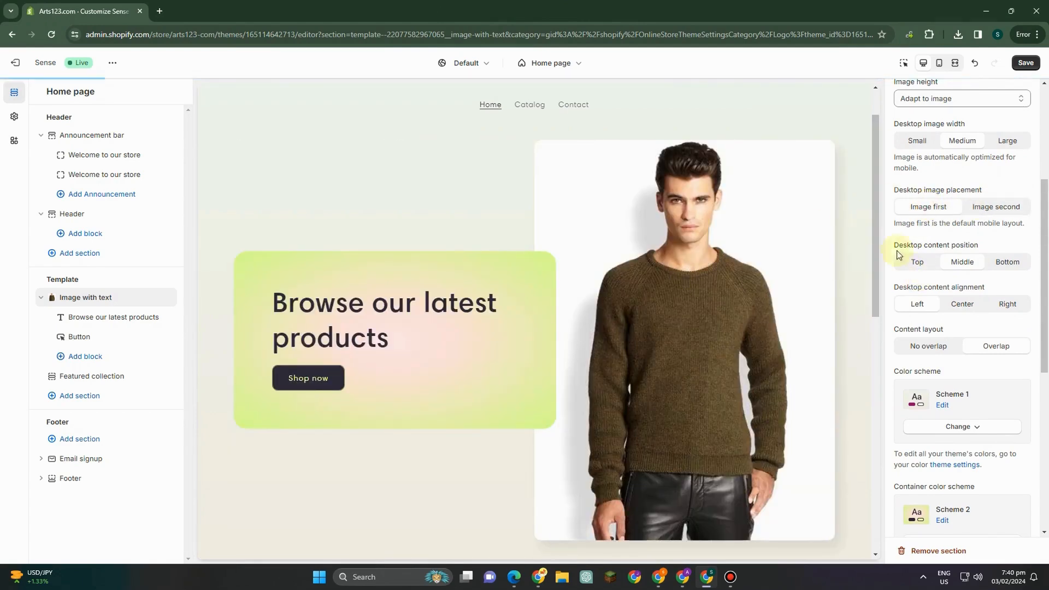
pyautogui.click(927, 207)
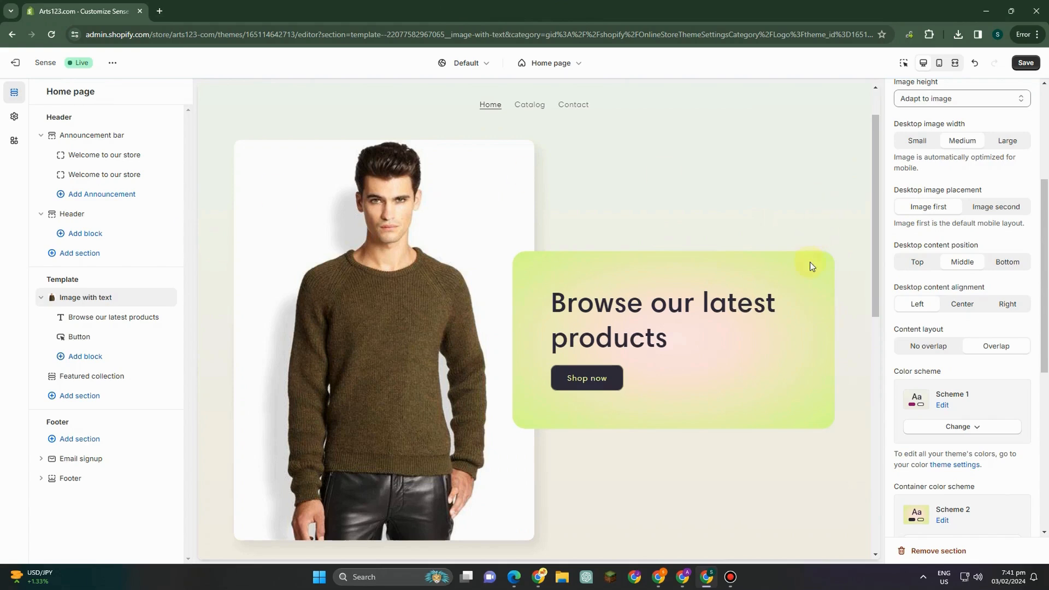
# Step: Set the desktop content position to Bottom after trying Top and Middle, and the desktop content alignment to Center
pyautogui.click(917, 262)
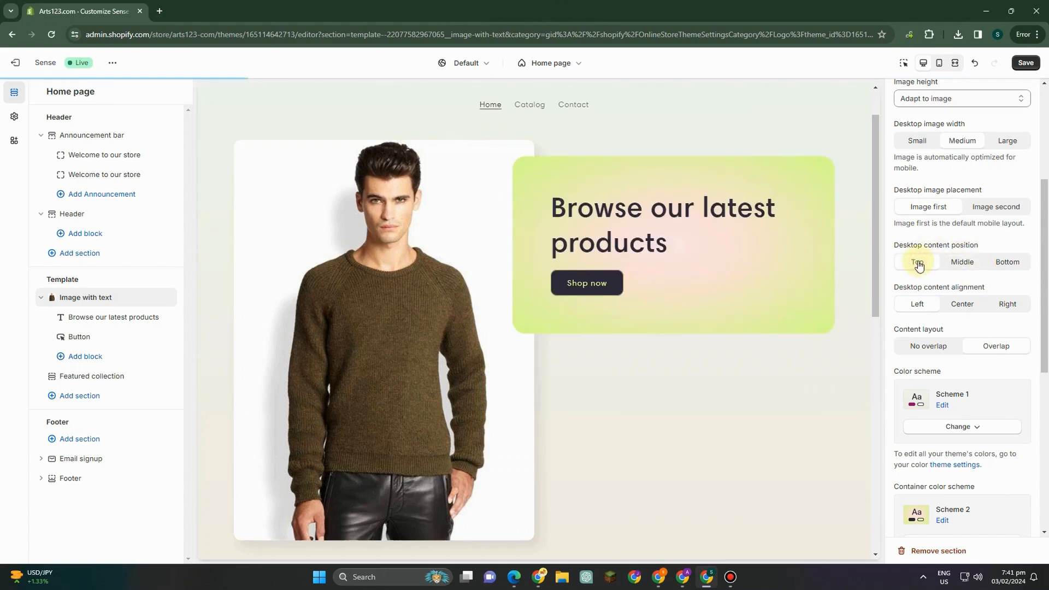
pyautogui.click(955, 263)
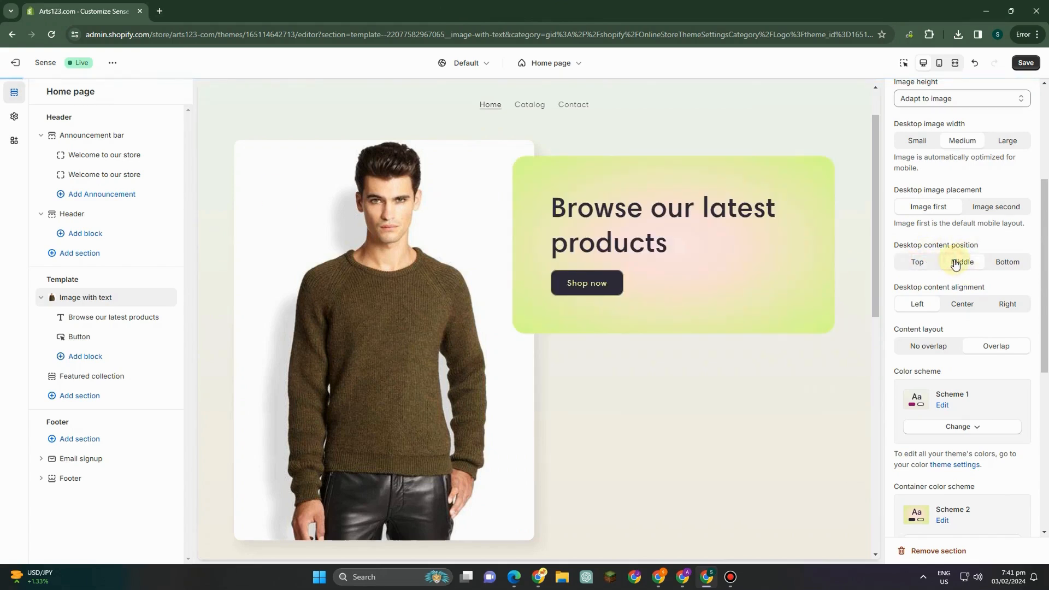
pyautogui.click(1005, 263)
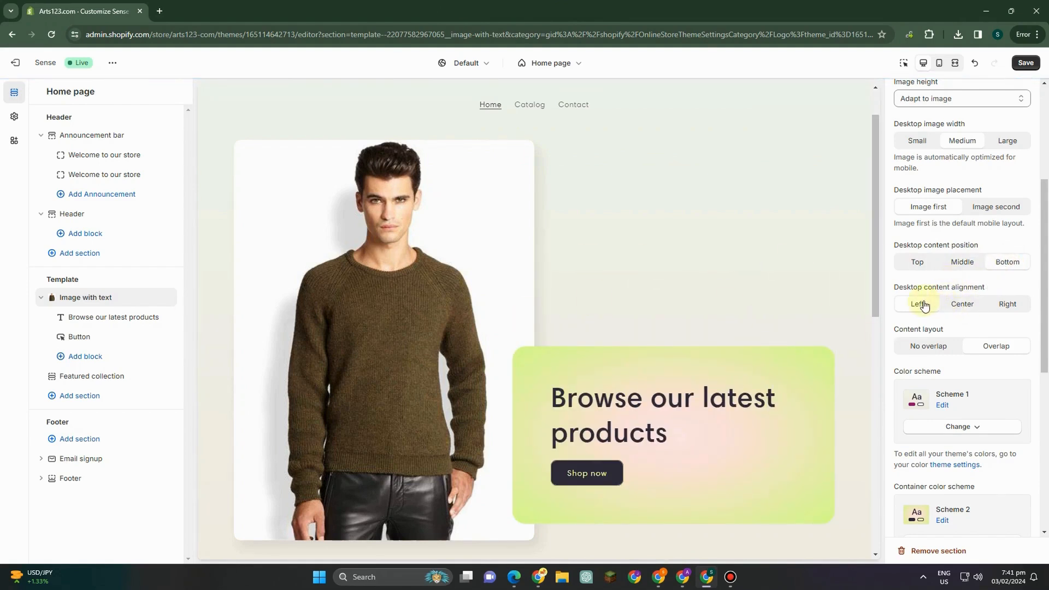
pyautogui.click(961, 303)
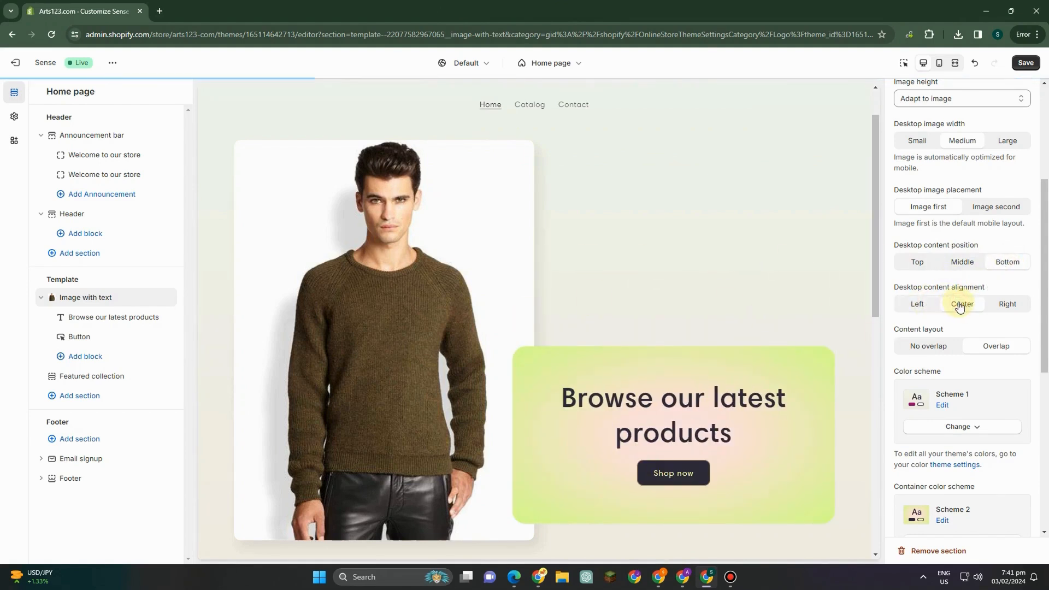
# Step: Try the Right desktop content alignment for the Image with text section, then set it back to Center
pyautogui.click(1011, 307)
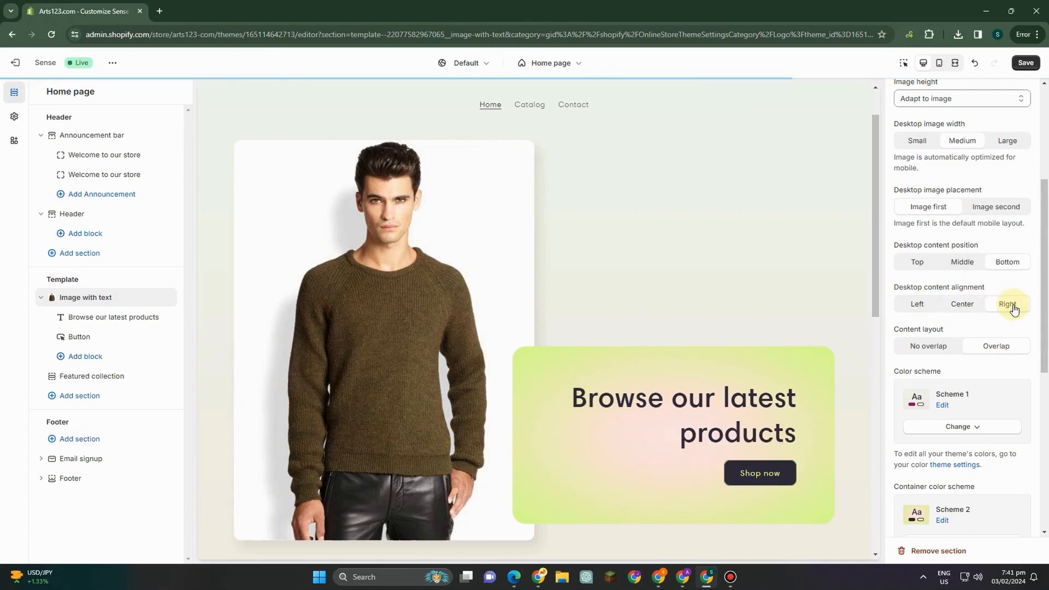
pyautogui.click(969, 308)
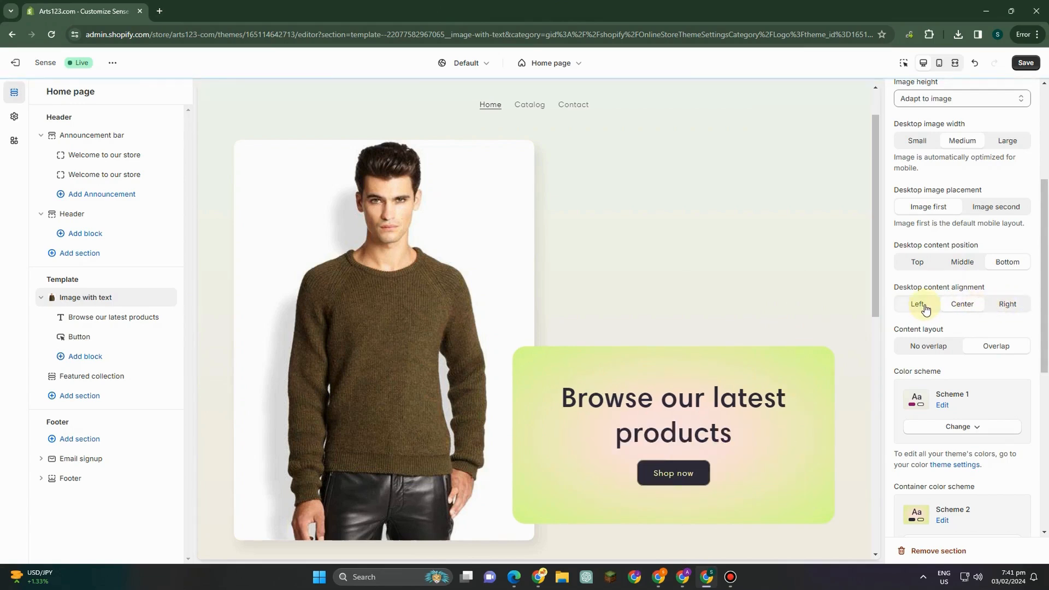
pyautogui.scroll(-2, 906, 383)
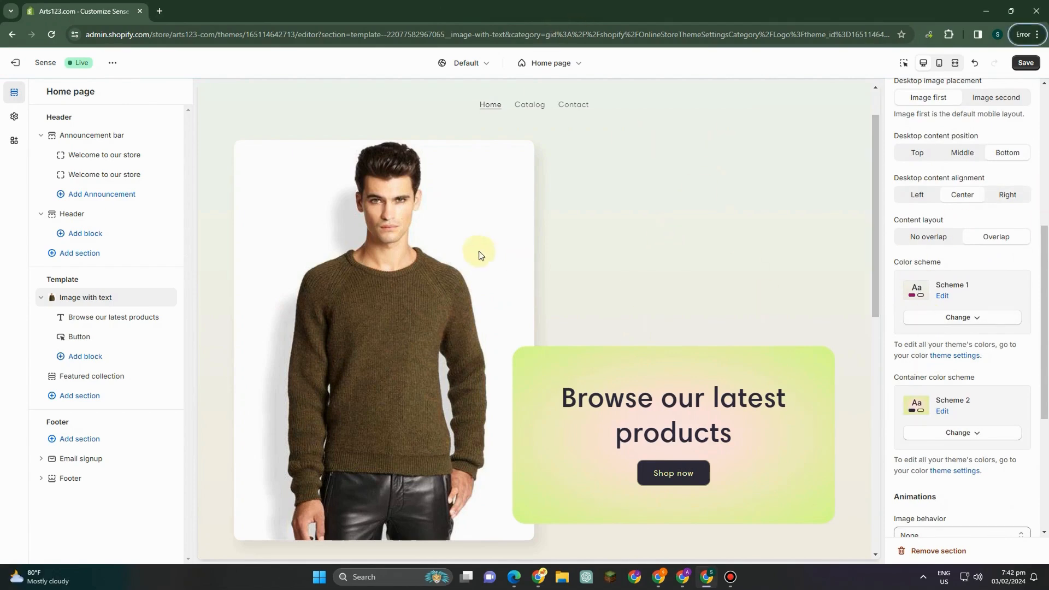
# Step: Add a focal point near the top of the man's head in the section's image and save the image edit
pyautogui.scroll(6, 1000, 183)
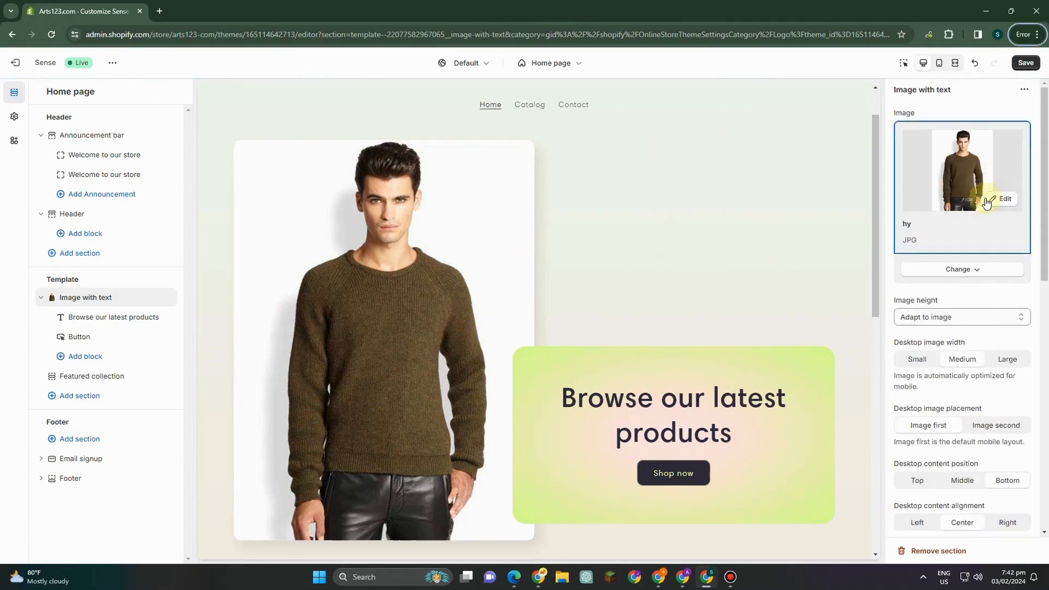
pyautogui.click(986, 201)
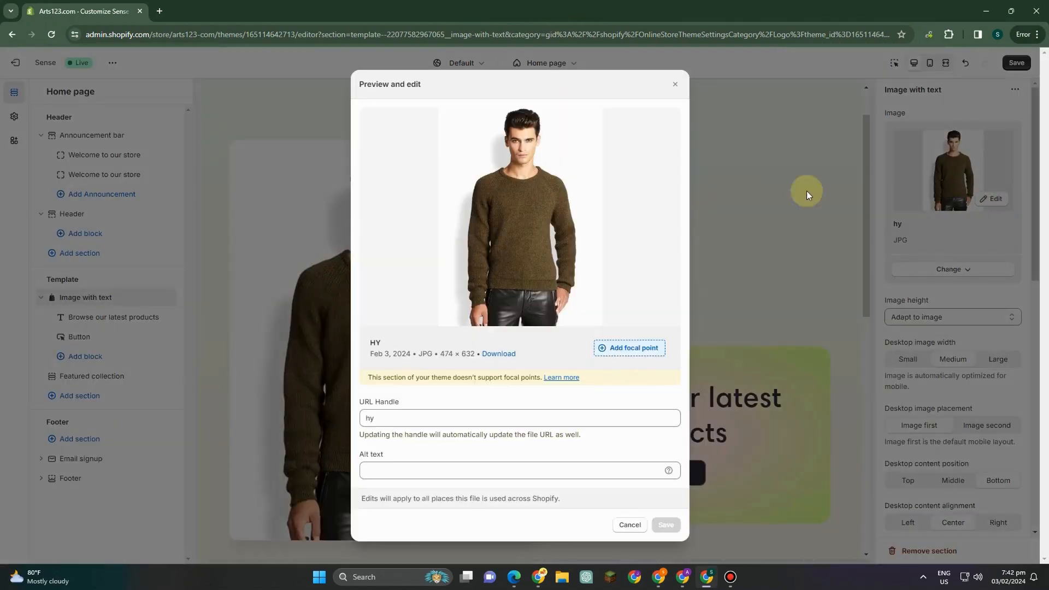
pyautogui.click(516, 113)
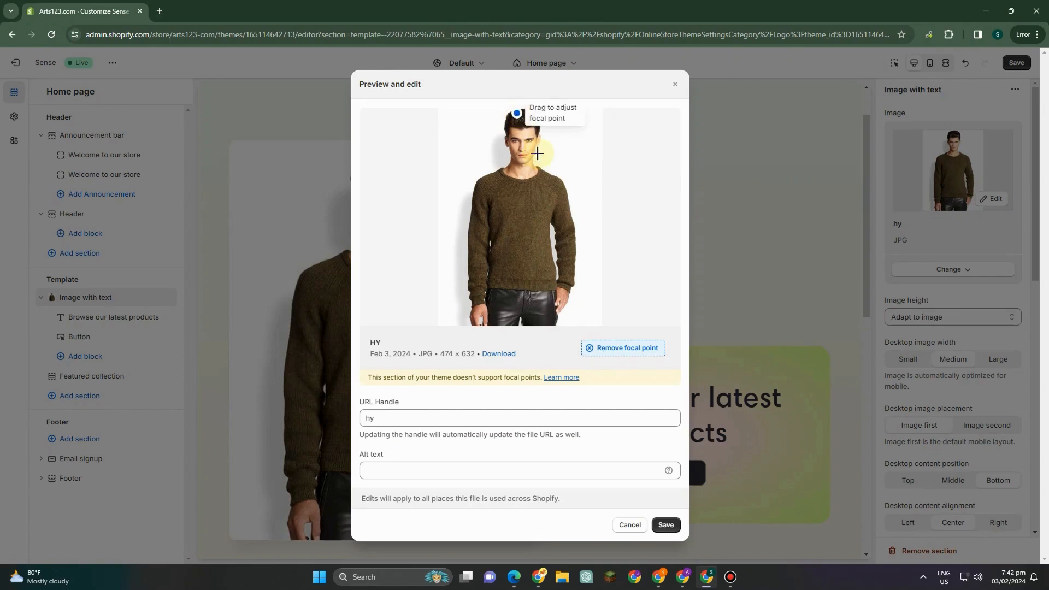
pyautogui.click(655, 528)
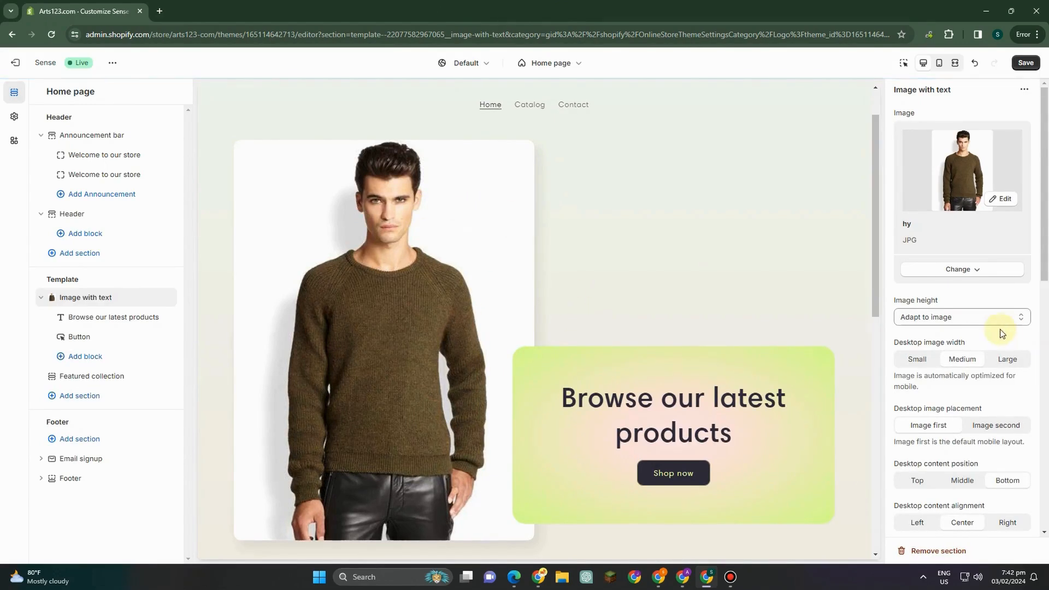
# Step: Review the remaining Image with text settings down to the section padding and save the theme changes
pyautogui.click(942, 358)
pyautogui.scroll(-4, 940, 434)
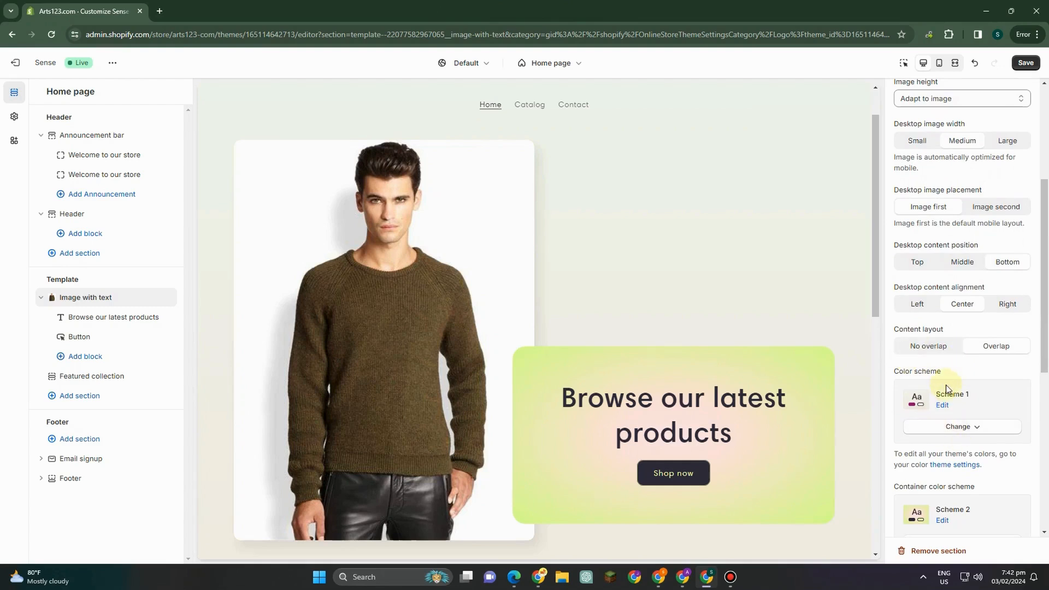
pyautogui.scroll(-2, 950, 415)
pyautogui.scroll(-3, 929, 437)
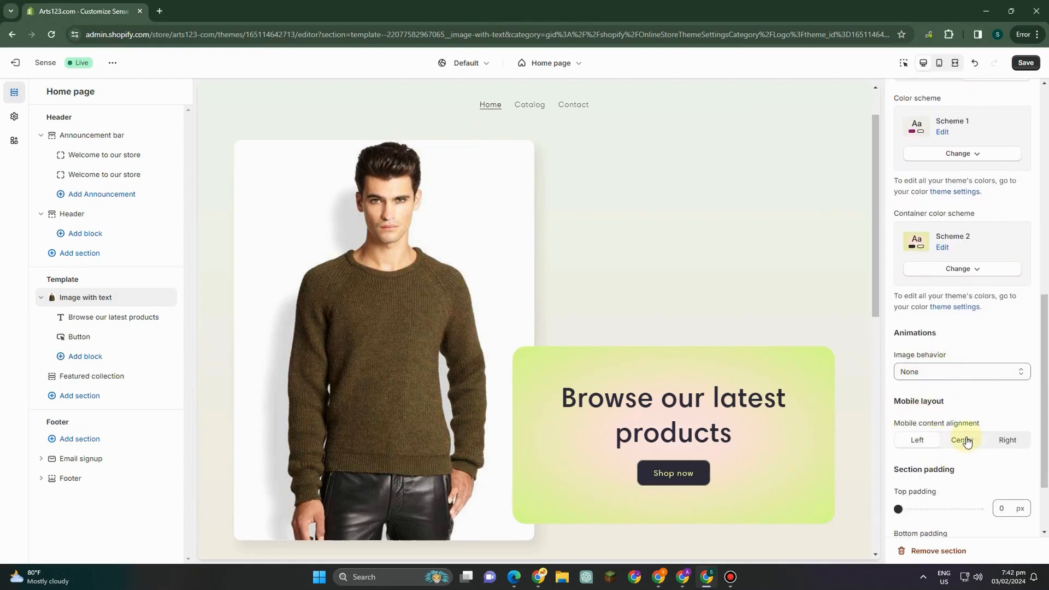
pyautogui.scroll(-2, 961, 432)
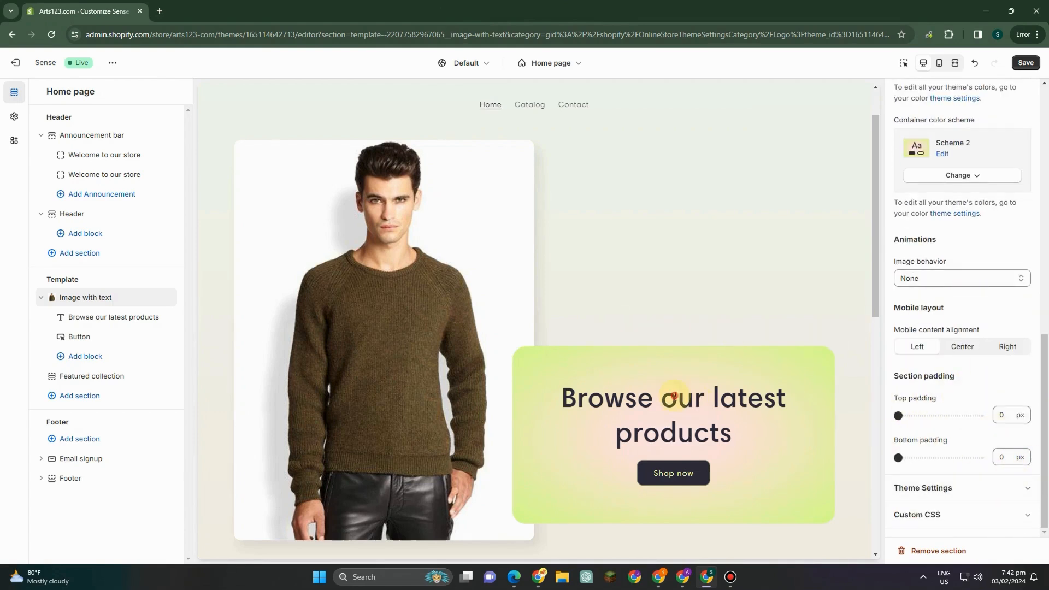
pyautogui.scroll(6, 966, 270)
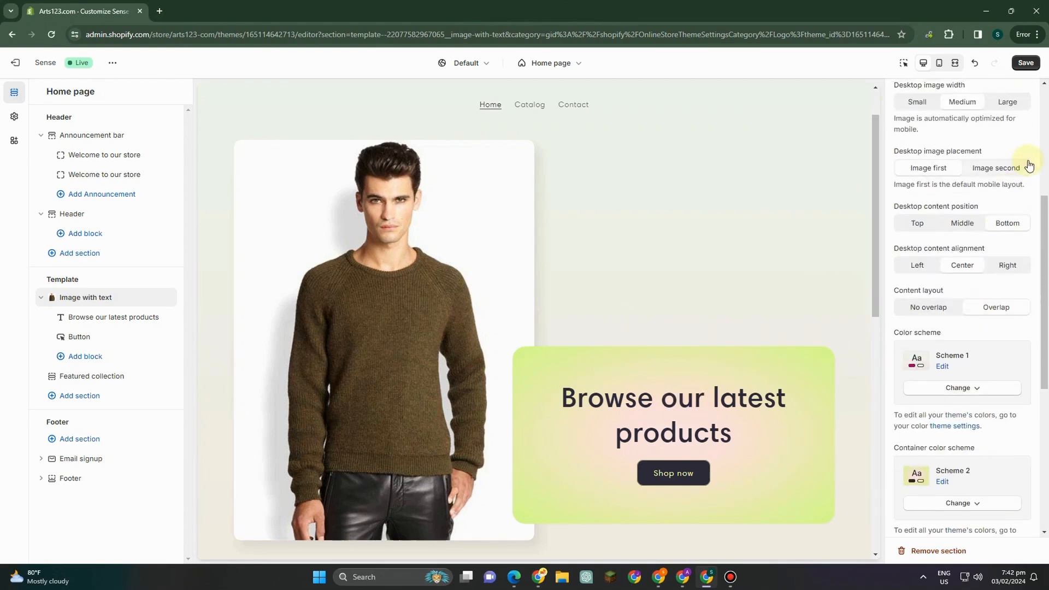
pyautogui.click(1024, 67)
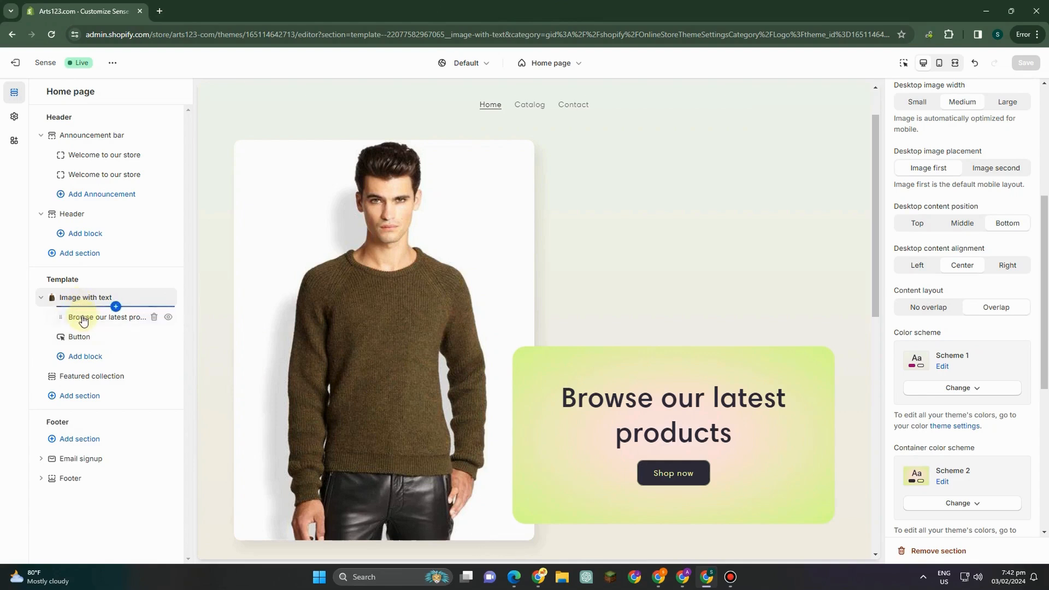
# Step: Replace the heading text of the Image with text section with "TRENDING NOW!"
pyautogui.click(672, 413)
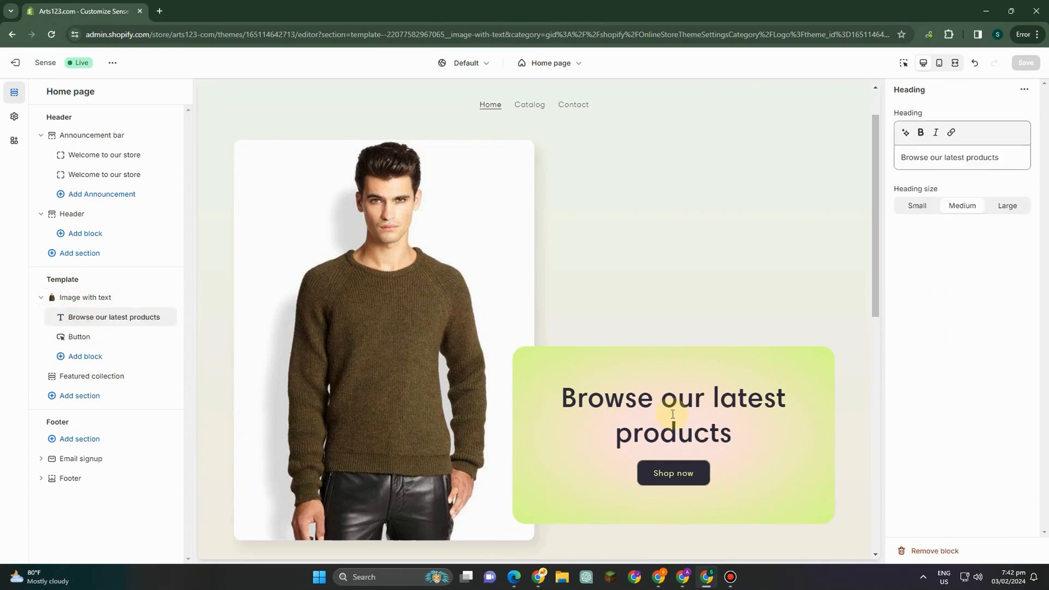
pyautogui.click(977, 158)
pyautogui.moveTo(920, 147); pyautogui.dragTo(886, 147)
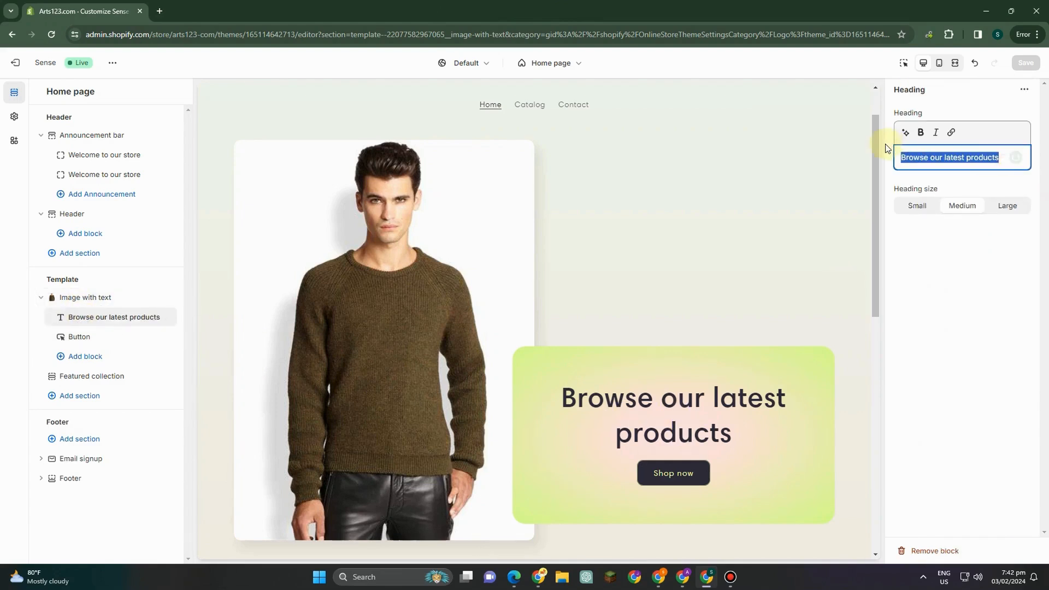
pyautogui.write('TREND')
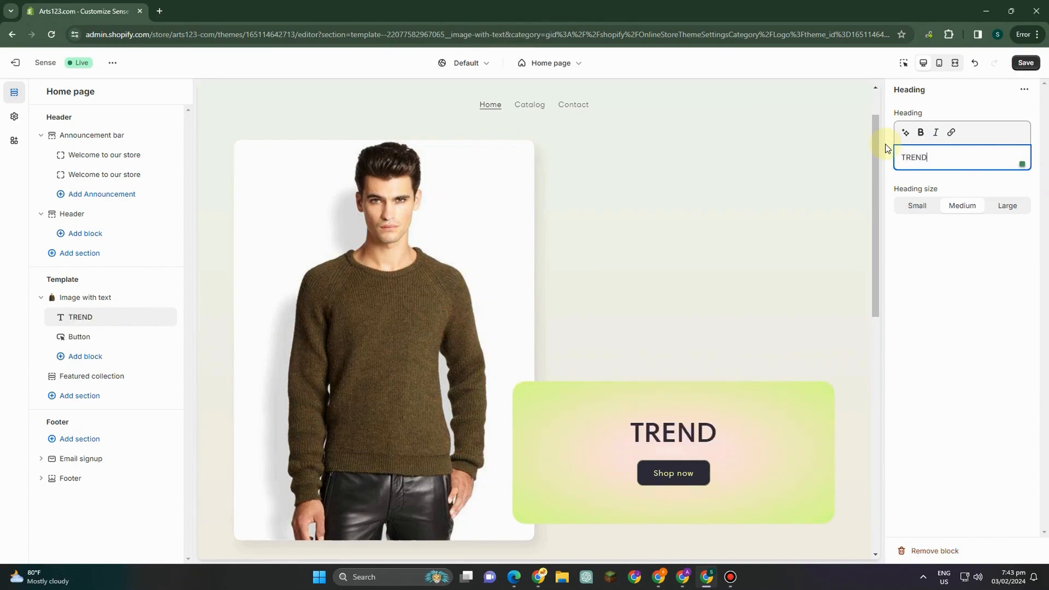
pyautogui.write('ING NO!!')
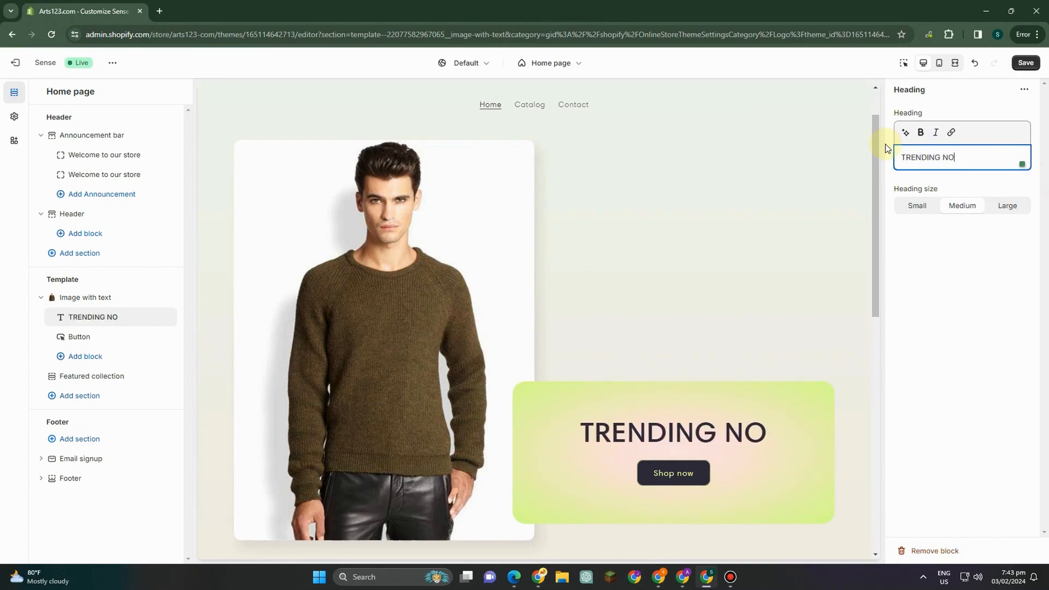
pyautogui.write('W!')
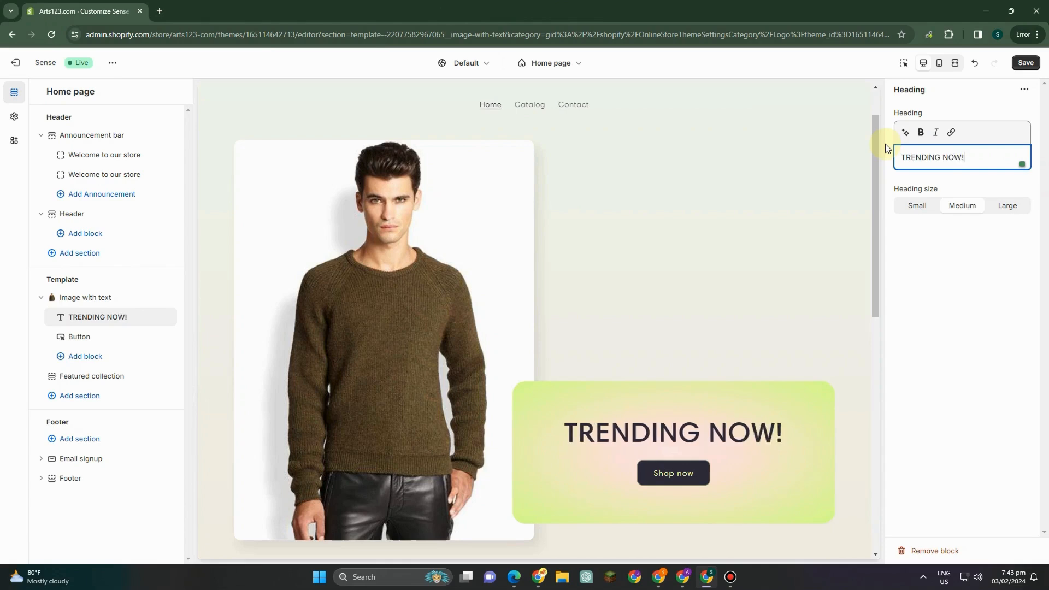
# Step: Compare the Small, Medium and Large heading sizes and keep Medium for the heading
pyautogui.click(923, 211)
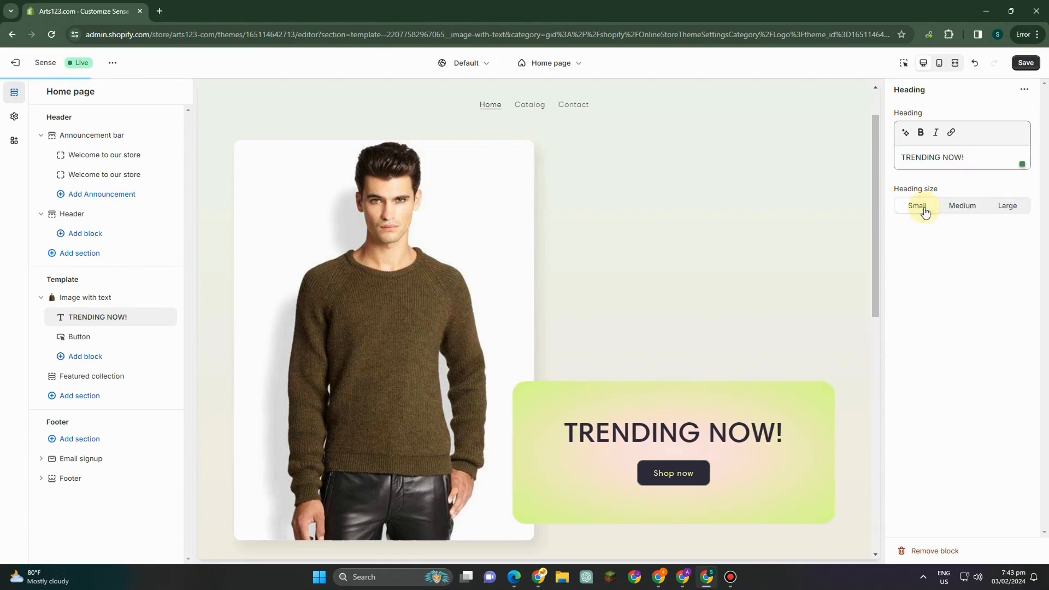
pyautogui.click(948, 212)
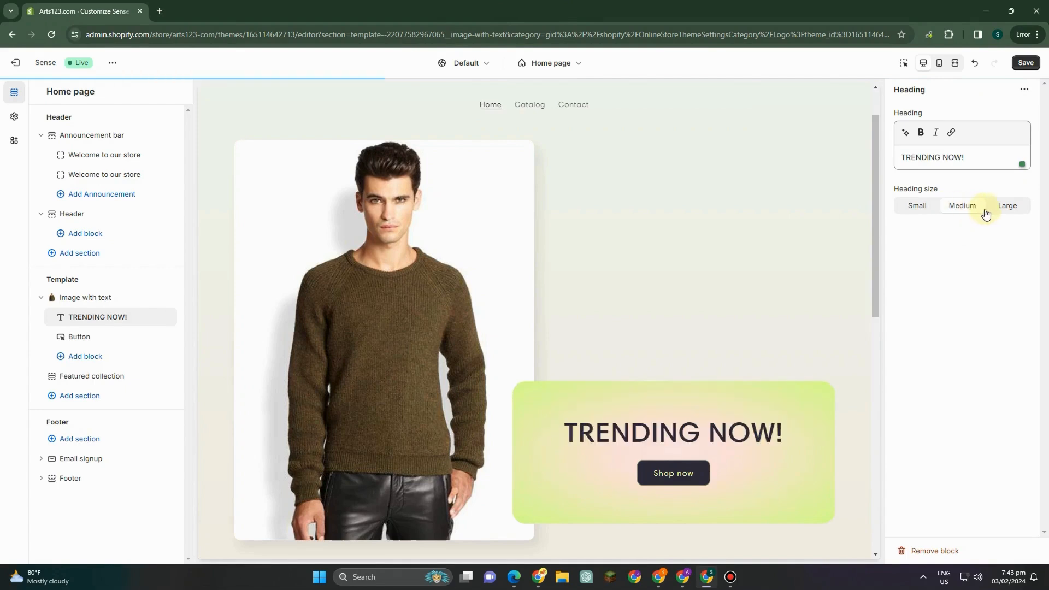
pyautogui.click(1005, 211)
pyautogui.click(964, 211)
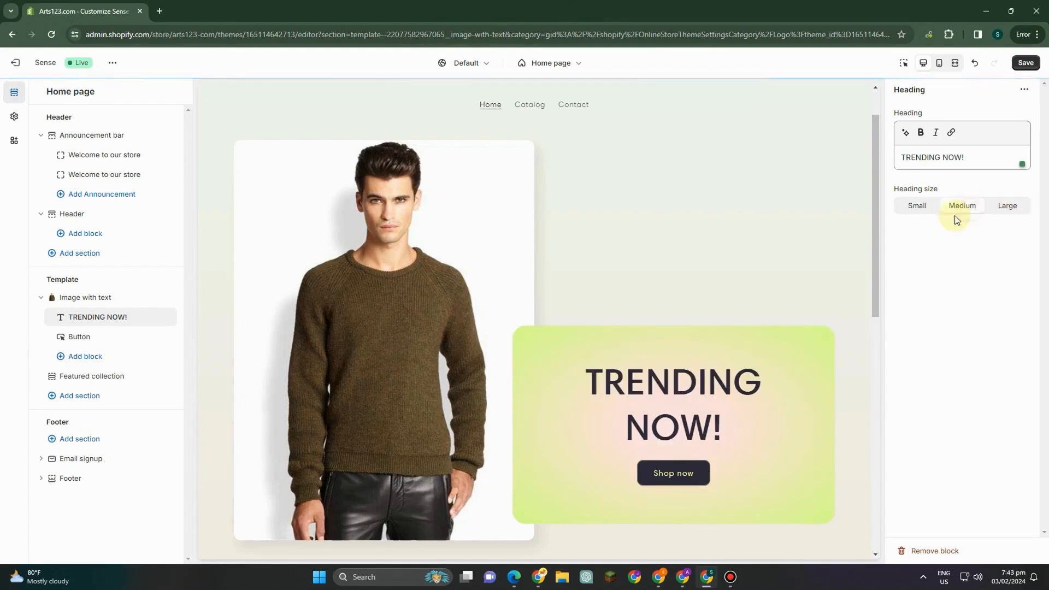
# Step: Follow the Shop now button in the preview to look at the product collection page
pyautogui.scroll(-2, 697, 477)
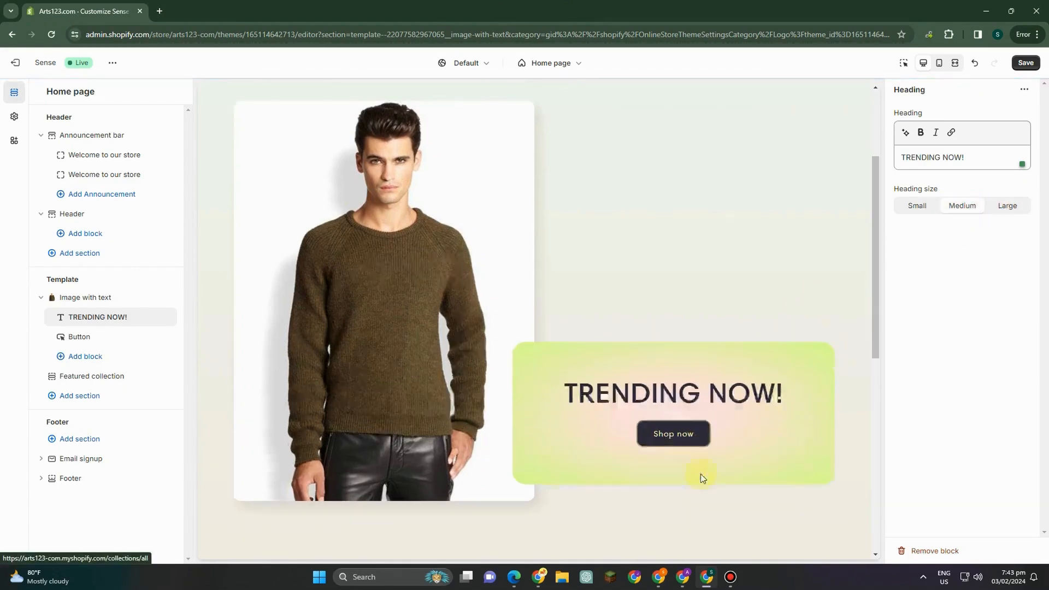
pyautogui.click(693, 376)
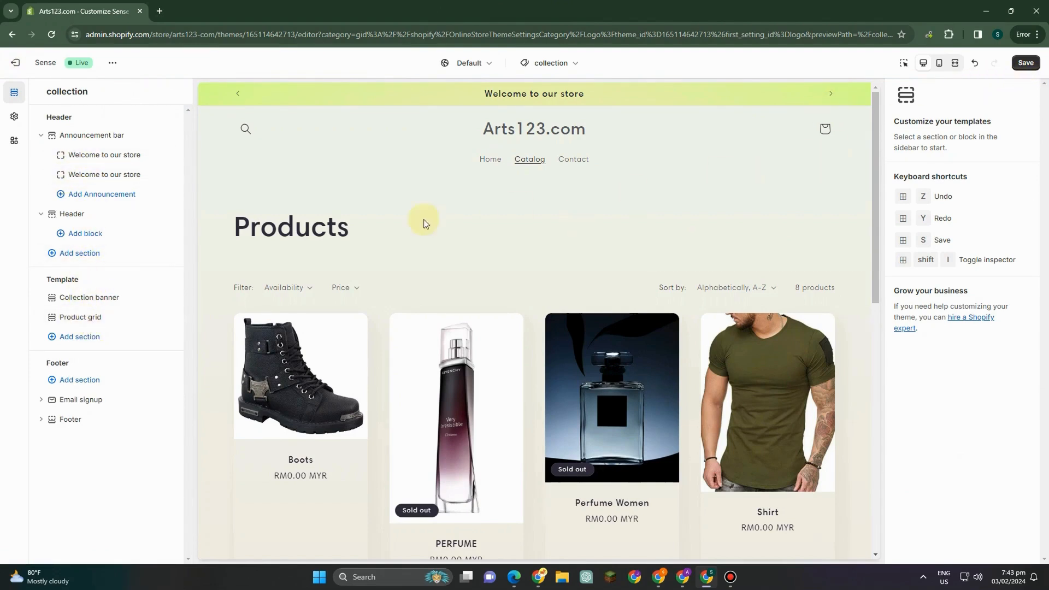
pyautogui.scroll(-4, 483, 268)
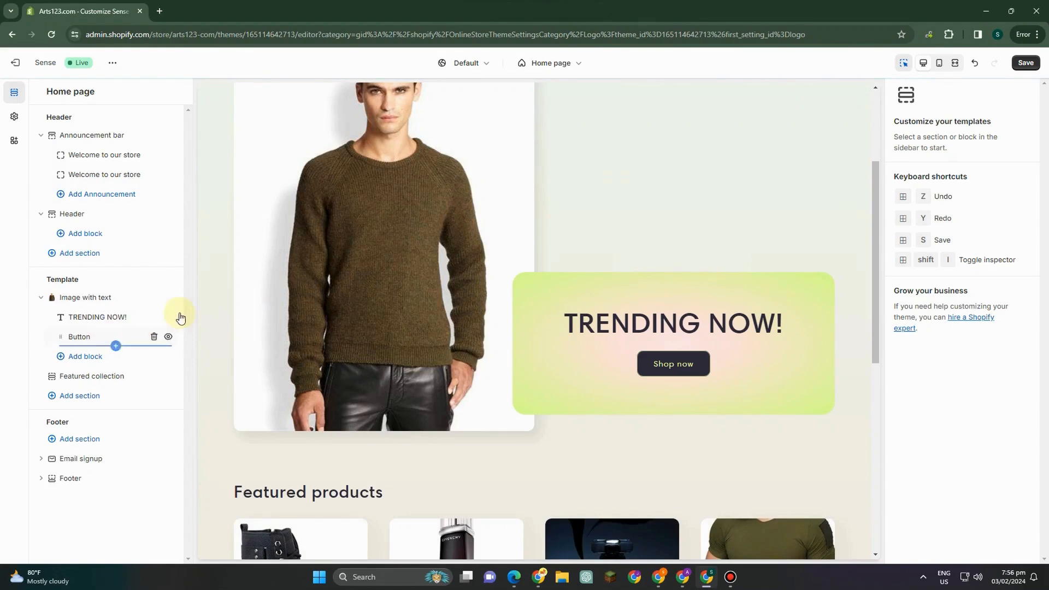
# Step: Select the Image with text section on the home page and examine the color schemes available for it
pyautogui.click(500, 206)
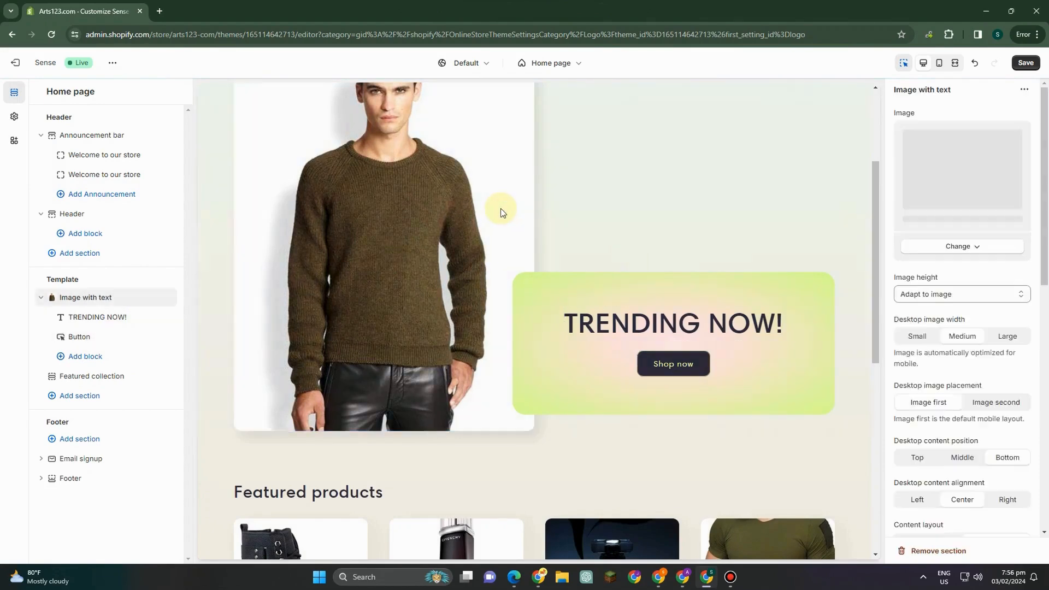
pyautogui.scroll(-1, 964, 336)
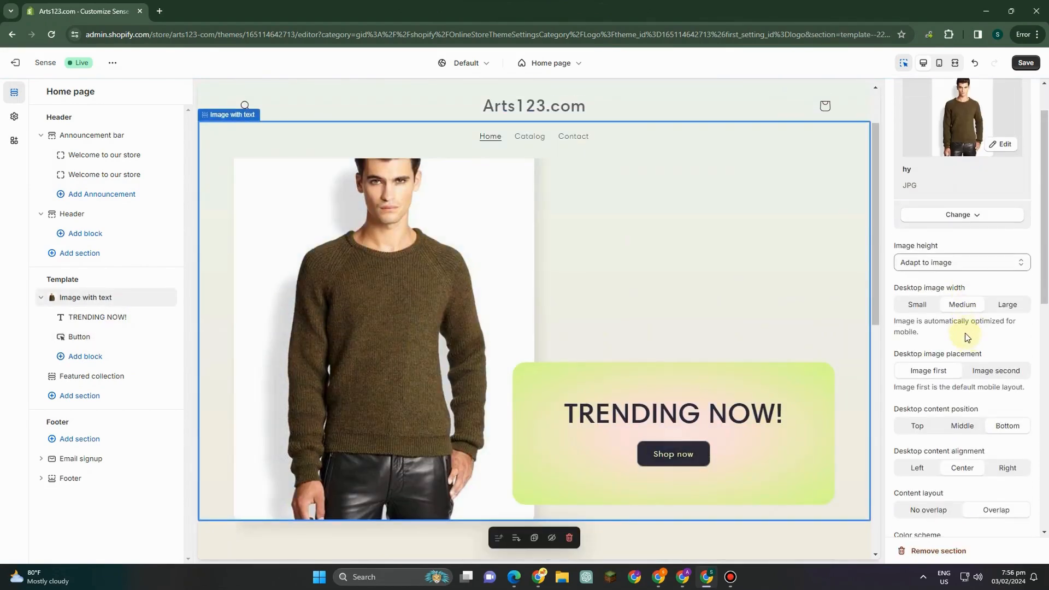
pyautogui.scroll(-3, 1007, 344)
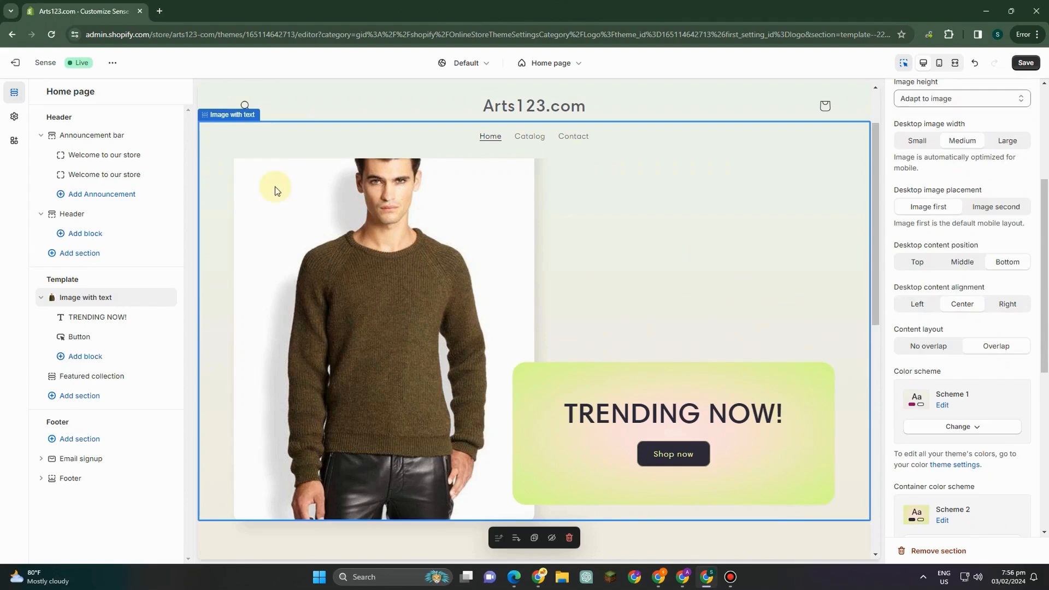
pyautogui.scroll(-2, 1012, 334)
pyautogui.scroll(-2, 1012, 334)
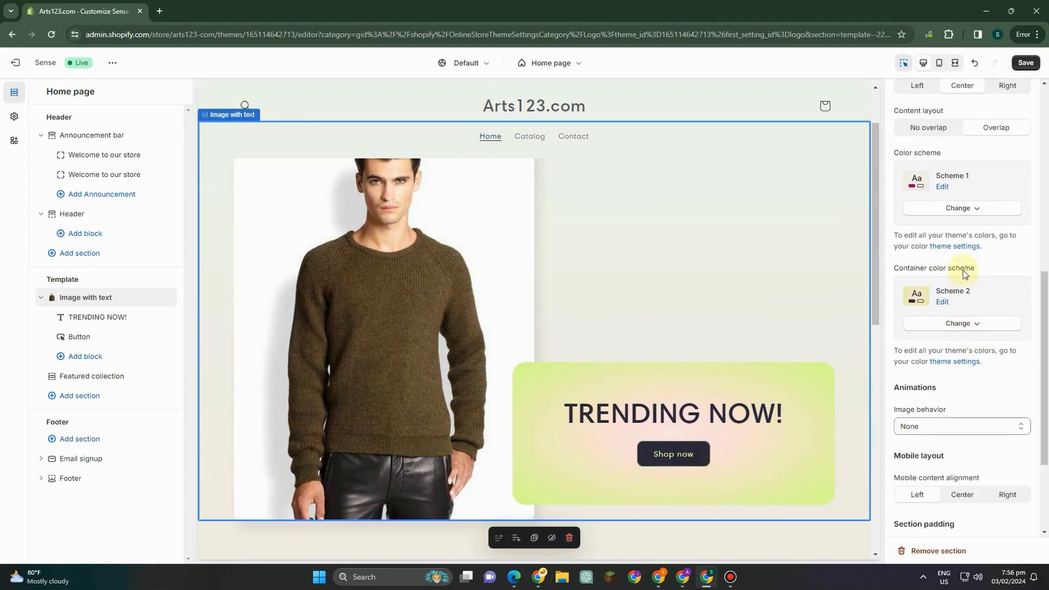
pyautogui.click(953, 209)
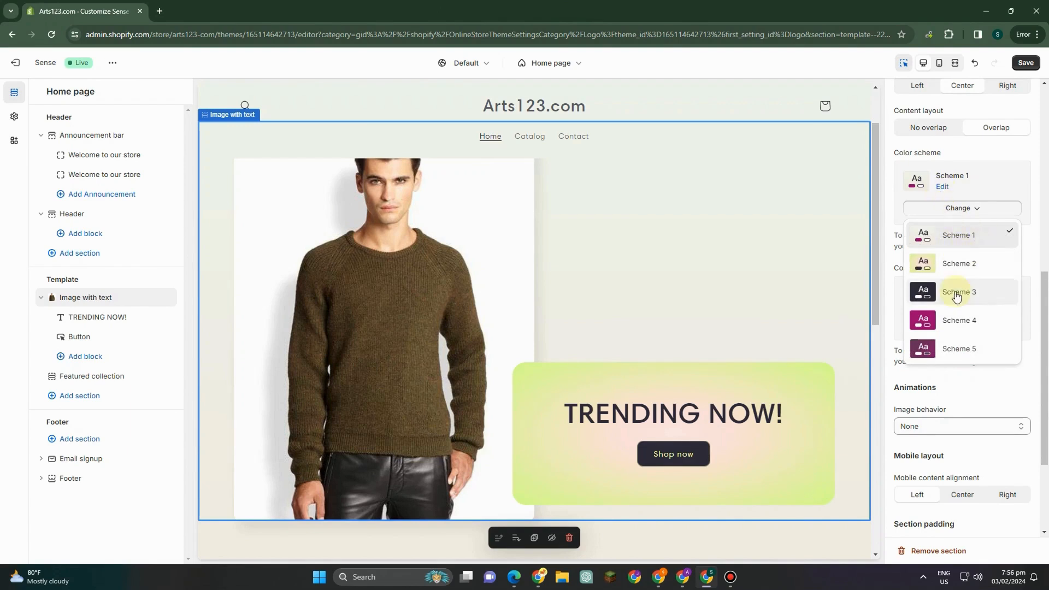
# Step: Edit Scheme 1 and set its background color to #E1B55D
pyautogui.click(942, 187)
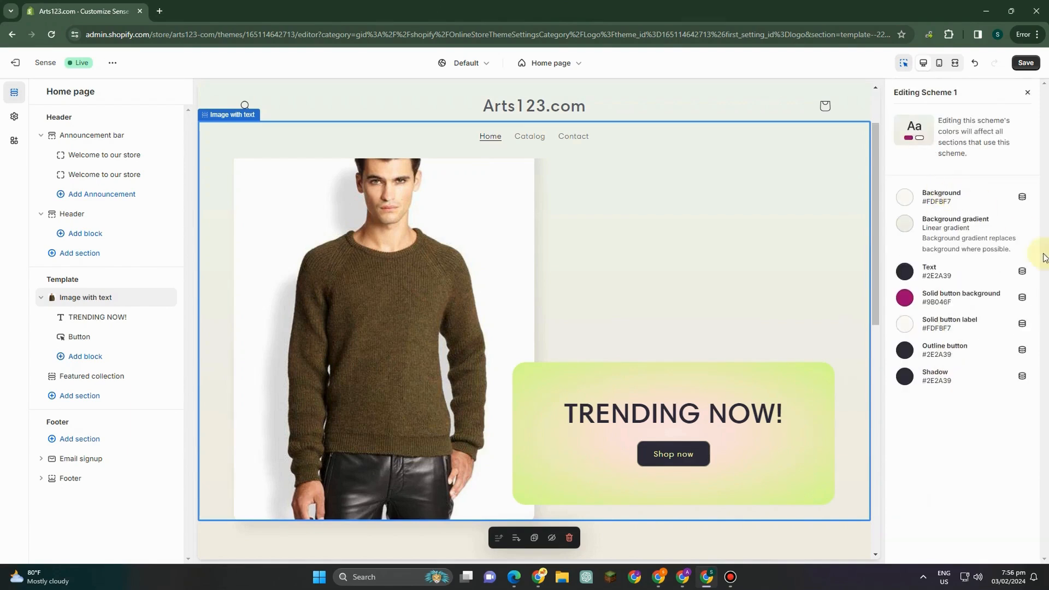
pyautogui.click(909, 201)
pyautogui.click(951, 224)
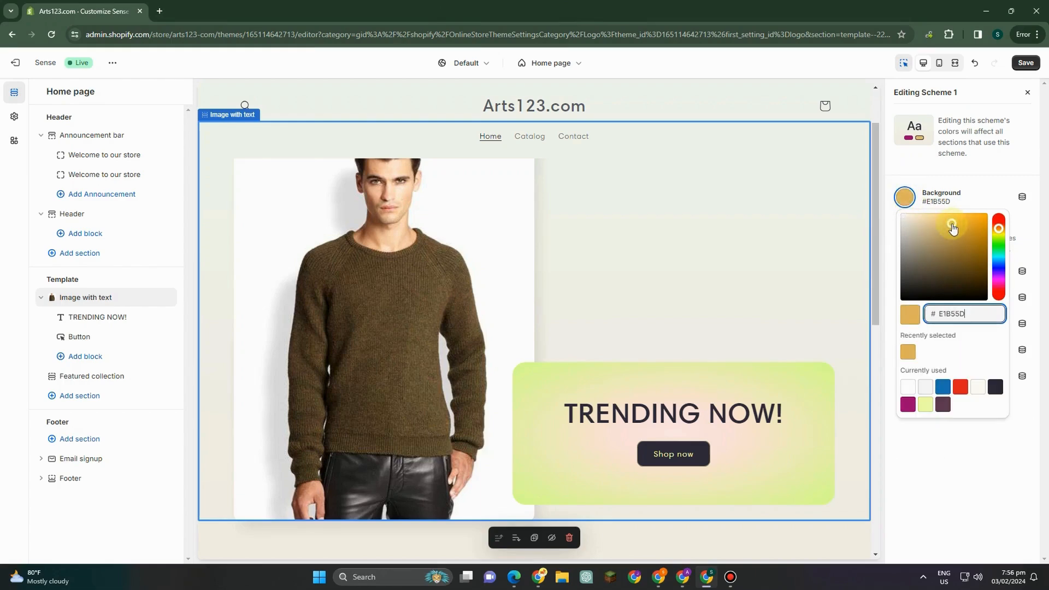
pyautogui.click(943, 174)
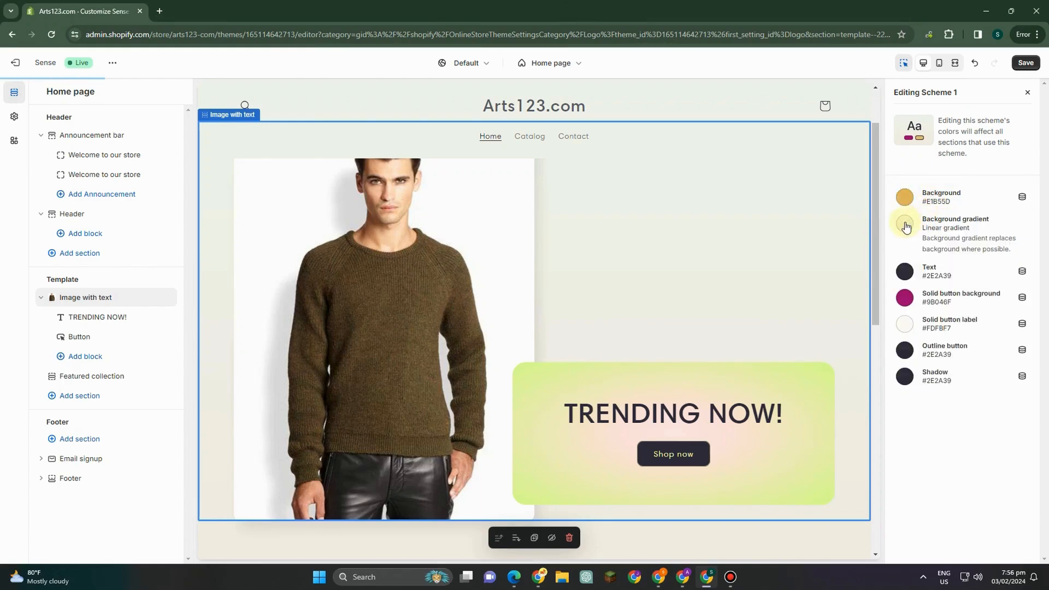
# Step: Set the 0% color stop of Scheme 1's linear background gradient to #97A985
pyautogui.click(905, 225)
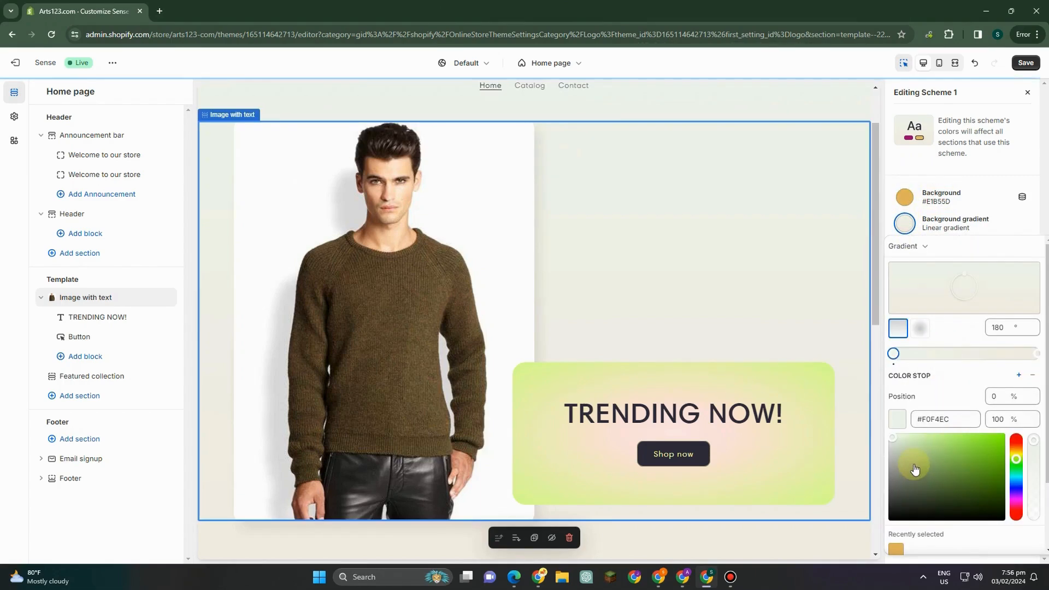
pyautogui.click(913, 463)
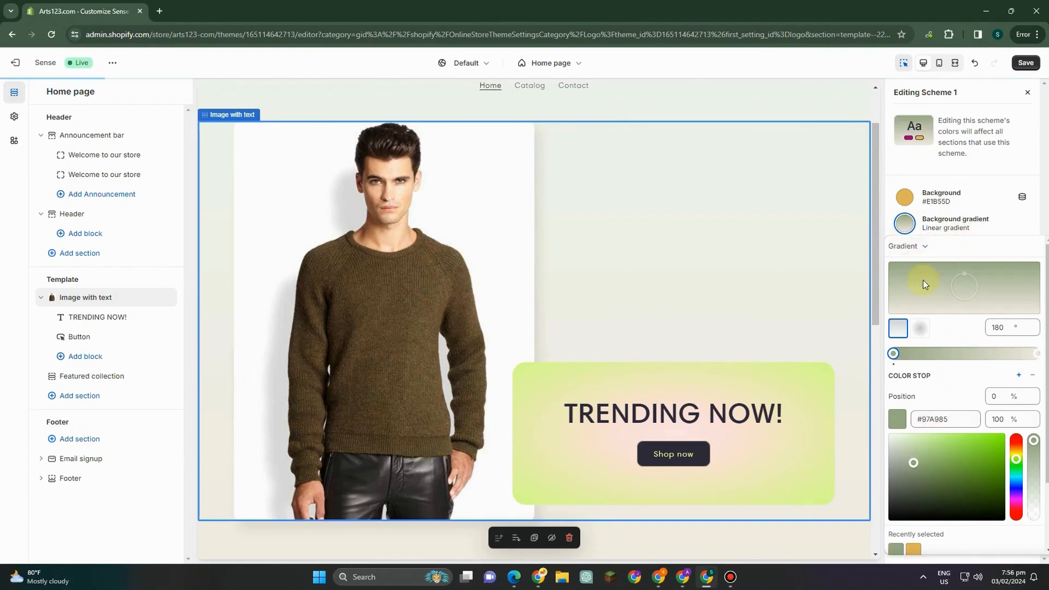
pyautogui.click(983, 184)
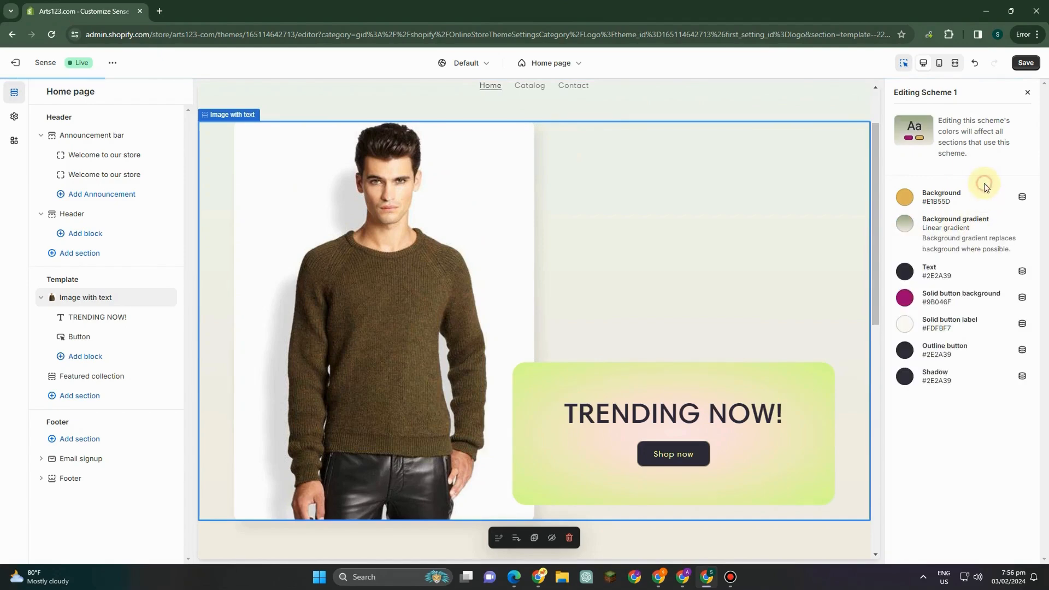
# Step: Set Scheme 1's text color to #2E2A39 and its solid button background to #2B2028
pyautogui.click(902, 278)
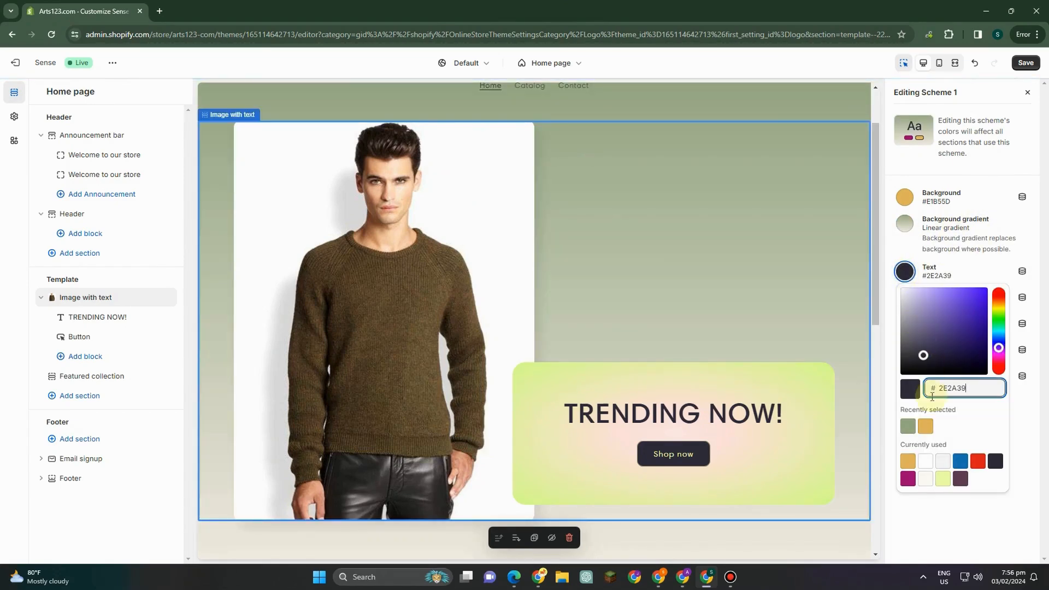
pyautogui.click(995, 460)
pyautogui.click(989, 174)
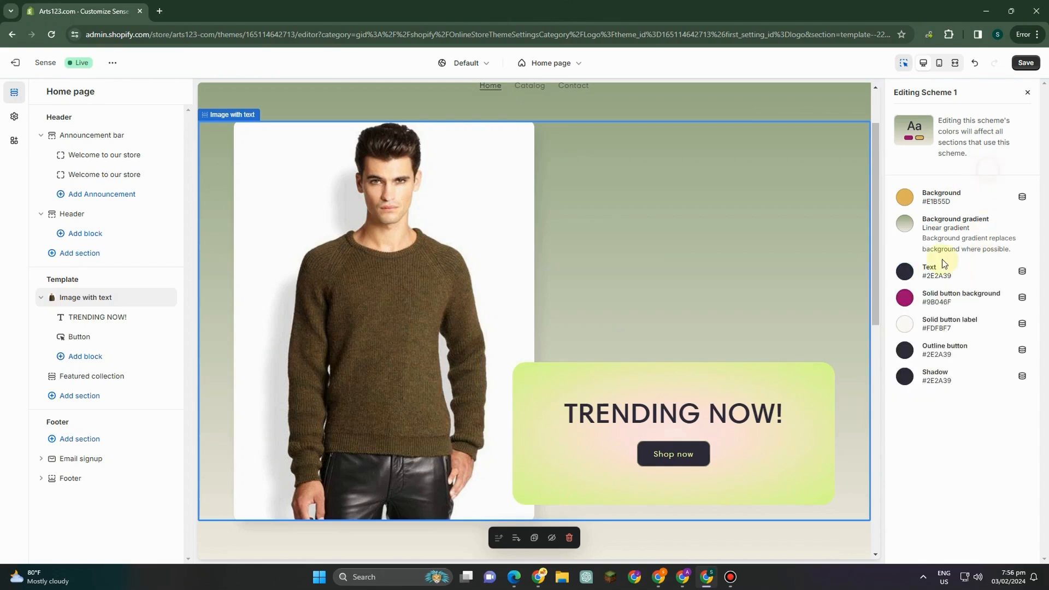
pyautogui.click(904, 298)
pyautogui.click(922, 156)
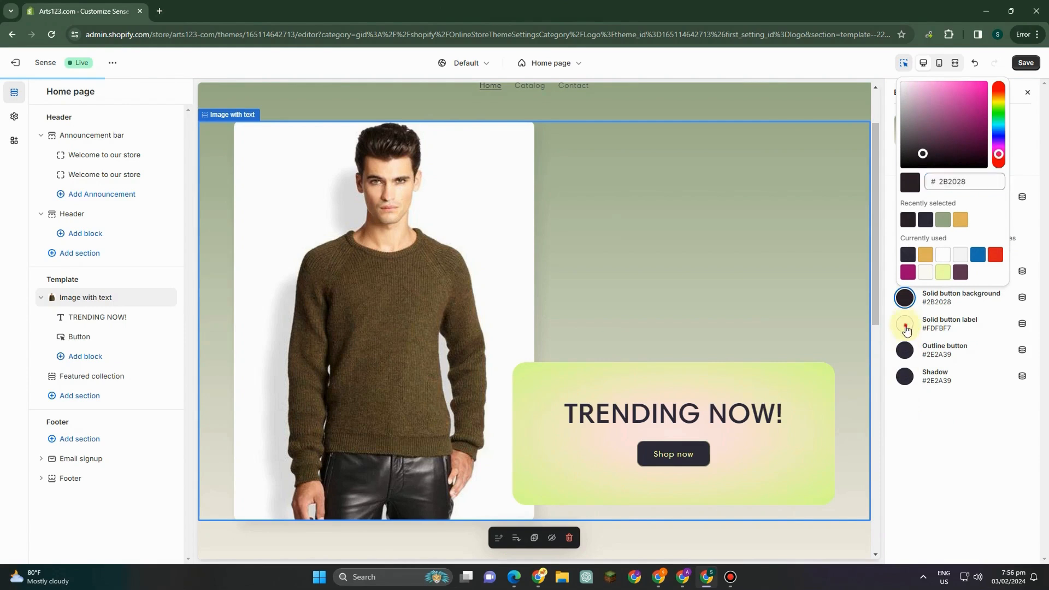
# Step: Set Scheme 1's solid button label color to #2D2515
pyautogui.click(905, 324)
pyautogui.click(923, 158)
pyautogui.click(938, 174)
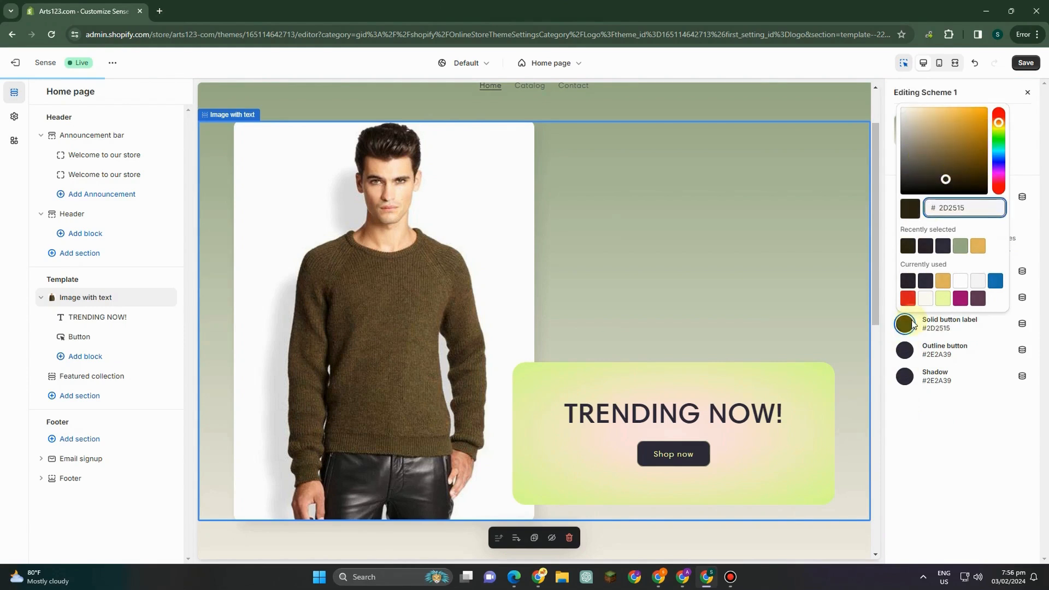
# Step: Set Scheme 1's outline button color to #FFF and its shadow to #2B2028, and close the scheme editor
pyautogui.click(904, 349)
pyautogui.click(977, 307)
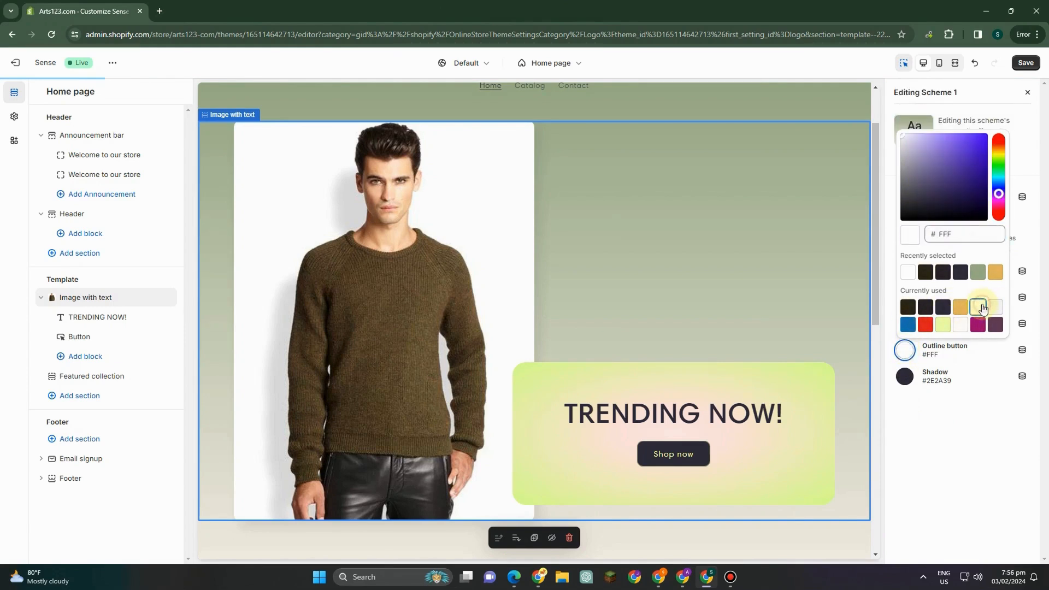
pyautogui.click(909, 379)
pyautogui.click(943, 333)
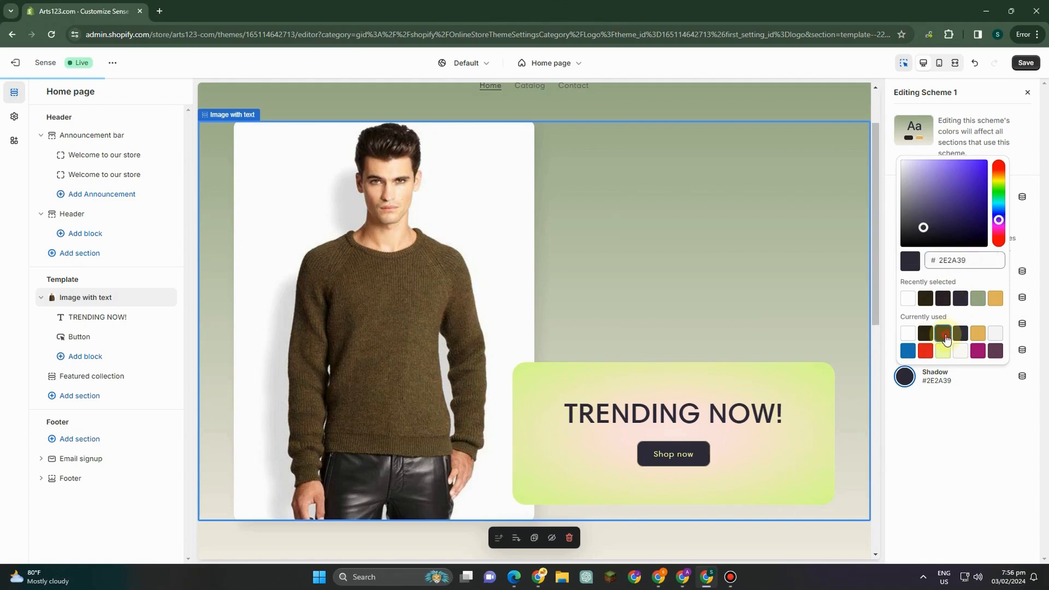
pyautogui.click(985, 106)
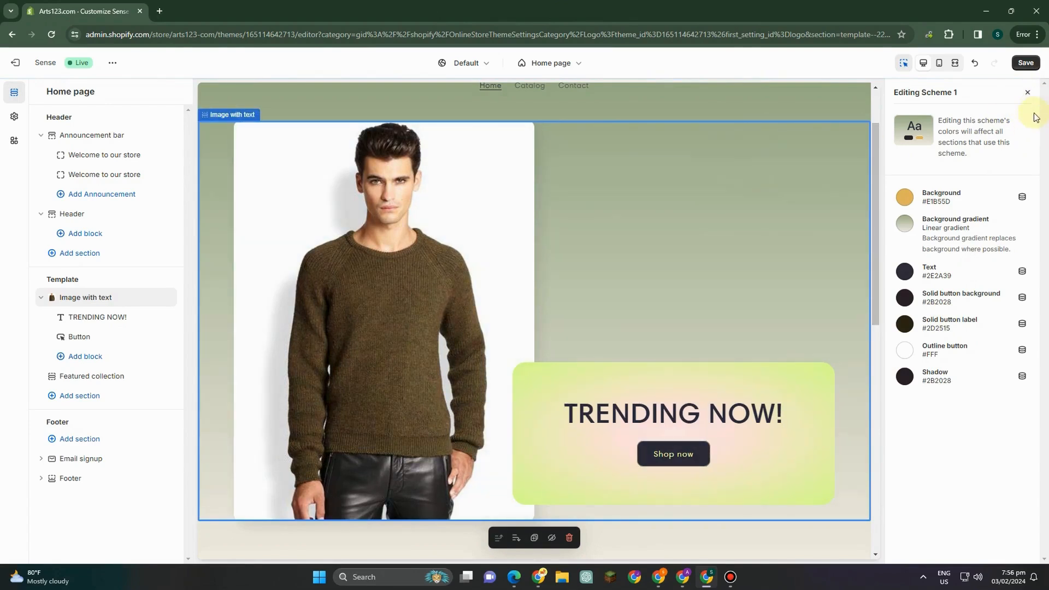
pyautogui.click(1027, 94)
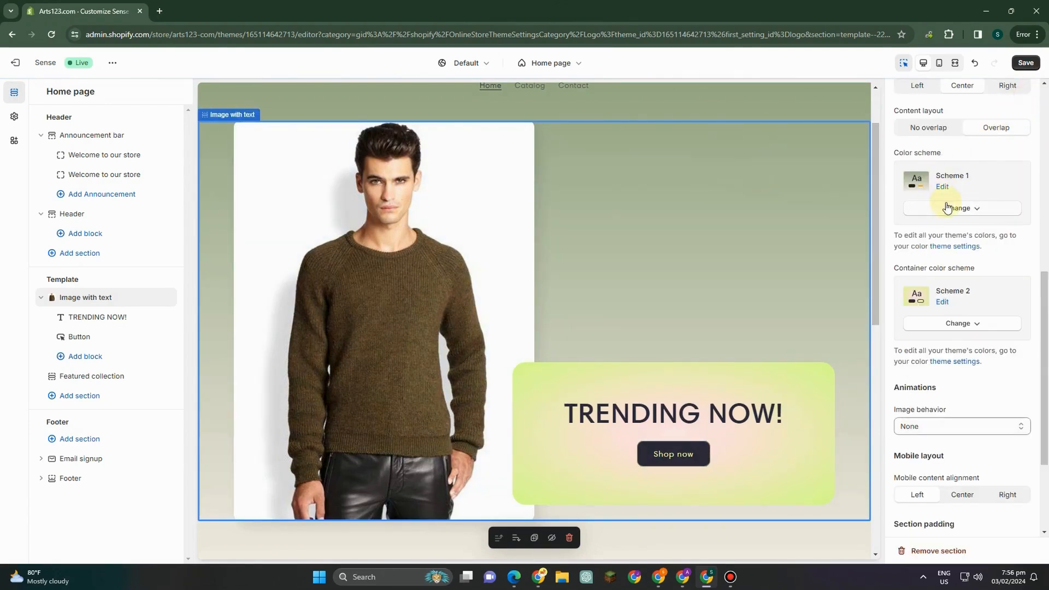
# Step: Try Scheme 2 as the Image with text section's color scheme and switch back to Scheme 1
pyautogui.click(948, 207)
pyautogui.click(942, 248)
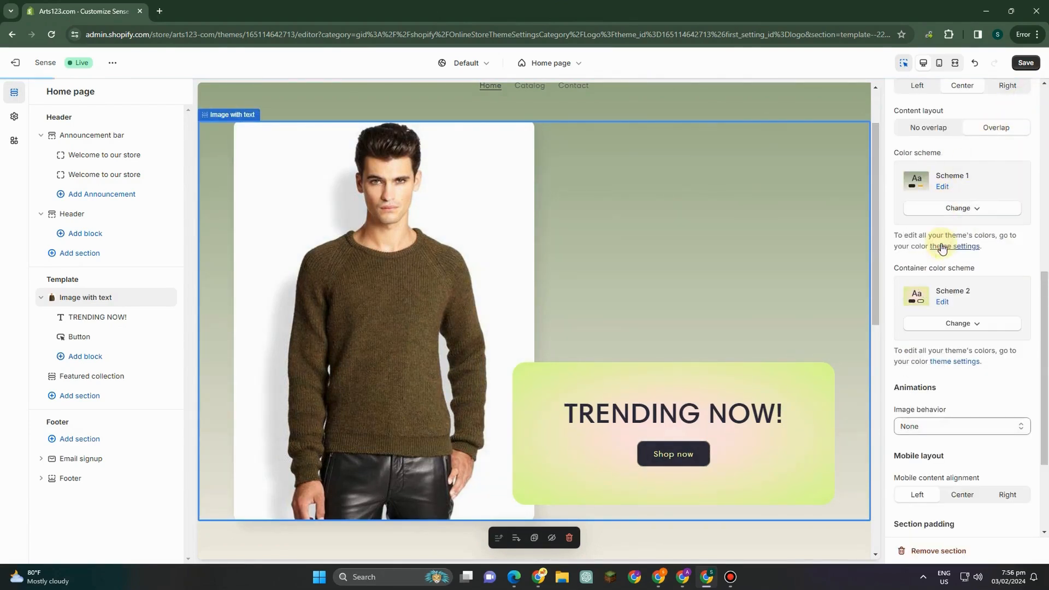
pyautogui.click(950, 207)
pyautogui.click(954, 265)
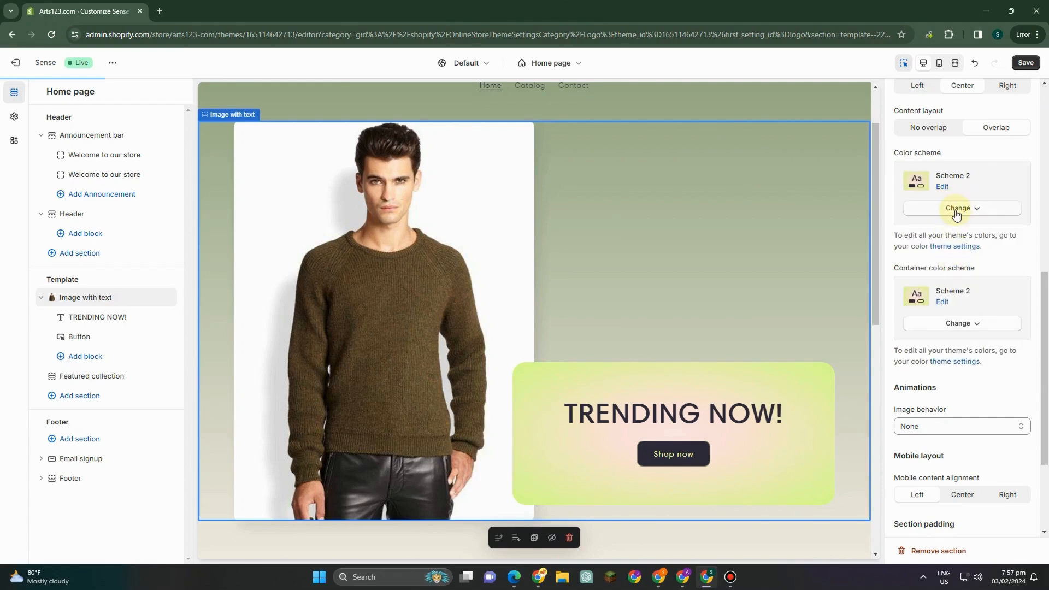
pyautogui.click(955, 211)
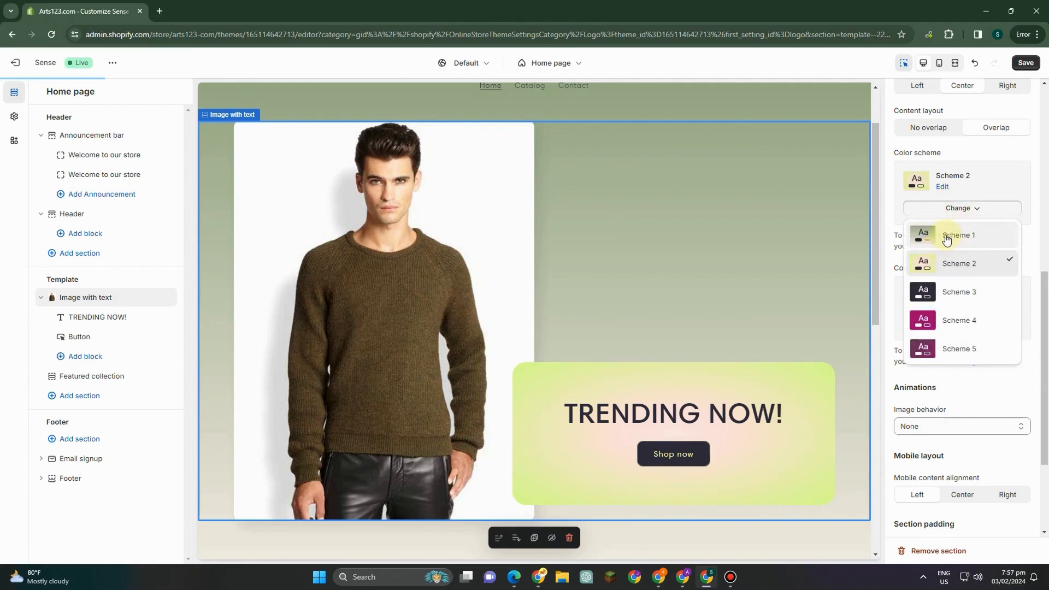
pyautogui.click(944, 235)
# Step: Edit Scheme 1 from the section settings and set its outline button color to #2D2515
pyautogui.click(942, 186)
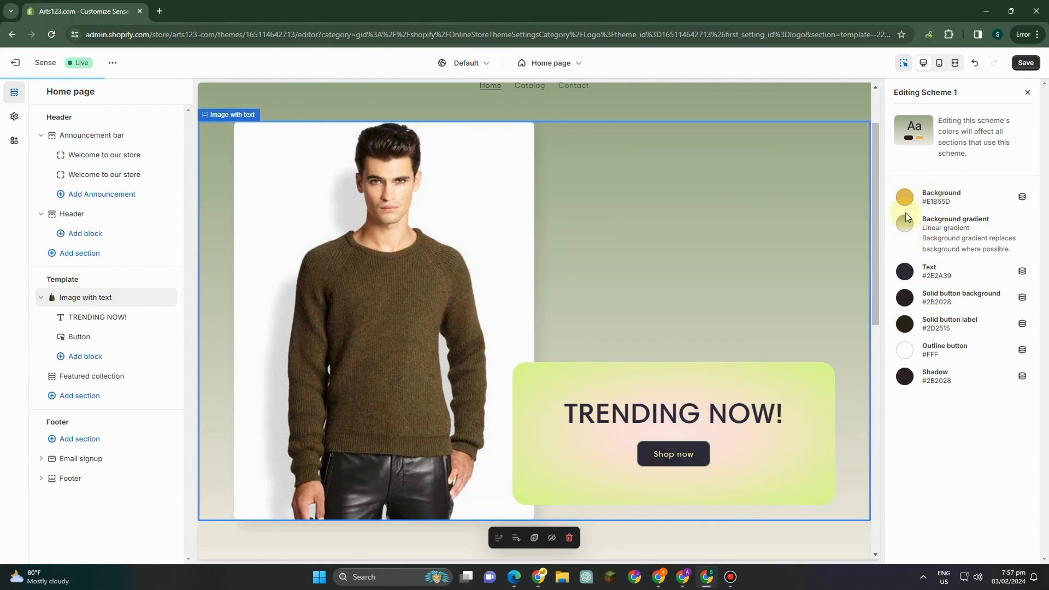
pyautogui.click(904, 350)
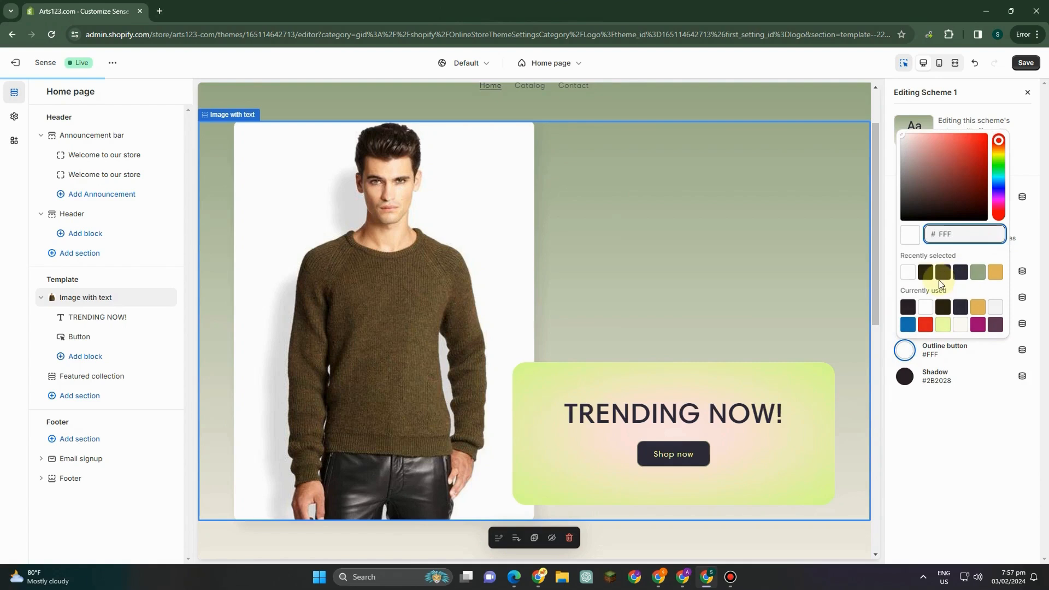
pyautogui.click(925, 272)
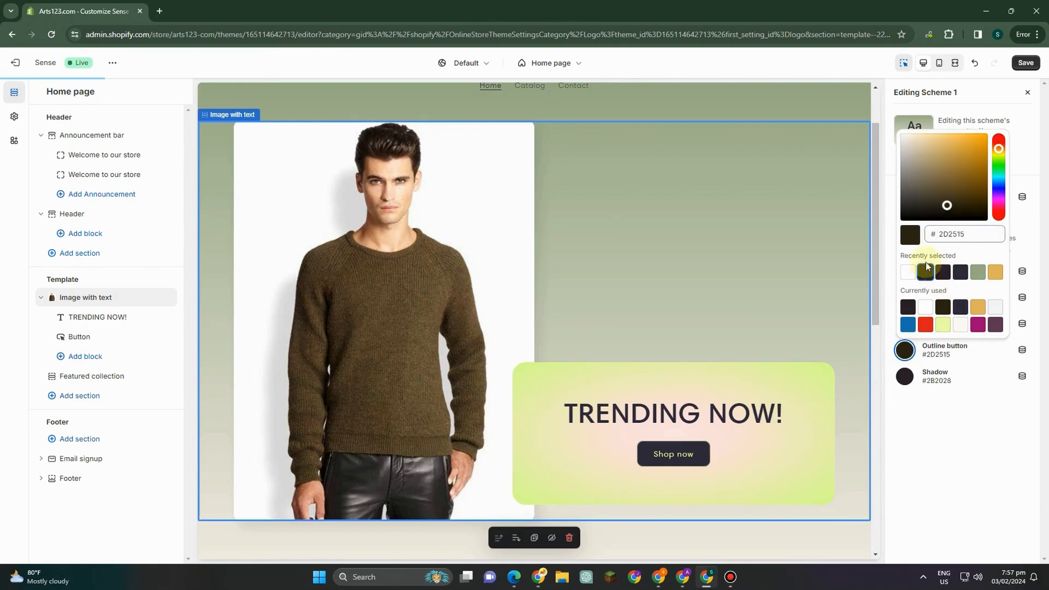
pyautogui.click(966, 101)
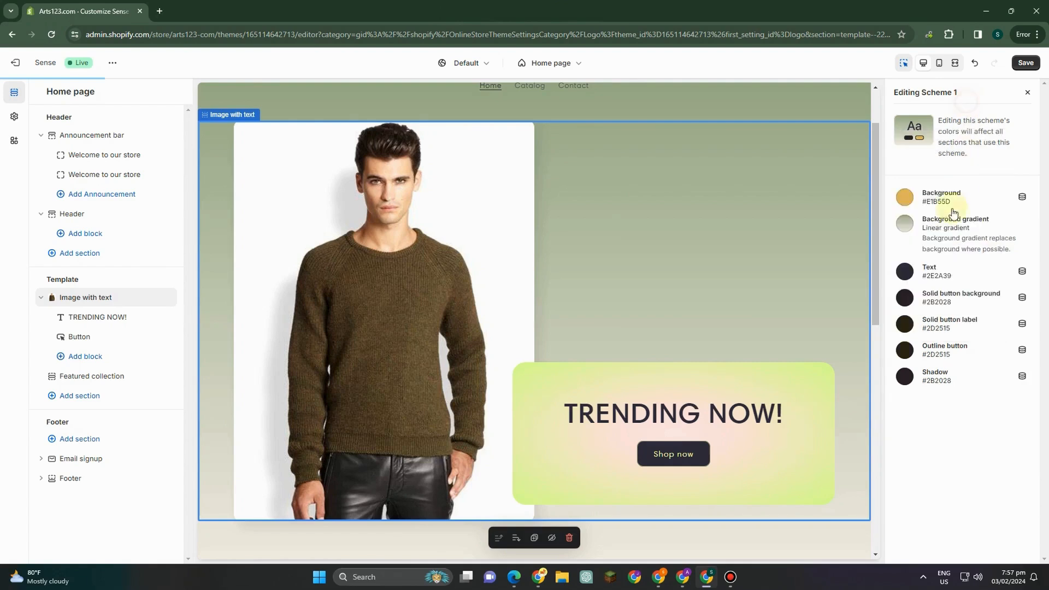
# Step: Set Scheme 1's solid button background to #FFF and its shadow to #DD1D1D, and close the scheme editor
pyautogui.click(904, 300)
pyautogui.click(977, 254)
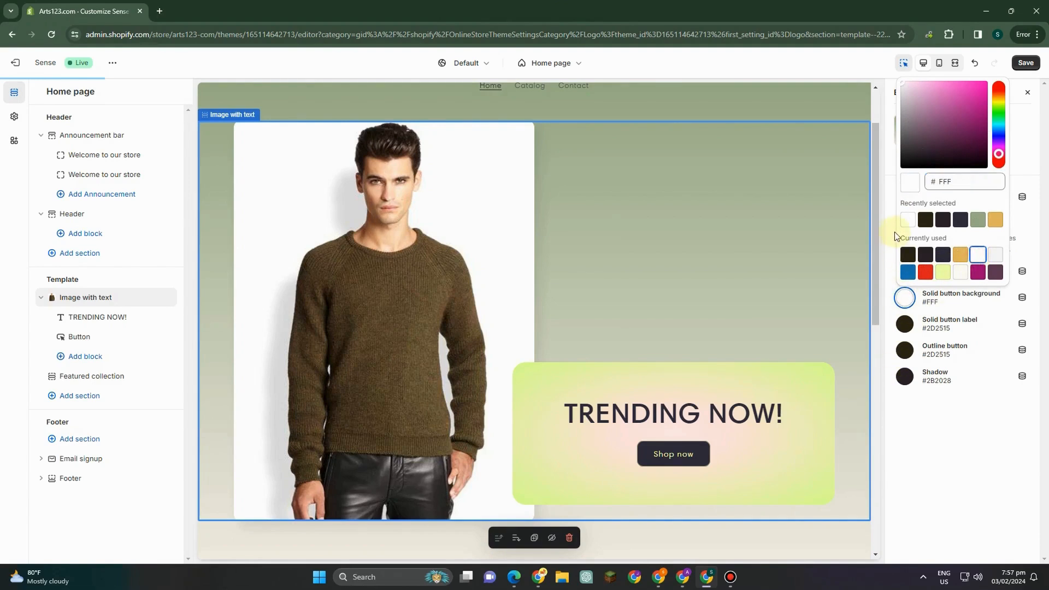
pyautogui.click(927, 428)
pyautogui.click(904, 376)
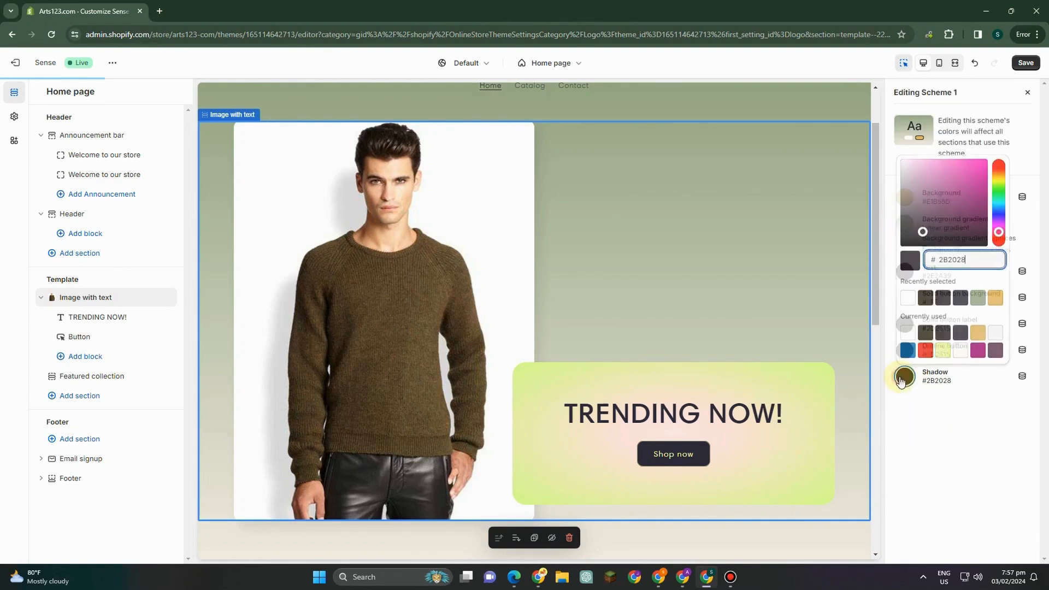
pyautogui.click(926, 351)
pyautogui.click(925, 420)
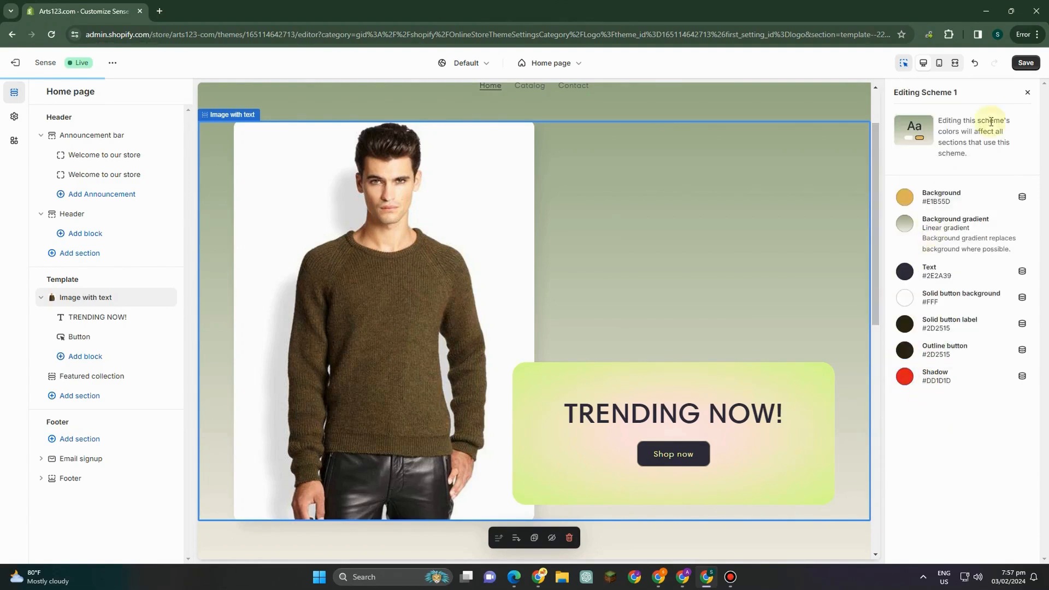
pyautogui.click(1027, 92)
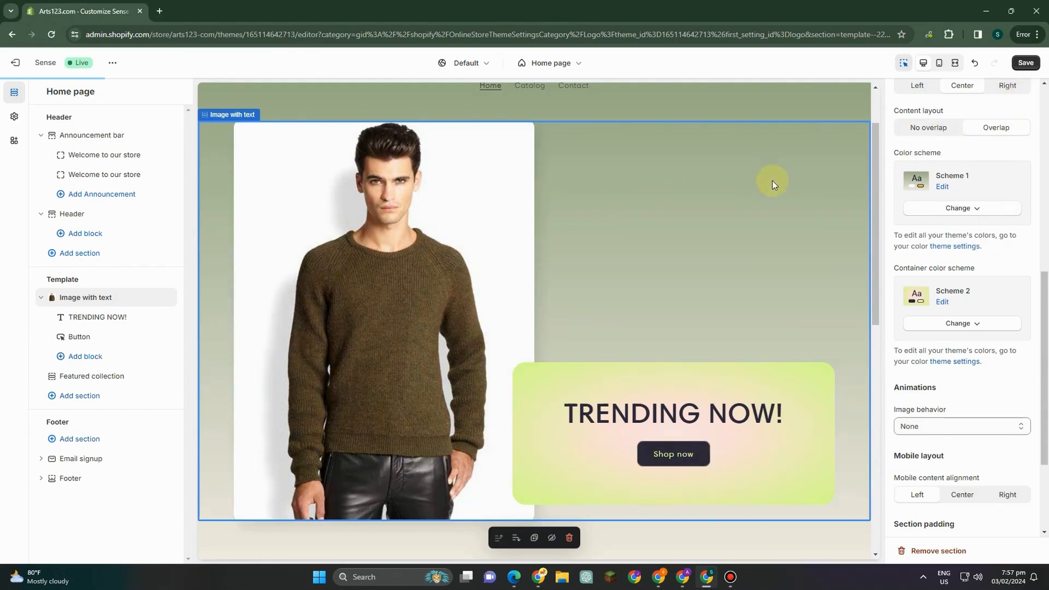
pyautogui.click(965, 209)
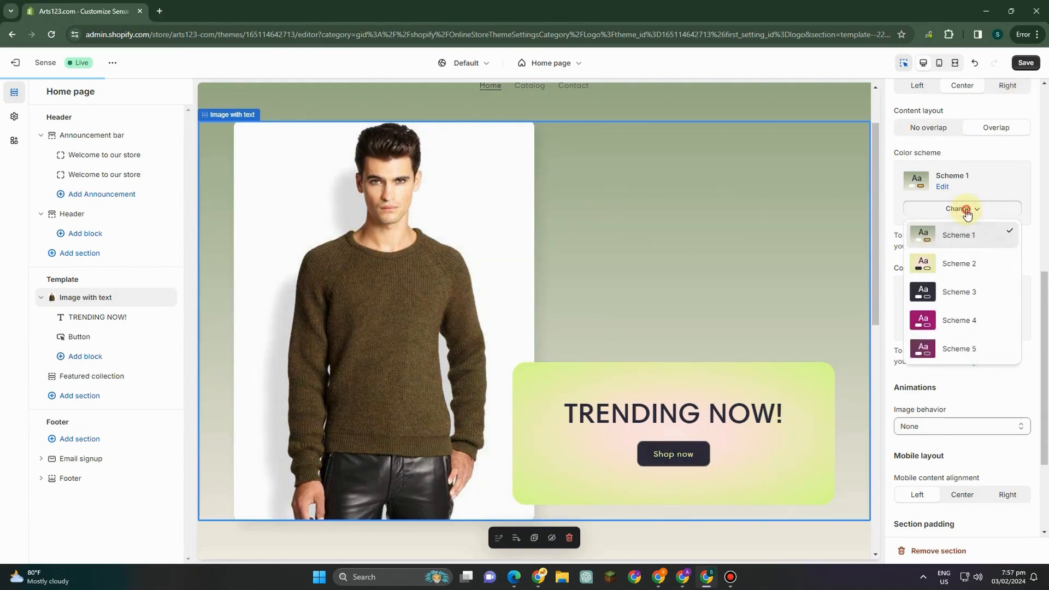
pyautogui.click(967, 213)
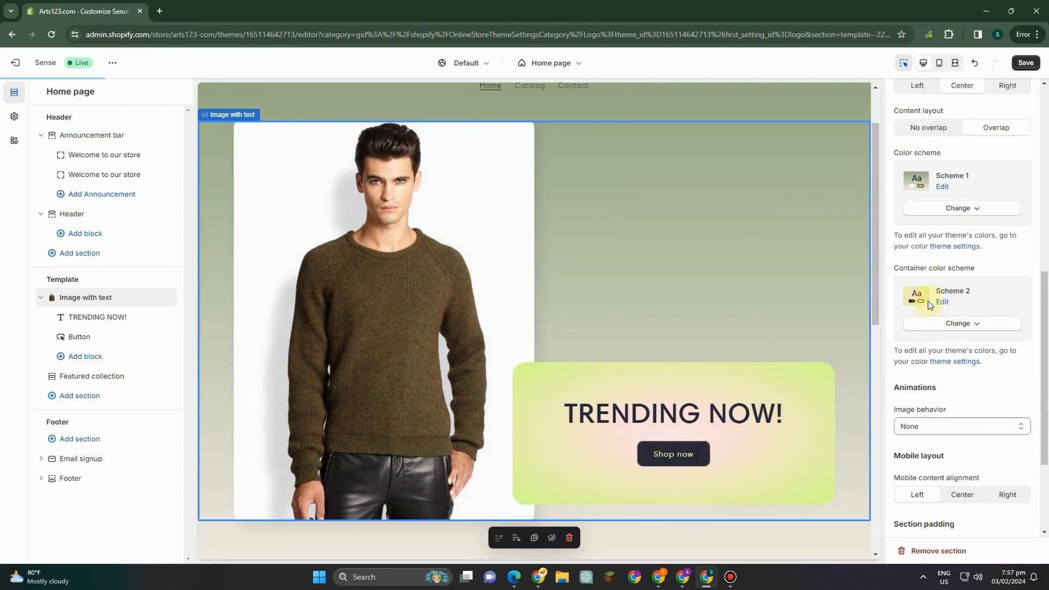
# Step: Edit Scheme 2 used for the text container and set its background color to #3D490F
pyautogui.scroll(-1, 937, 309)
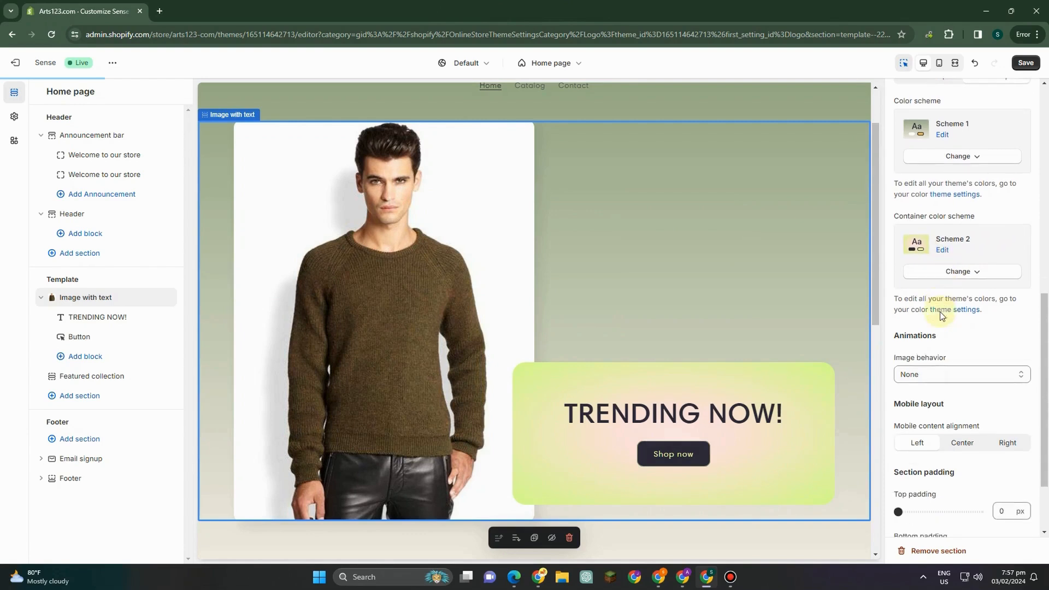
pyautogui.click(943, 248)
pyautogui.click(905, 196)
pyautogui.click(945, 250)
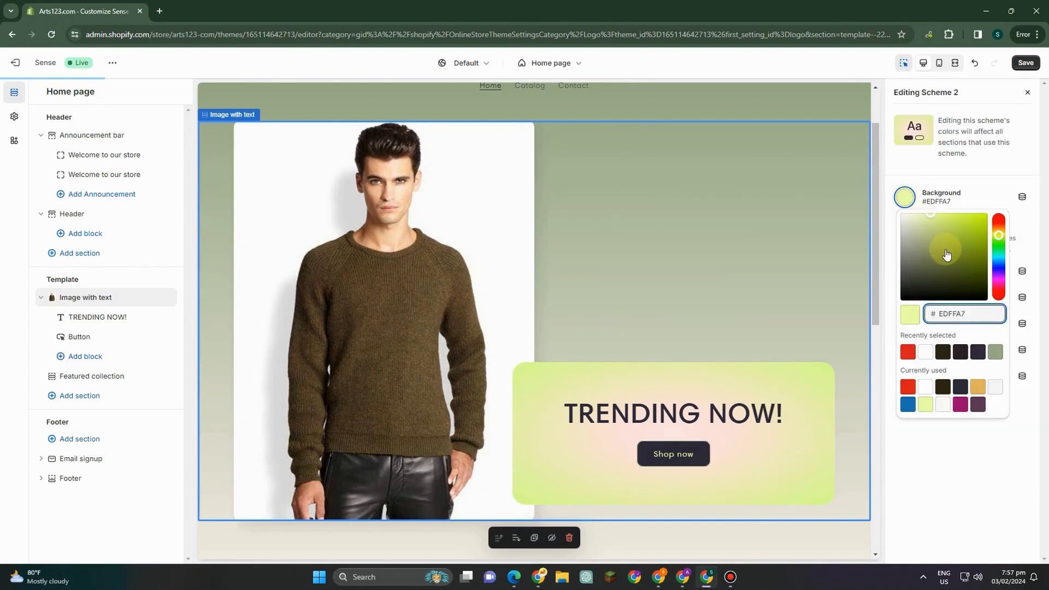
pyautogui.moveTo(946, 253); pyautogui.dragTo(974, 278)
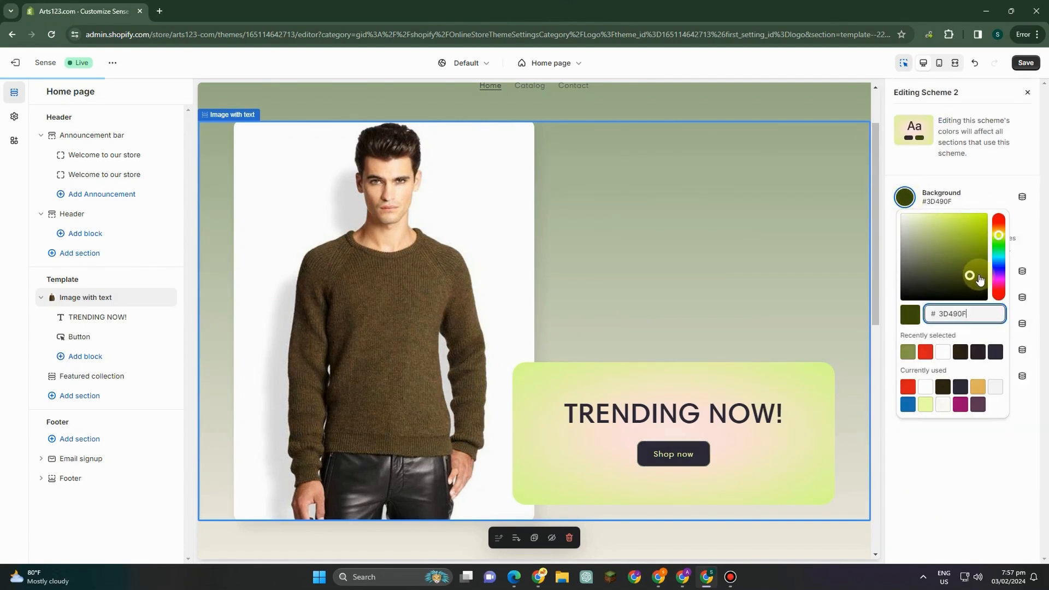
pyautogui.click(958, 176)
# Step: Replace the 0% color stop of Scheme 2's radial background gradient with a dark color
pyautogui.click(904, 224)
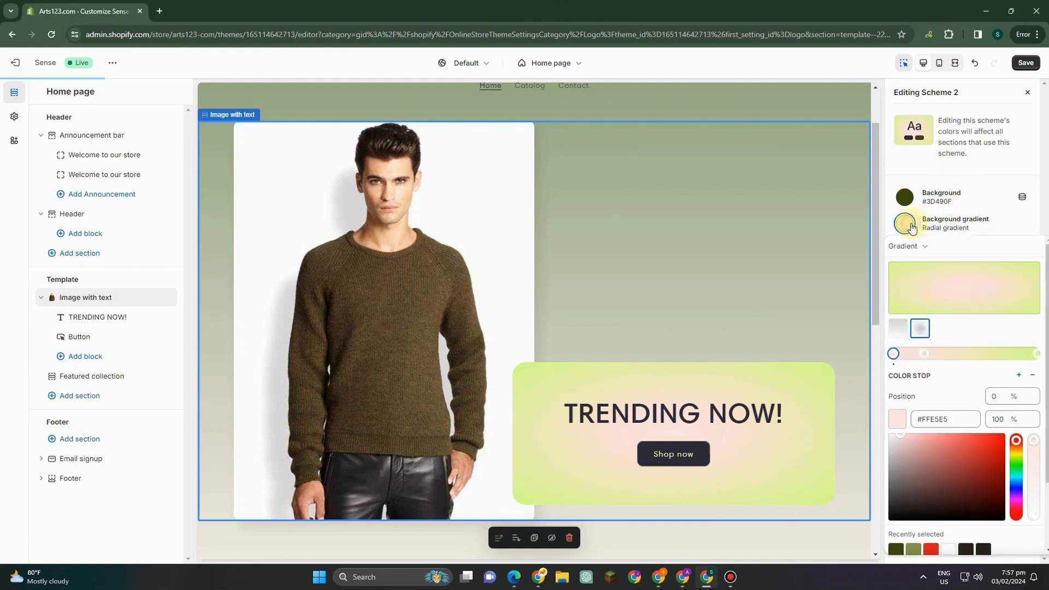
pyautogui.moveTo(957, 454); pyautogui.dragTo(915, 480)
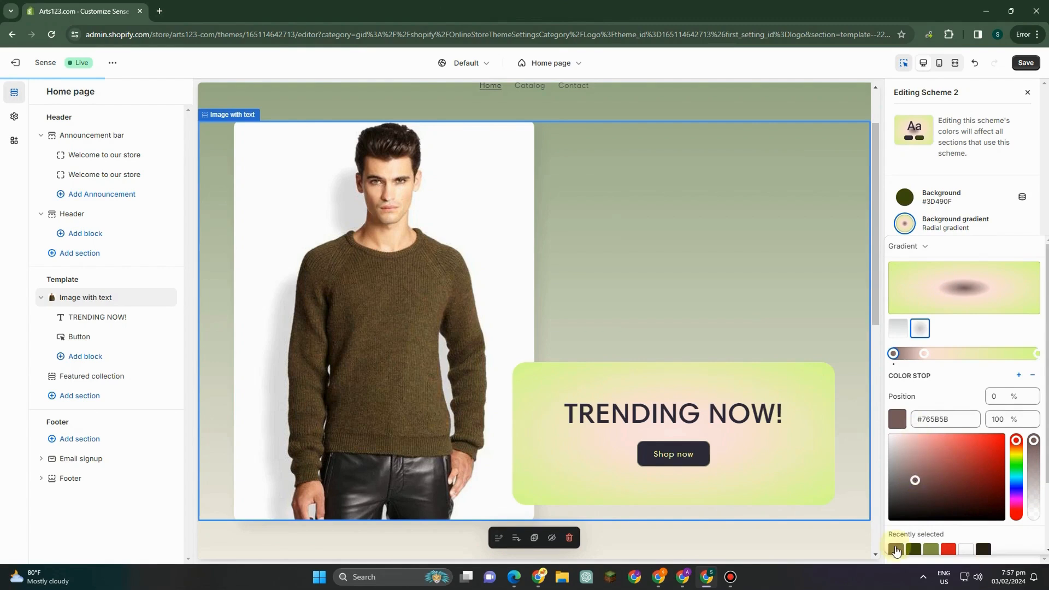
pyautogui.click(909, 549)
pyautogui.click(953, 171)
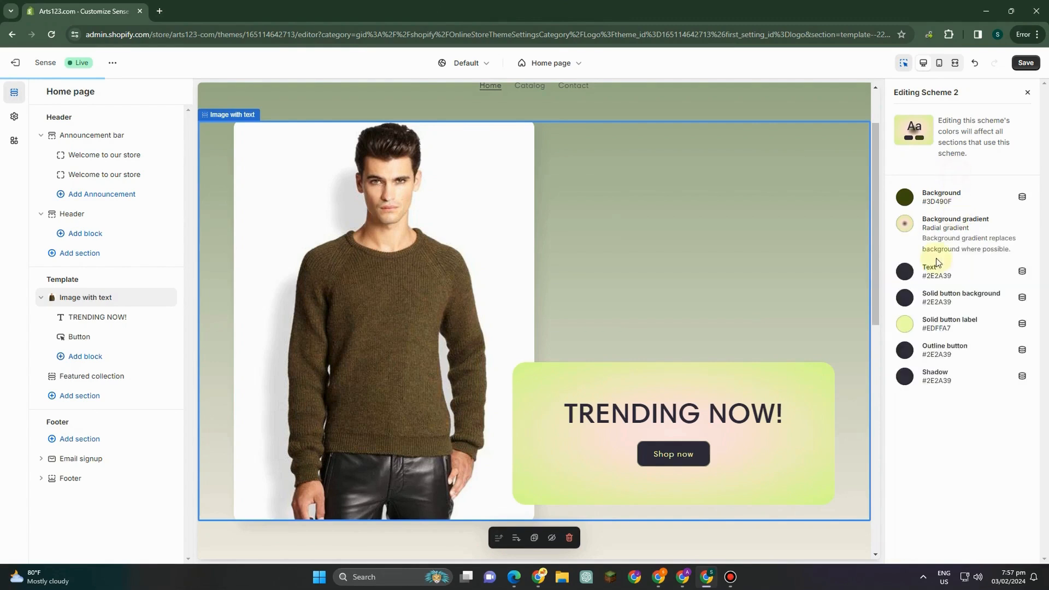
# Step: Set Scheme 2's text color to #2D2515 and its solid button label color to #3D490F
pyautogui.click(911, 272)
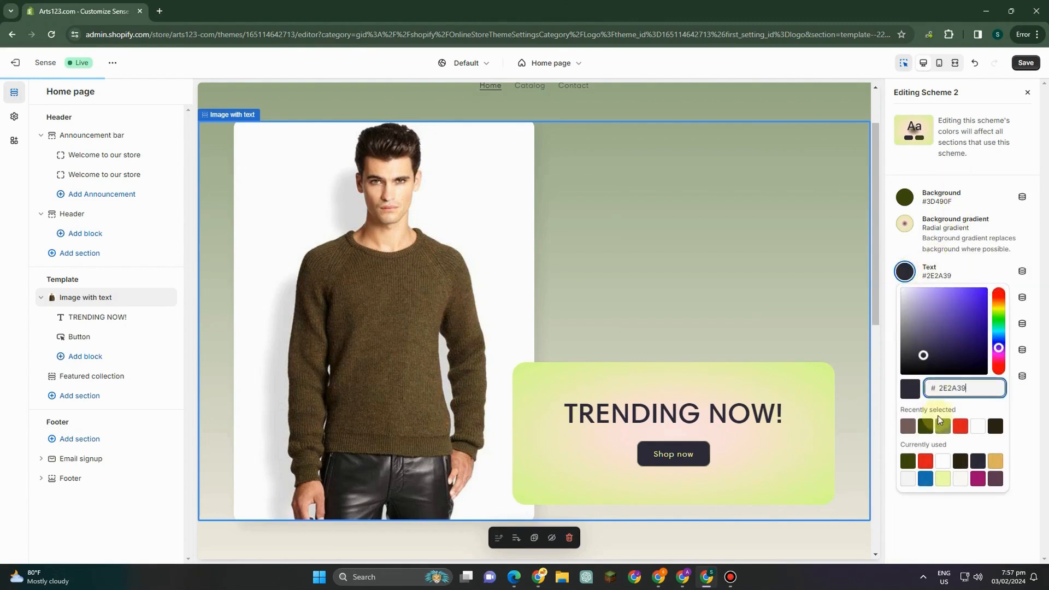
pyautogui.click(968, 465)
pyautogui.click(993, 187)
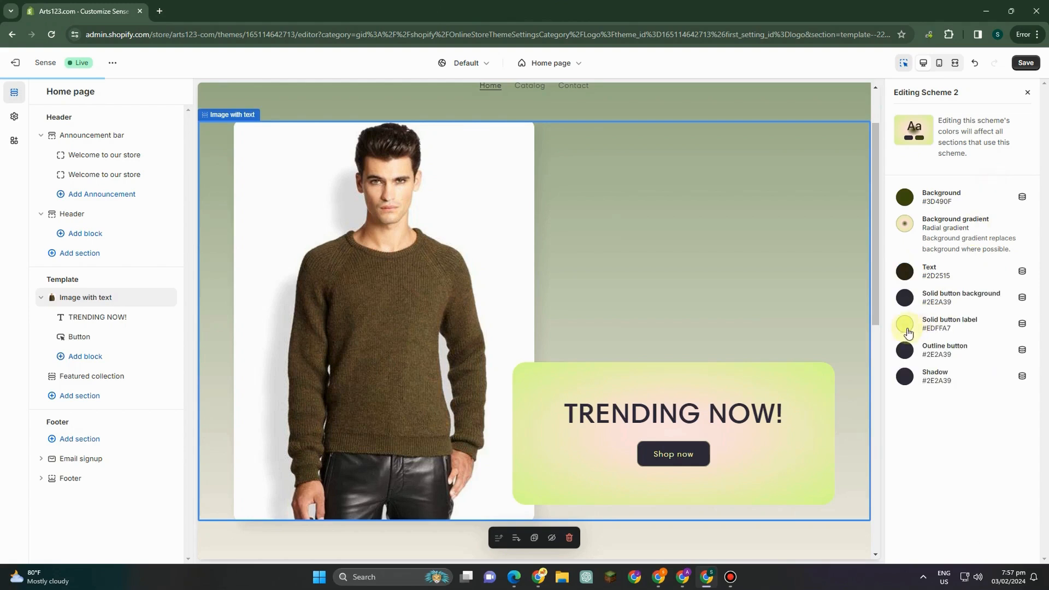
pyautogui.click(906, 328)
pyautogui.click(928, 247)
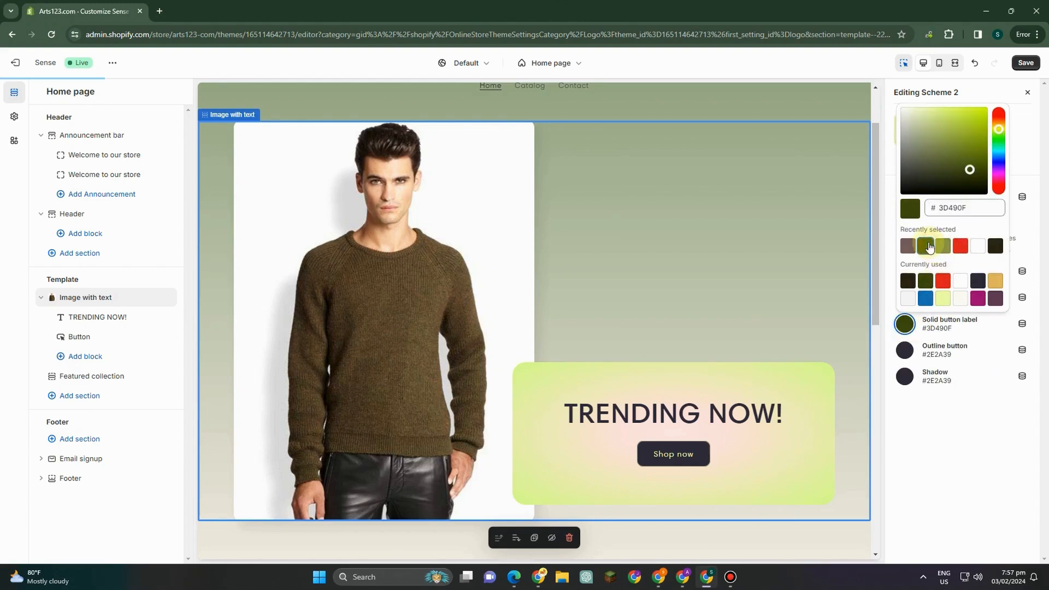
pyautogui.click(940, 331)
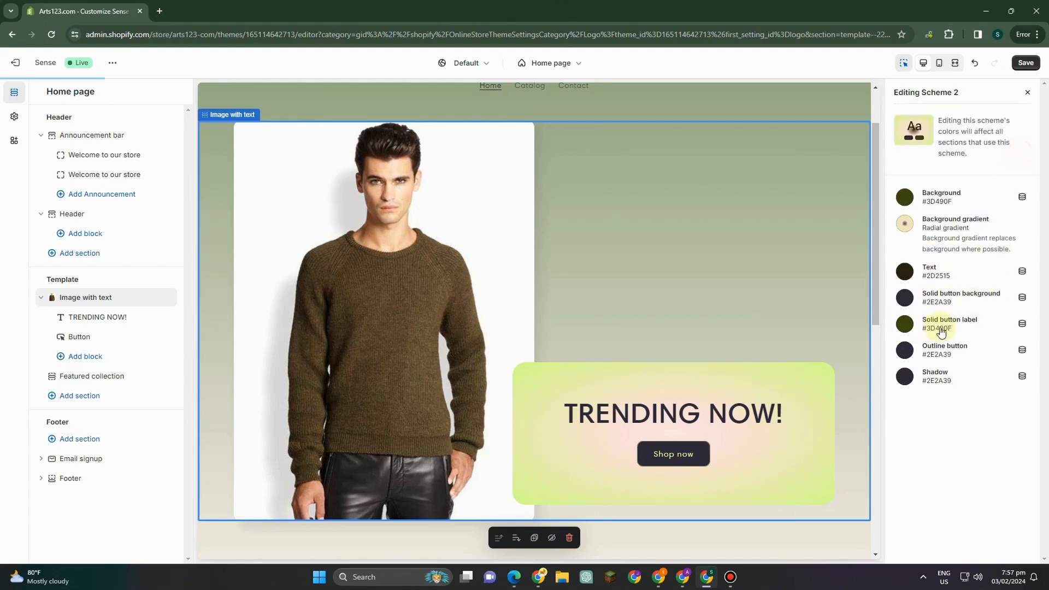
# Step: Set Scheme 2's outline button color to #3D490F and its shadow to #2D2515, and close the scheme editor
pyautogui.click(903, 354)
pyautogui.click(906, 298)
pyautogui.click(904, 377)
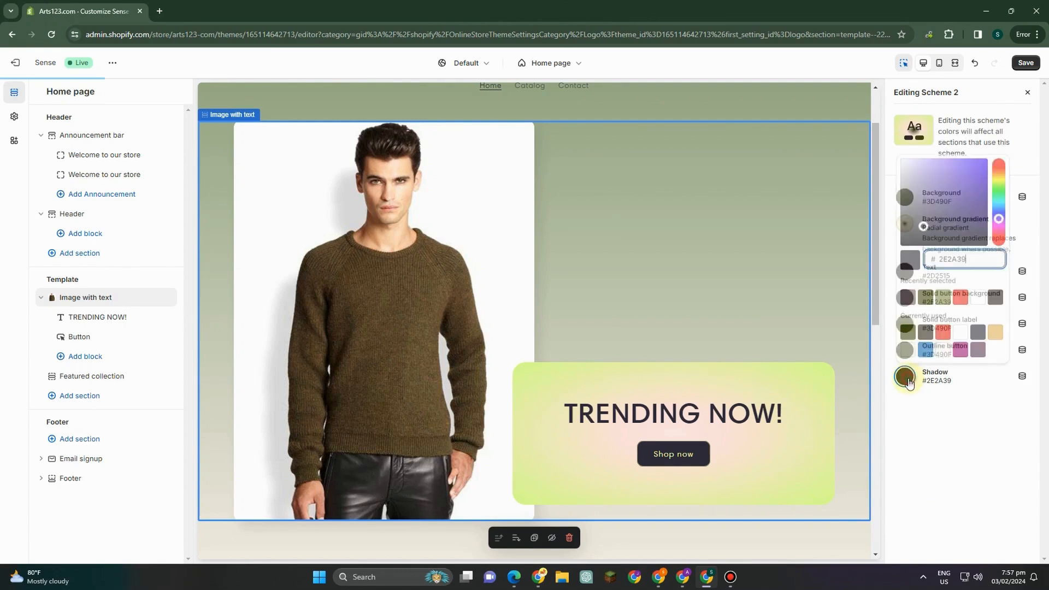
pyautogui.click(995, 299)
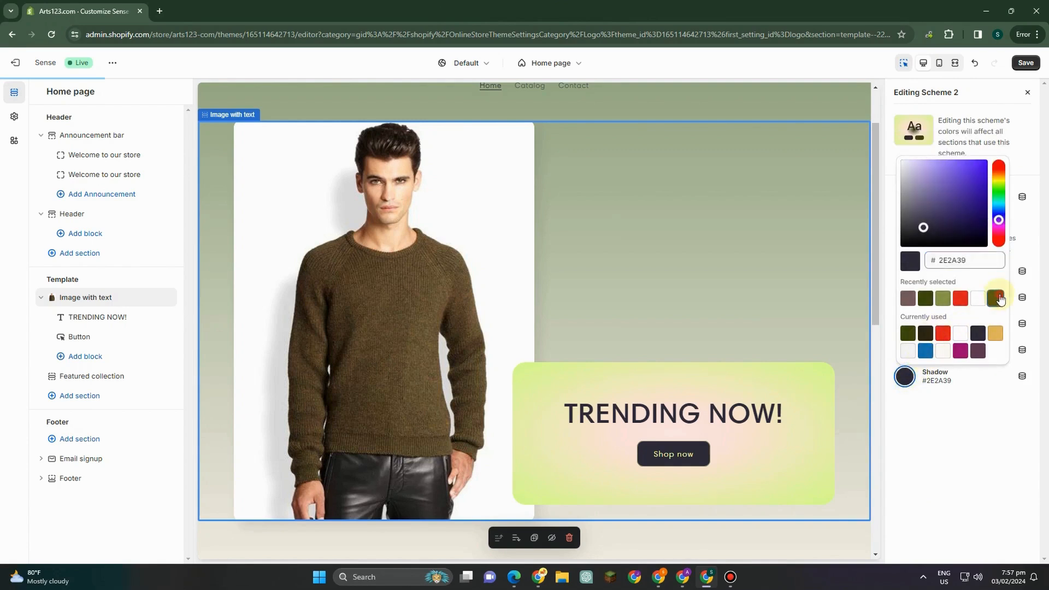
pyautogui.click(1017, 136)
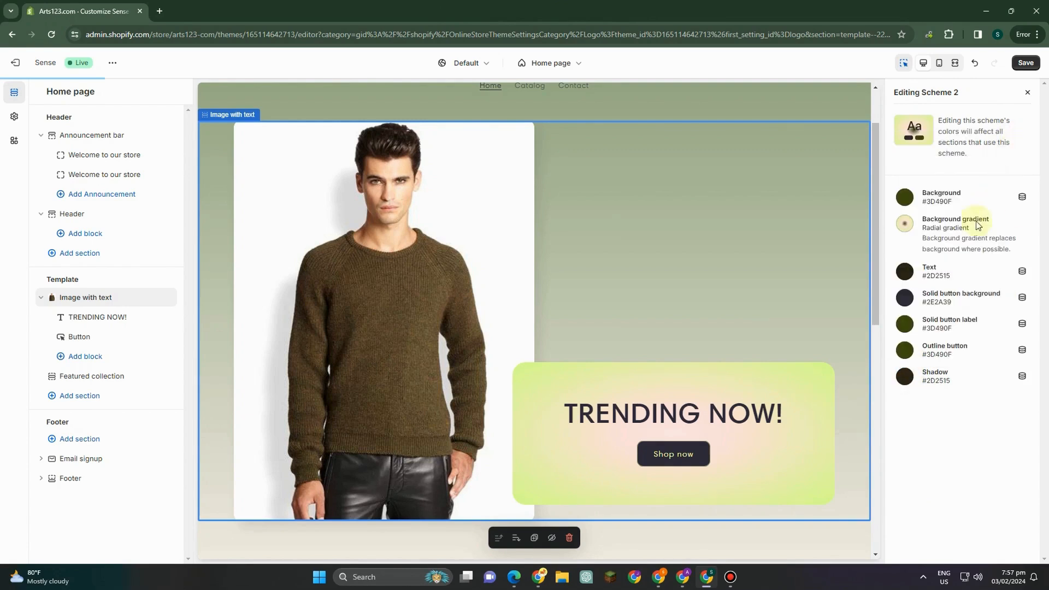
pyautogui.click(1025, 96)
# Step: Change the Image with text section's container color scheme to Scheme 1
pyautogui.click(953, 269)
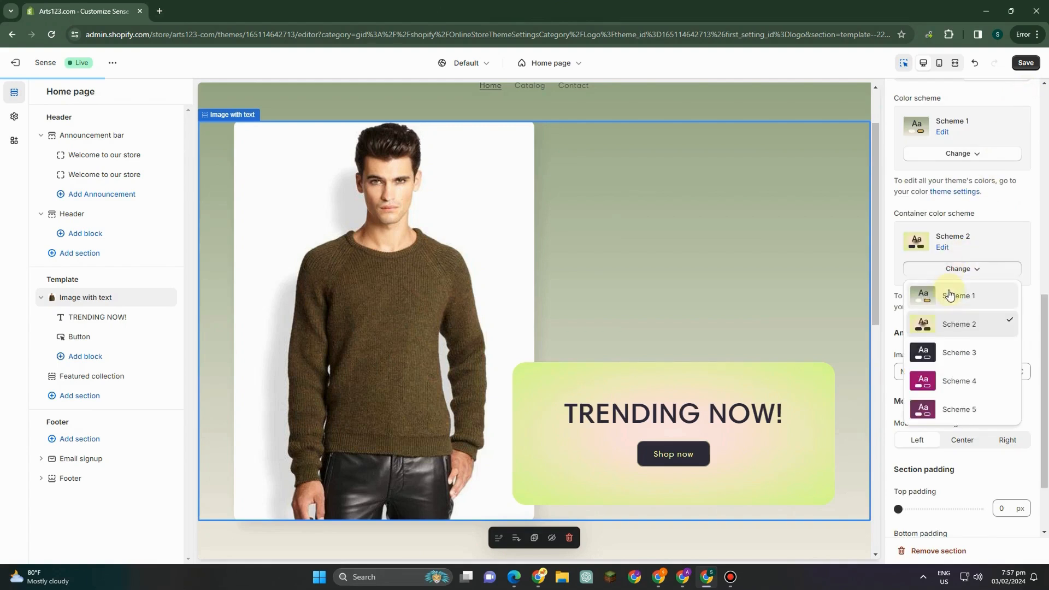
pyautogui.click(948, 298)
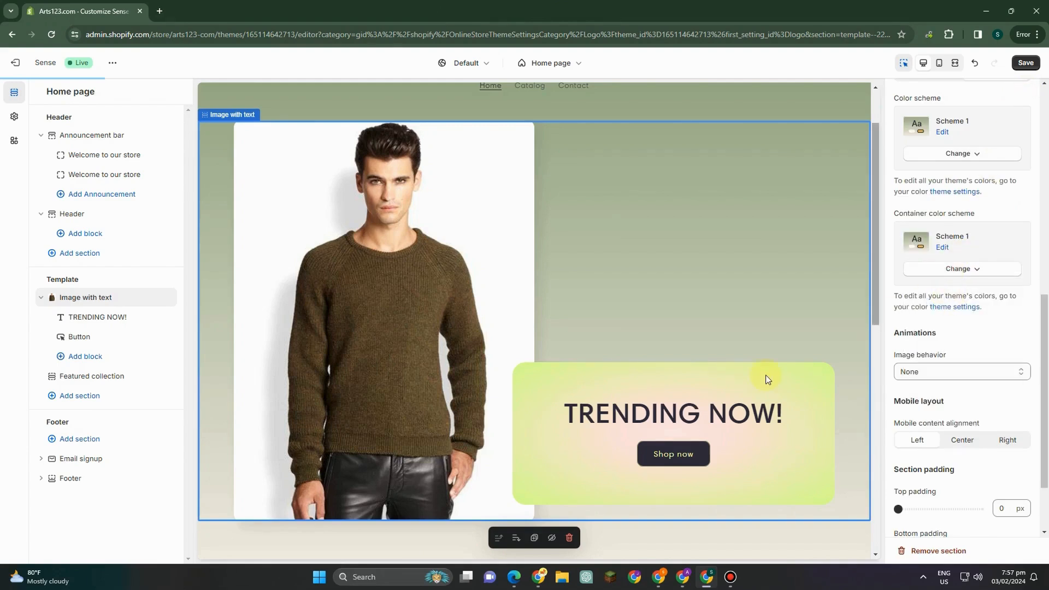
pyautogui.scroll(-2, 759, 371)
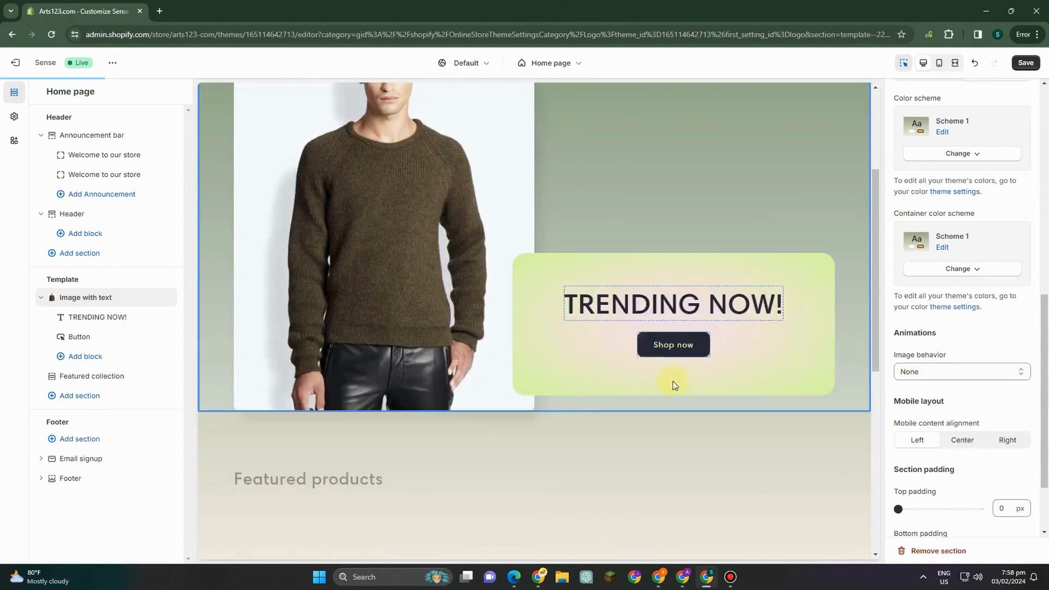
pyautogui.scroll(1, 775, 336)
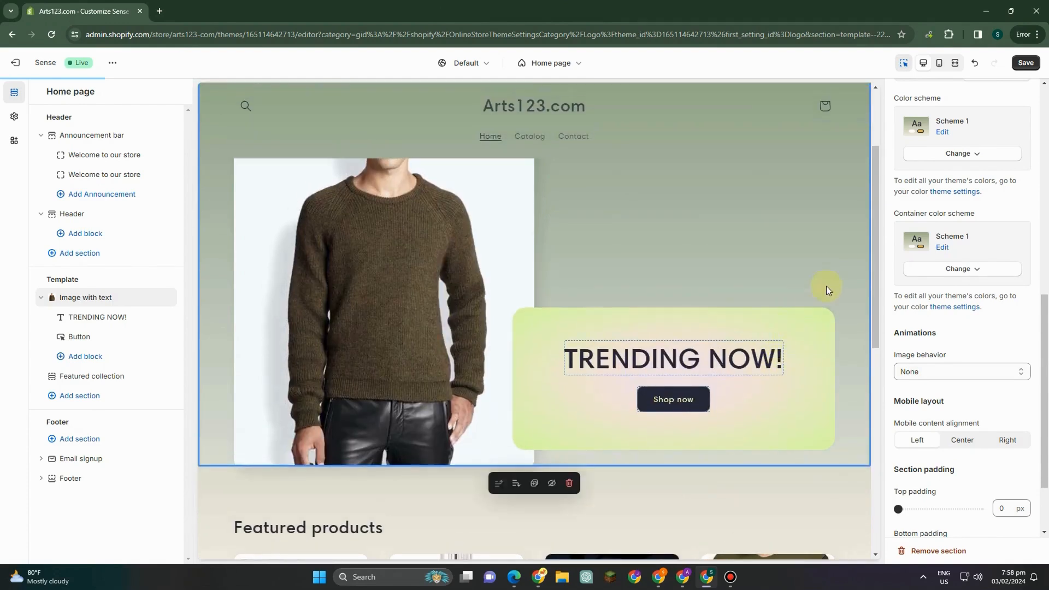
# Step: Edit Scheme 1, set the 0% color stop of its linear background gradient to #18250C, and close the scheme editor
pyautogui.click(941, 248)
pyautogui.click(904, 223)
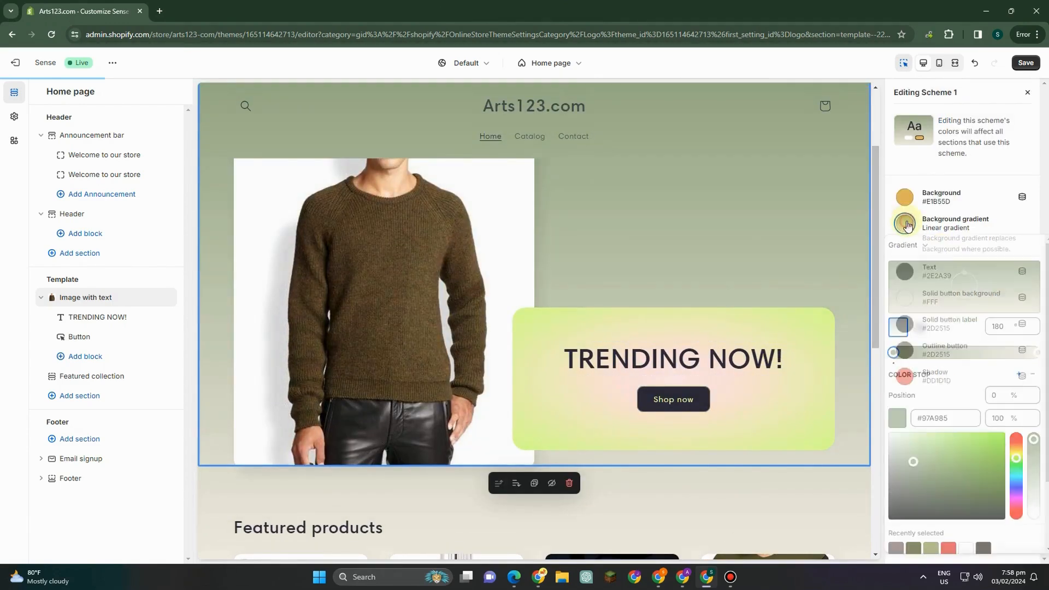
pyautogui.click(918, 484)
pyautogui.moveTo(918, 485); pyautogui.dragTo(966, 508)
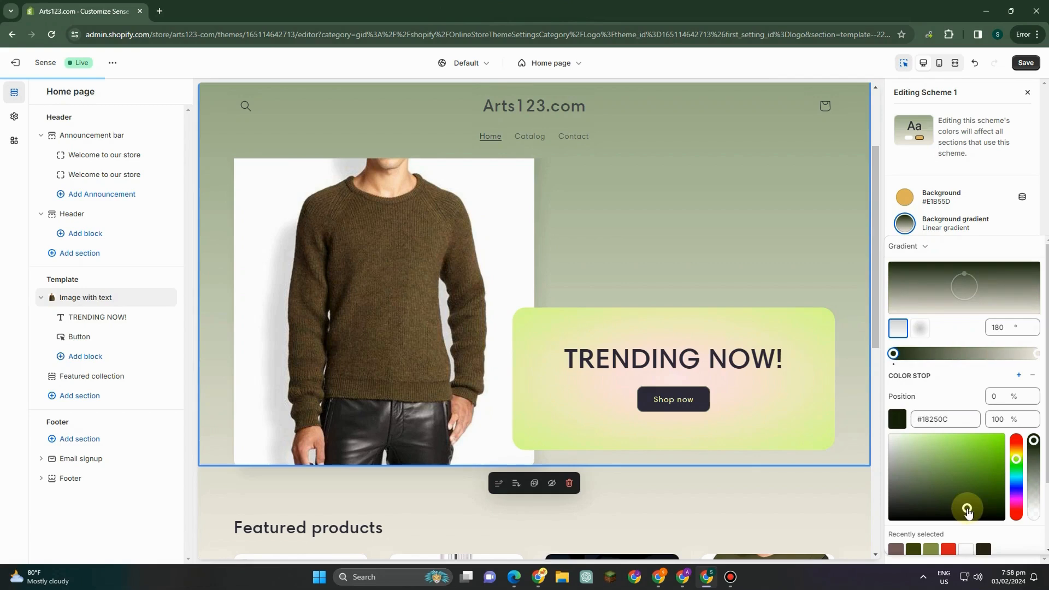
pyautogui.click(1027, 92)
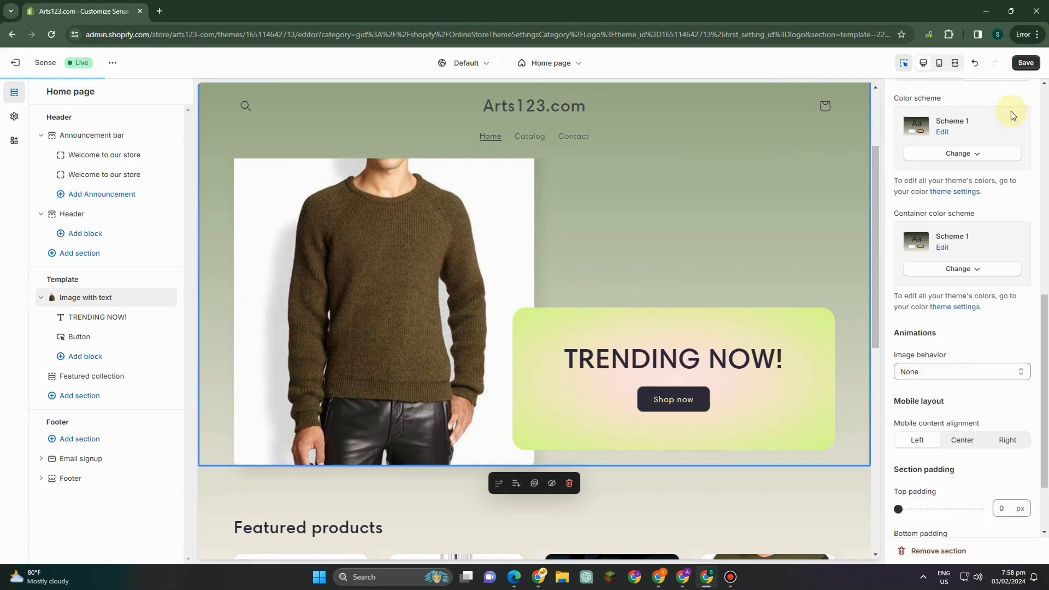
# Step: Try Scheme 2 as the text container's color scheme and switch back to Scheme 1
pyautogui.click(949, 268)
pyautogui.click(938, 295)
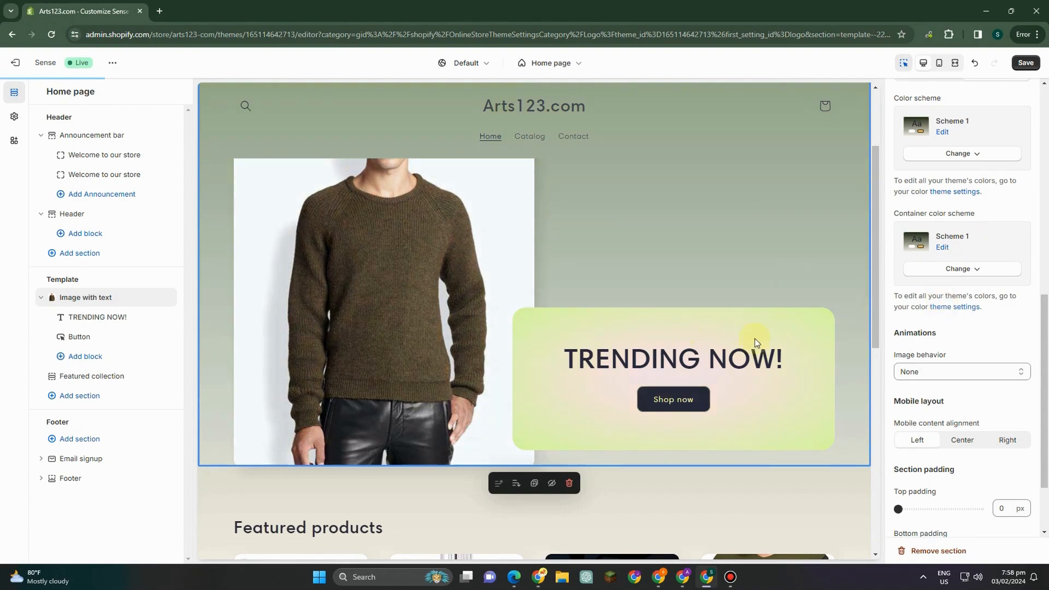
pyautogui.click(939, 269)
pyautogui.click(936, 323)
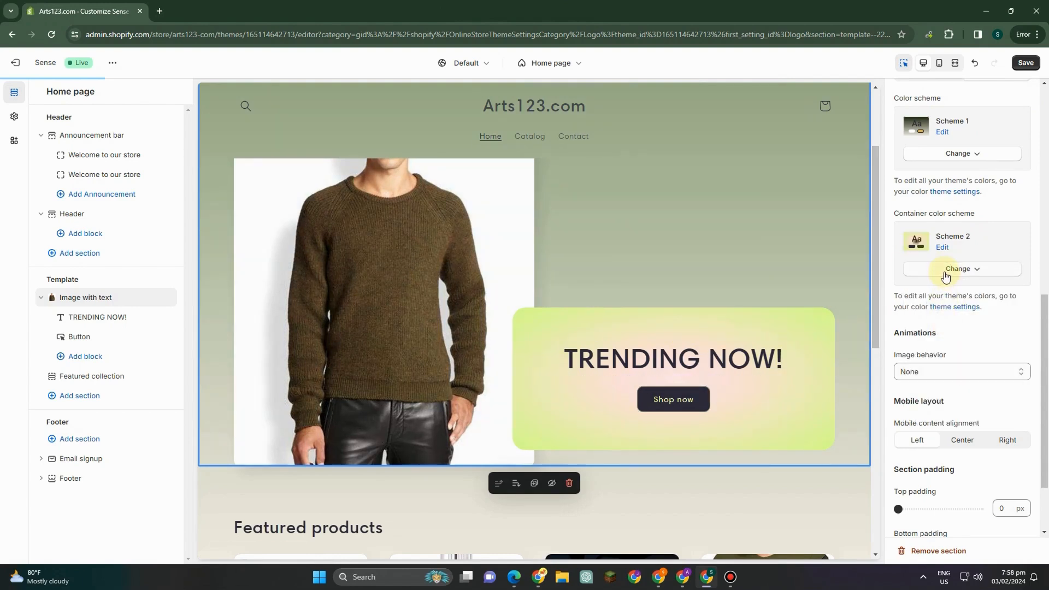
pyautogui.click(945, 276)
pyautogui.click(946, 294)
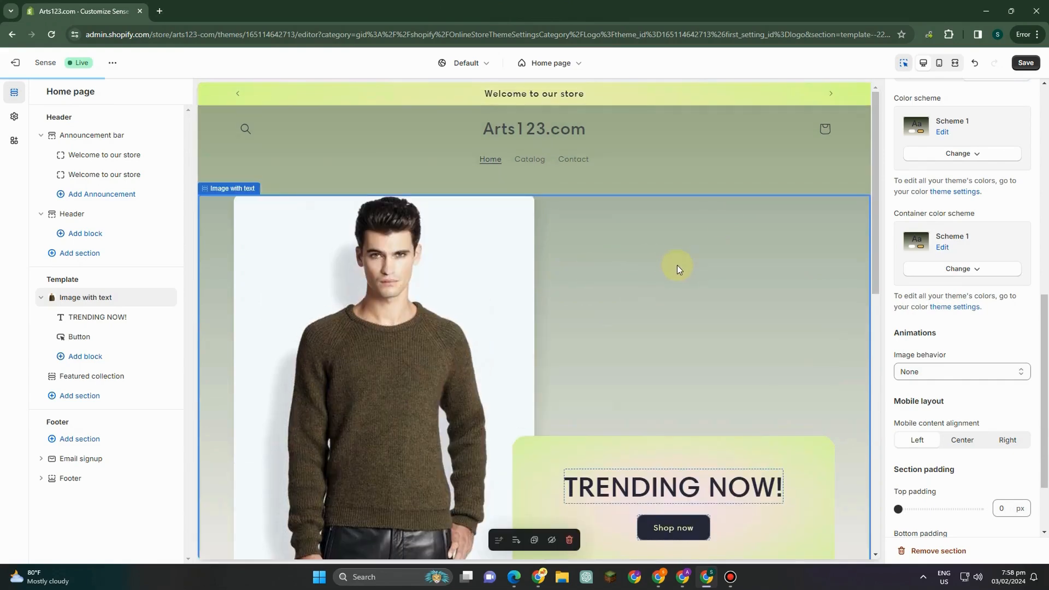
# Step: Set the Image with text section's top padding to 12 px and bottom padding to 16 px
pyautogui.scroll(-5, 769, 289)
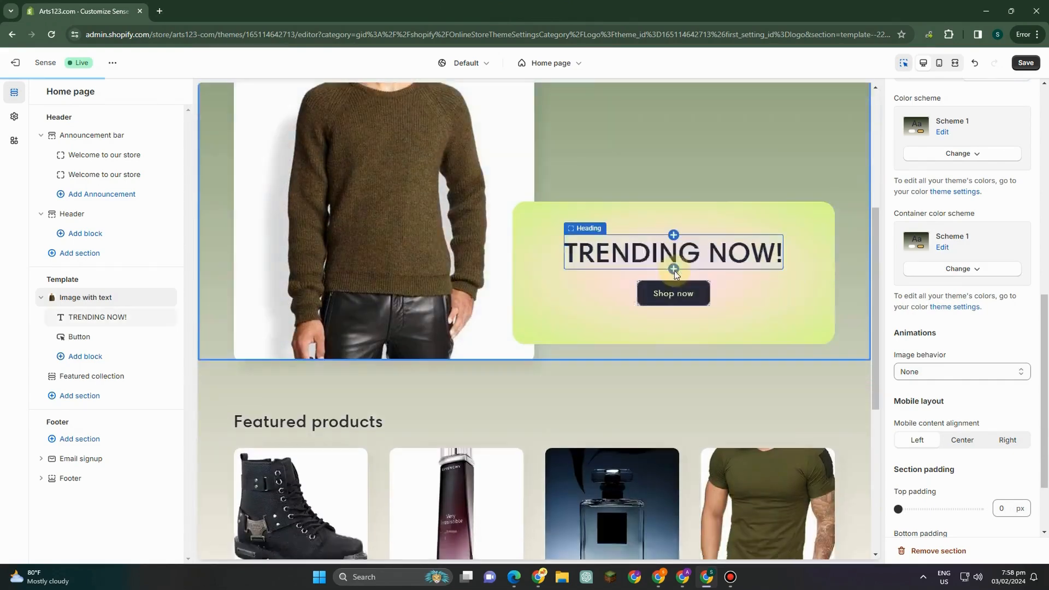
pyautogui.scroll(2, 675, 273)
pyautogui.scroll(-2, 931, 331)
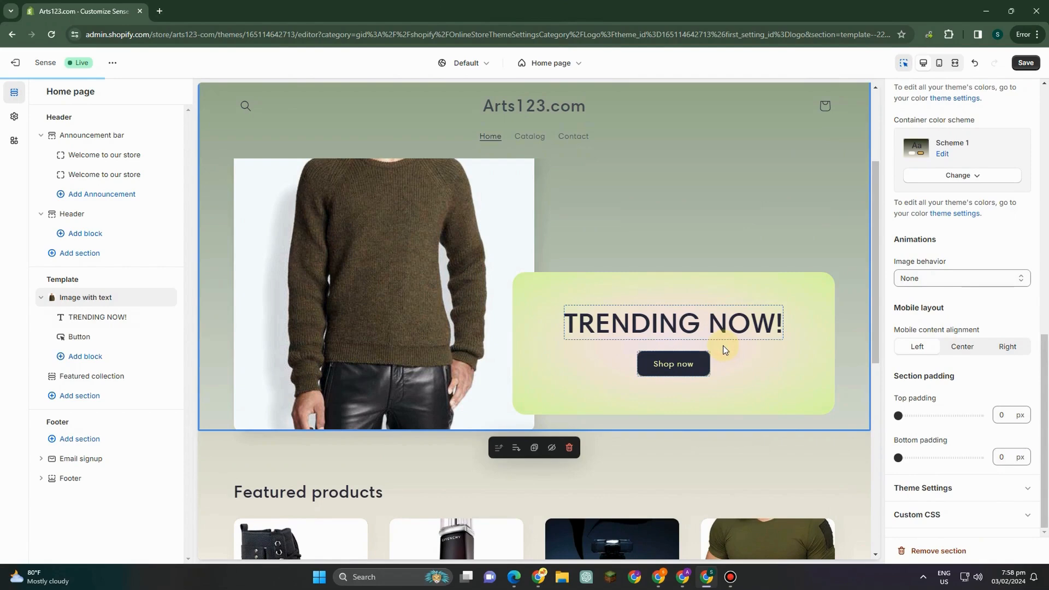
pyautogui.scroll(3, 933, 177)
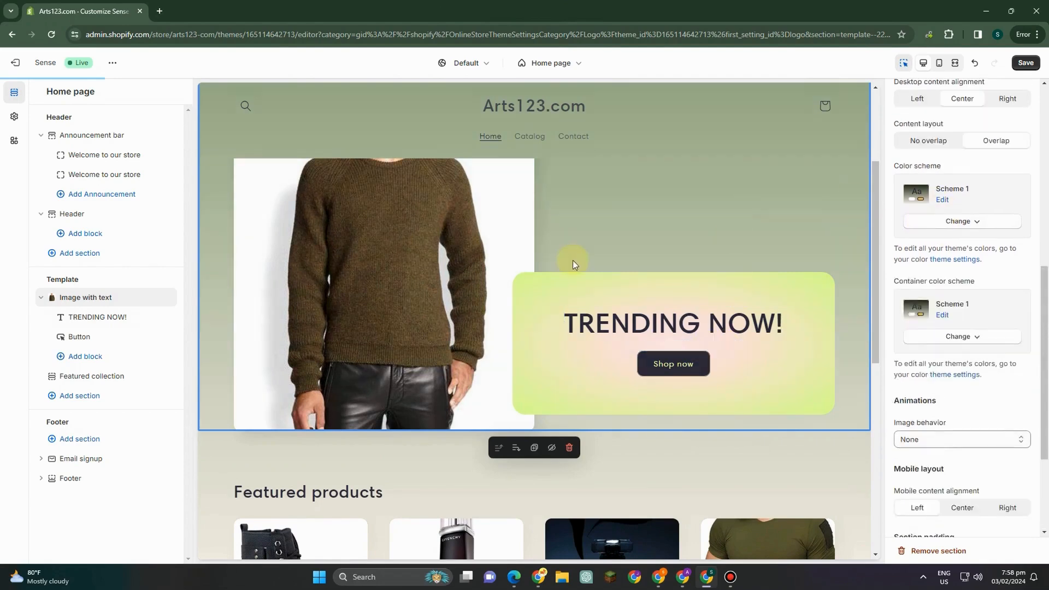
pyautogui.scroll(3, 455, 254)
pyautogui.scroll(-3, 836, 273)
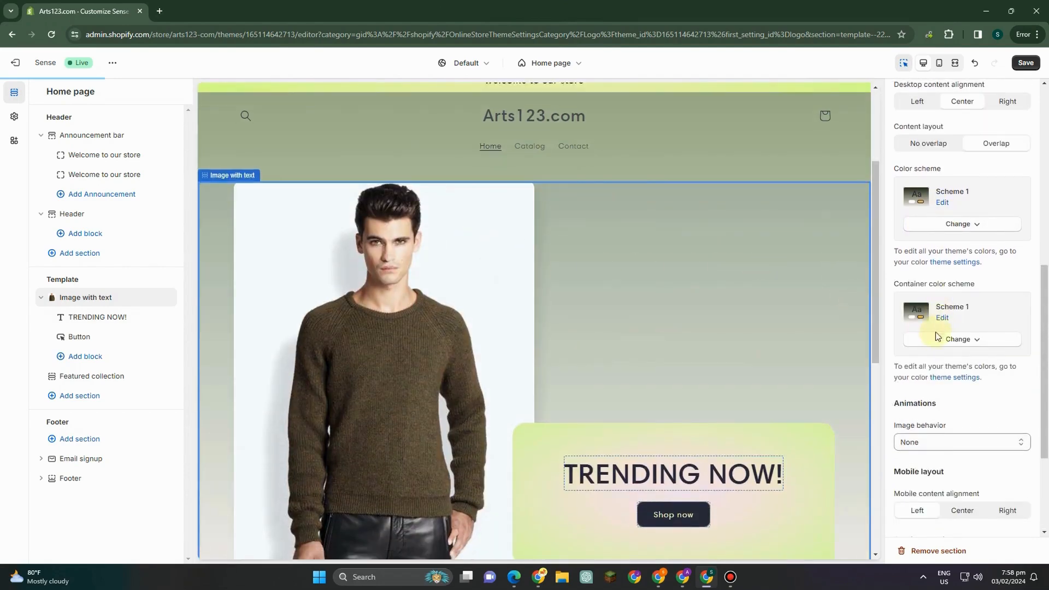
pyautogui.scroll(-3, 935, 332)
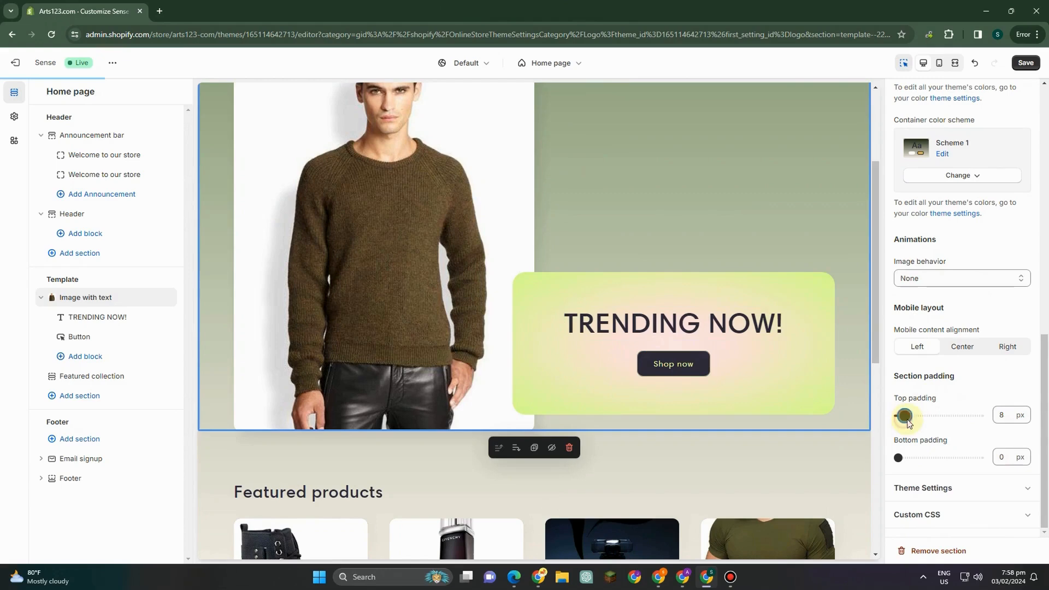
pyautogui.moveTo(905, 416); pyautogui.dragTo(907, 416)
pyautogui.moveTo(898, 457); pyautogui.dragTo(911, 458)
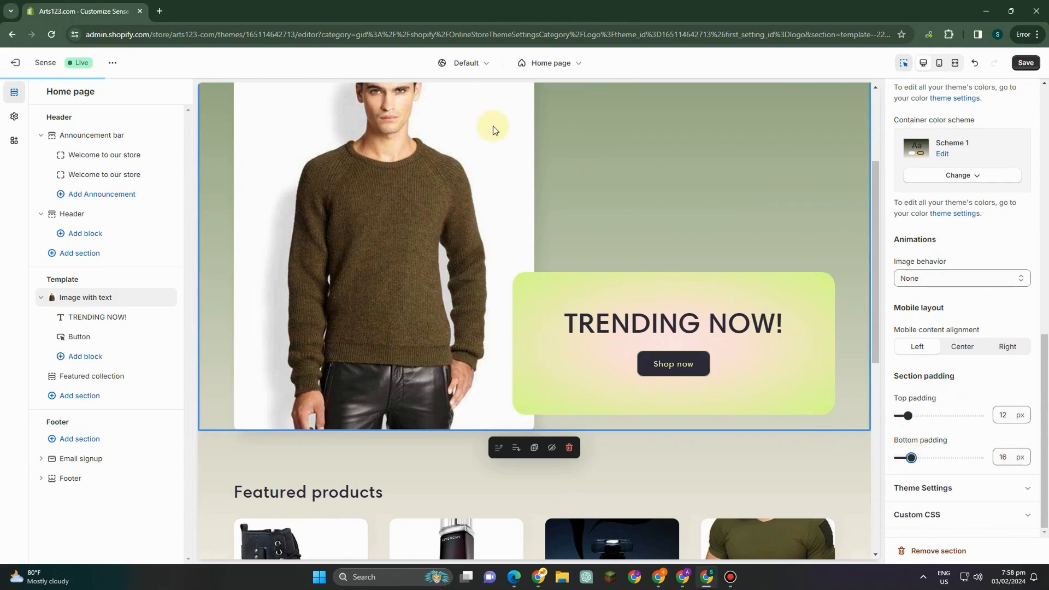
# Step: Select the Featured collection section, edit its Scheme 1, and set the scheme's background color to #392B0F
pyautogui.scroll(-5, 546, 273)
pyautogui.click(542, 249)
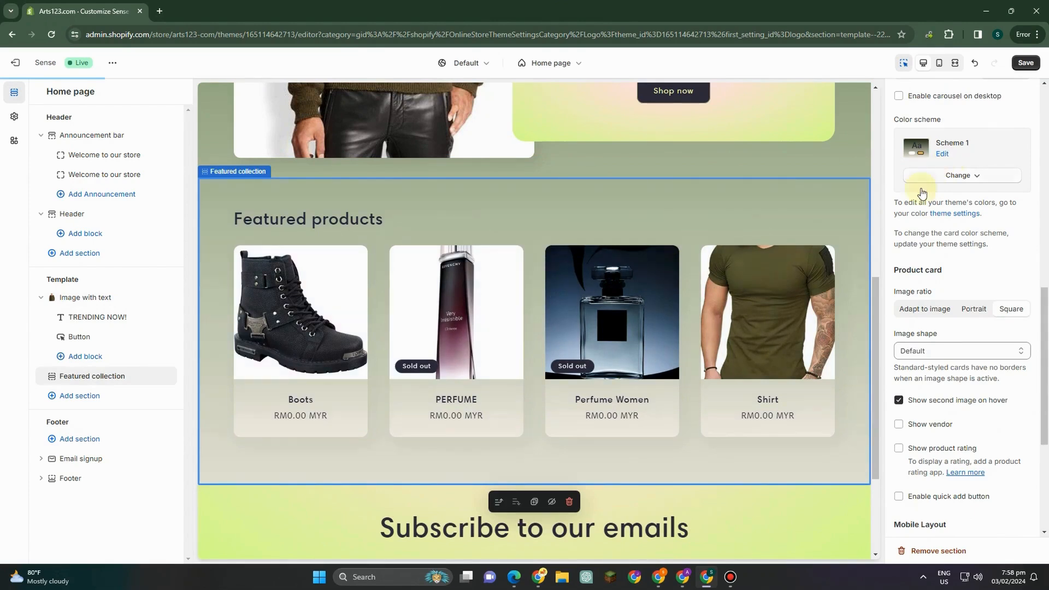
pyautogui.scroll(-1, 870, 227)
pyautogui.click(942, 155)
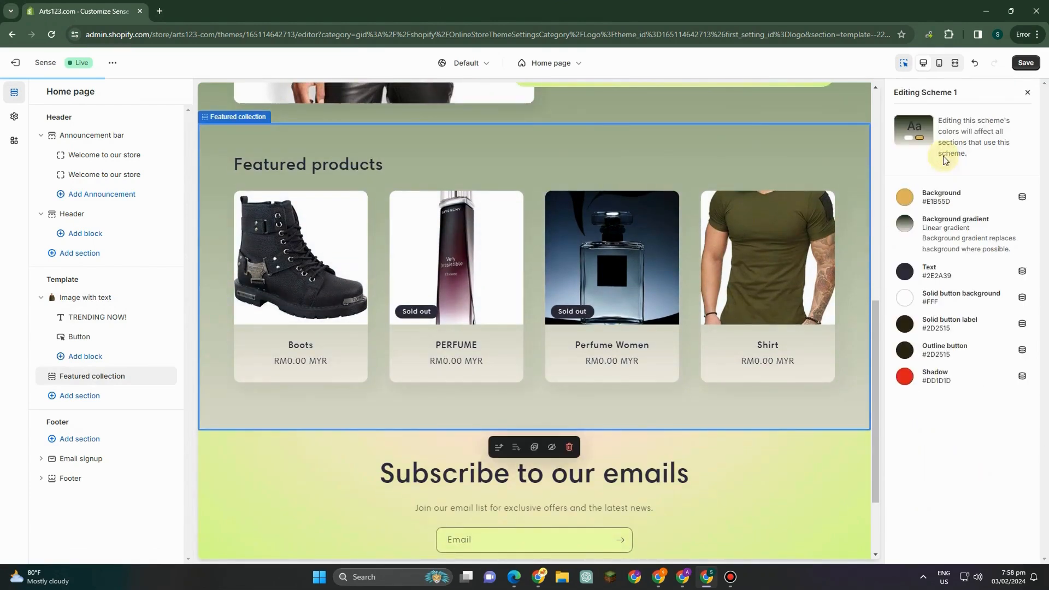
pyautogui.click(904, 197)
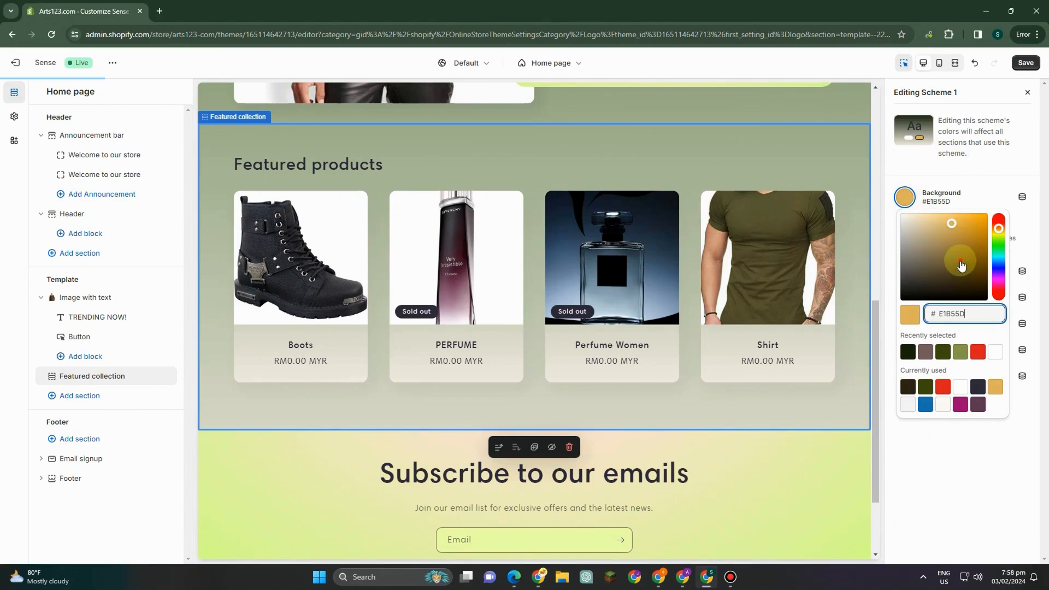
pyautogui.moveTo(961, 265); pyautogui.dragTo(964, 280)
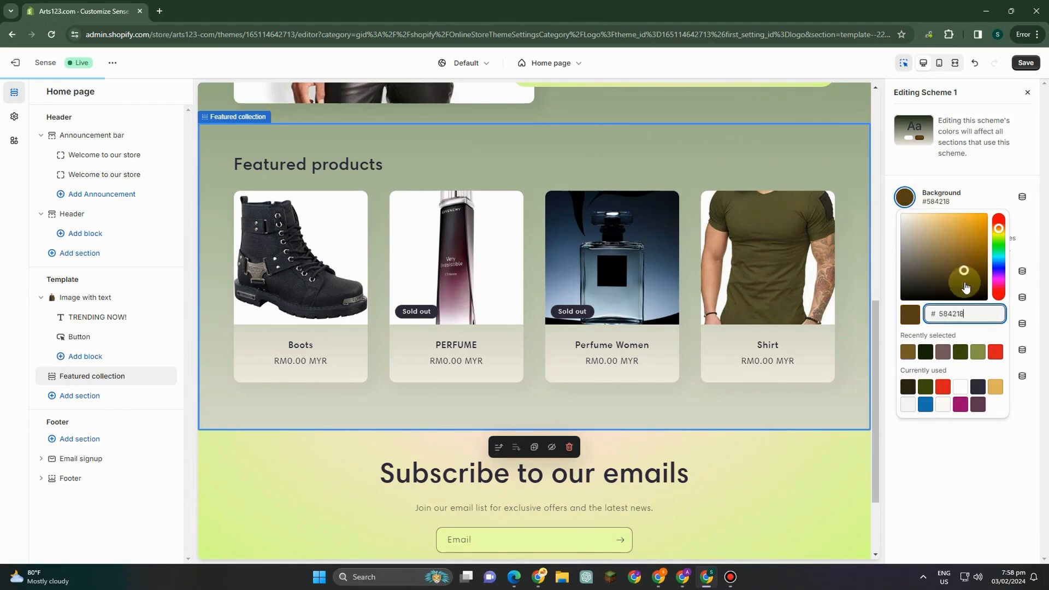
pyautogui.click(970, 187)
# Step: Set Scheme 1's background gradient angle to 86° and its text color to #FFF
pyautogui.click(905, 223)
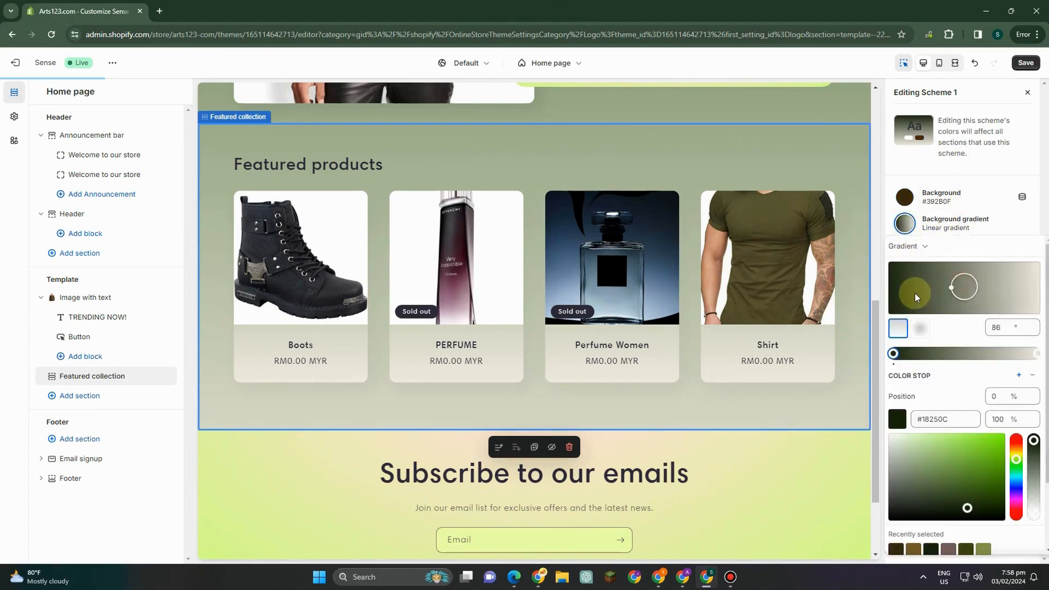
pyautogui.click(953, 224)
pyautogui.click(905, 271)
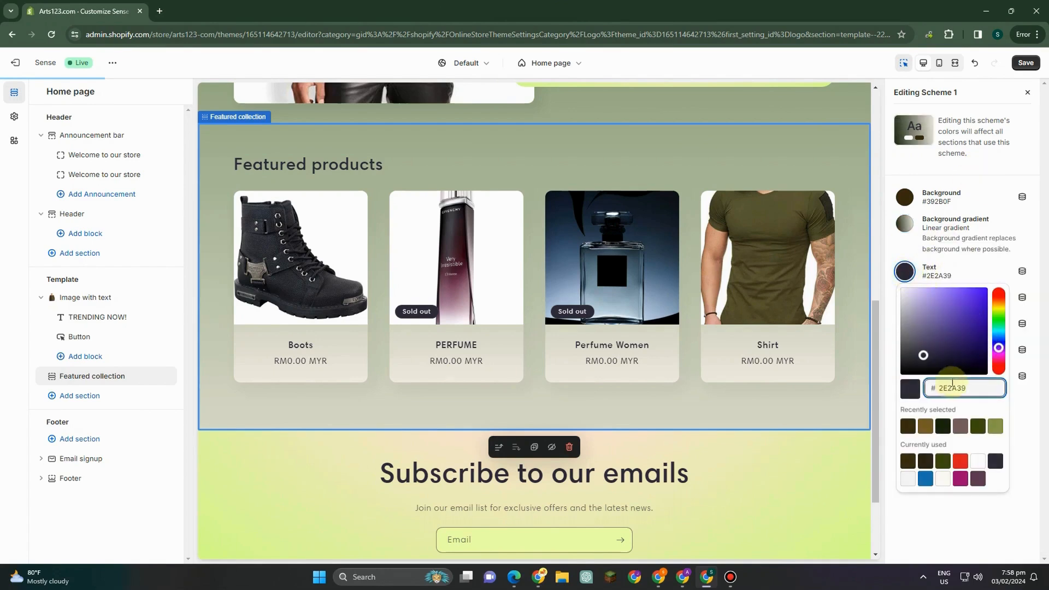
pyautogui.click(977, 460)
pyautogui.click(959, 236)
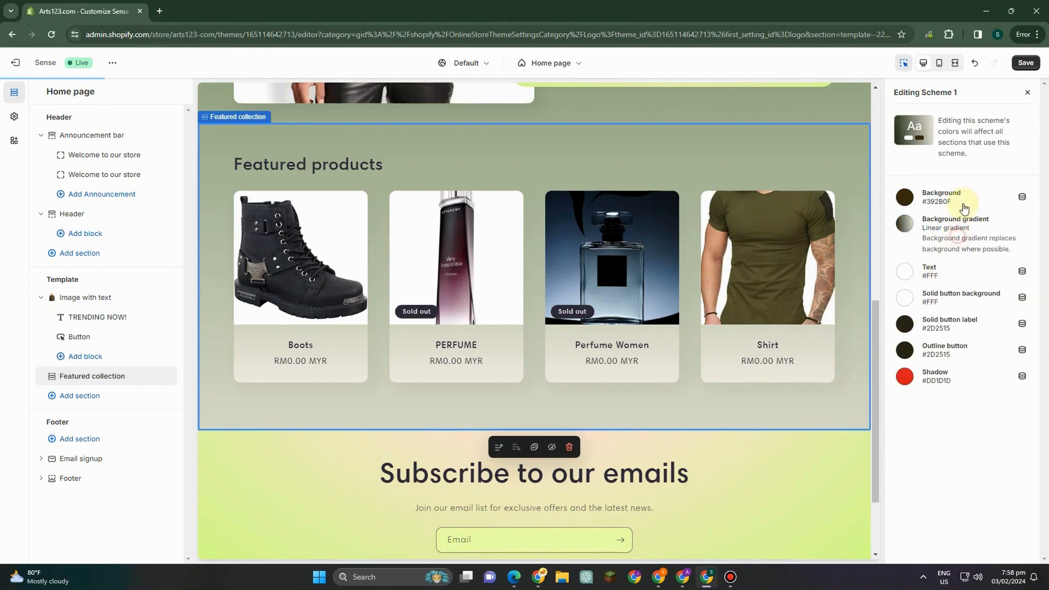
# Step: Set Scheme 1's solid button label color to #18250CFF and its shadow to #501D1D, and close the scheme editor
pyautogui.click(905, 326)
pyautogui.click(924, 280)
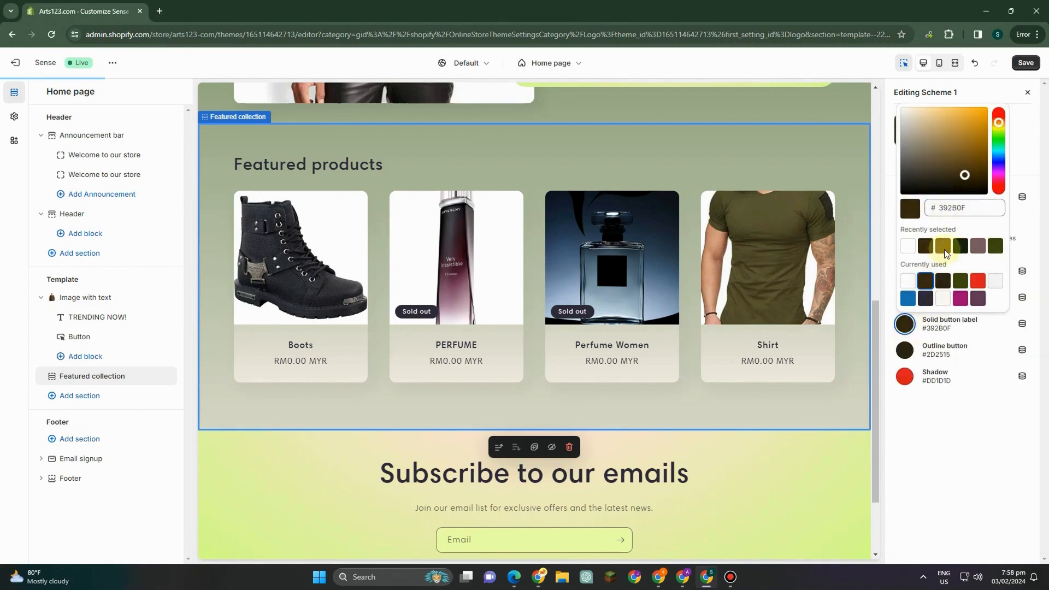
pyautogui.click(967, 248)
pyautogui.click(953, 330)
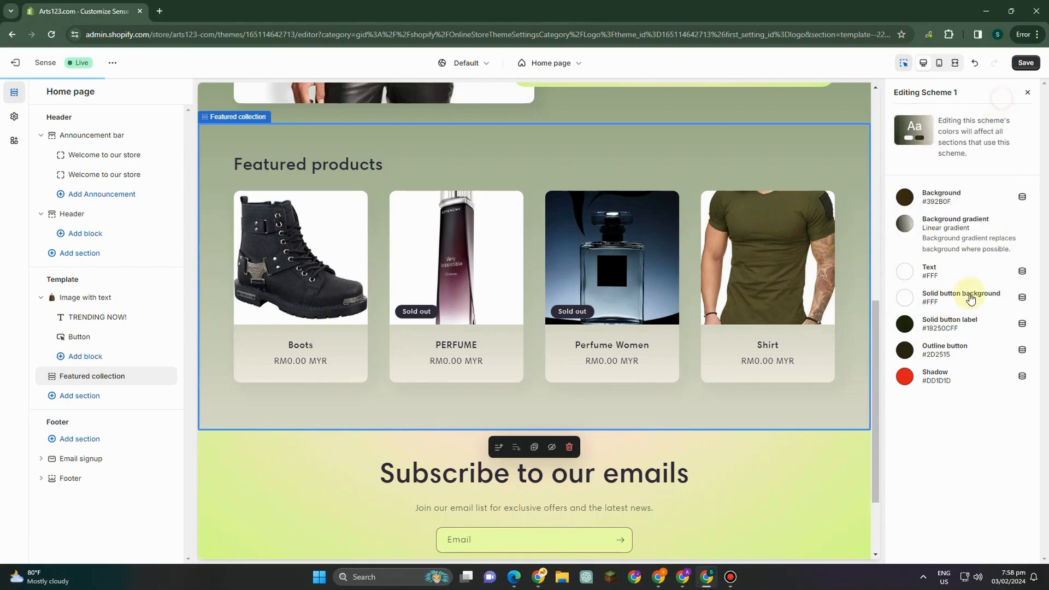
pyautogui.click(905, 375)
pyautogui.click(956, 220)
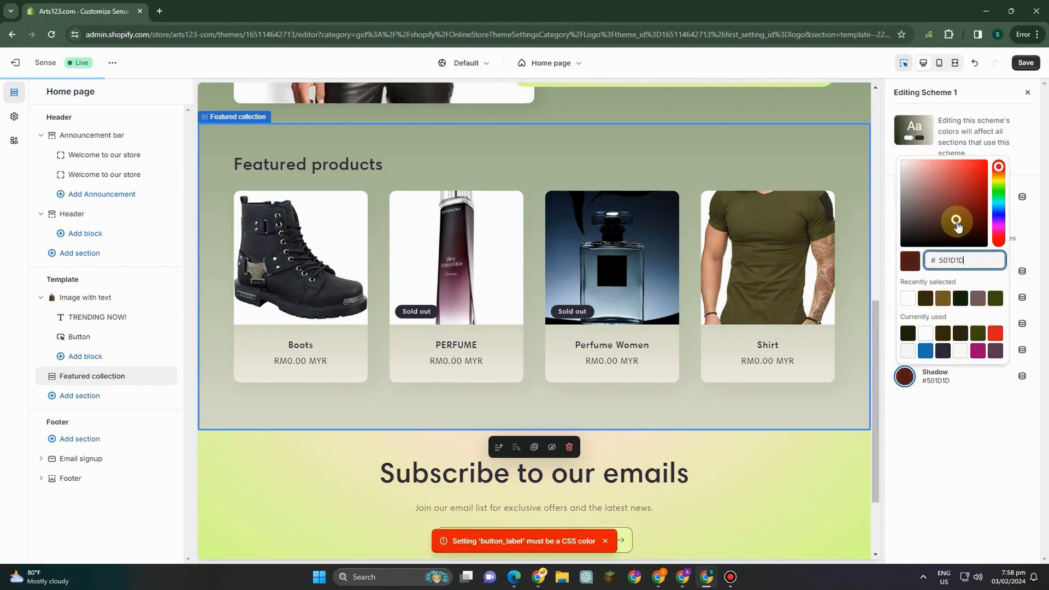
pyautogui.click(1027, 92)
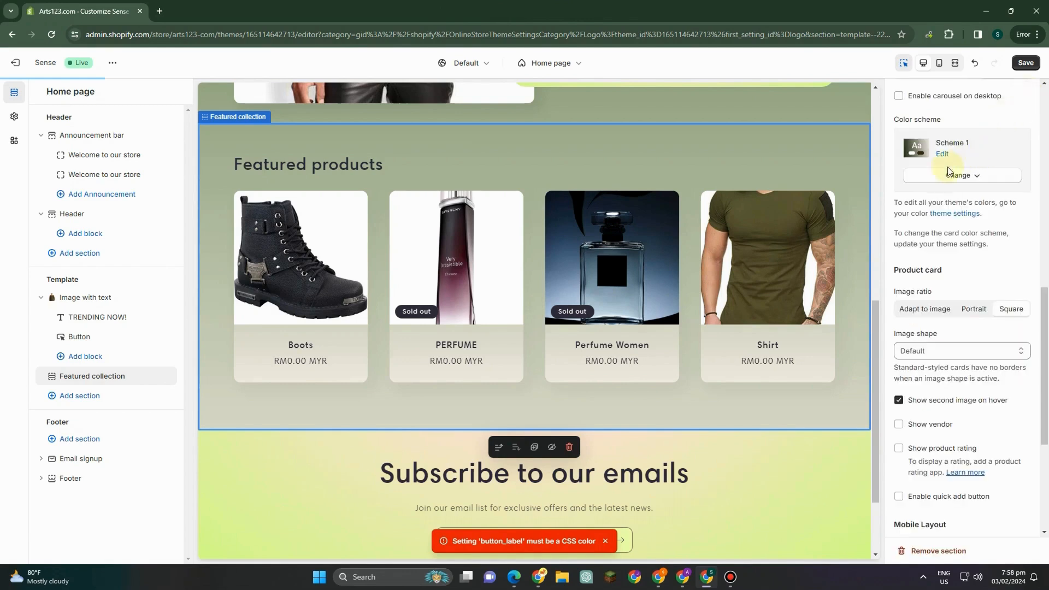
# Step: Try Scheme 4 on the Featured collection section and switch it back to Scheme 1
pyautogui.click(950, 175)
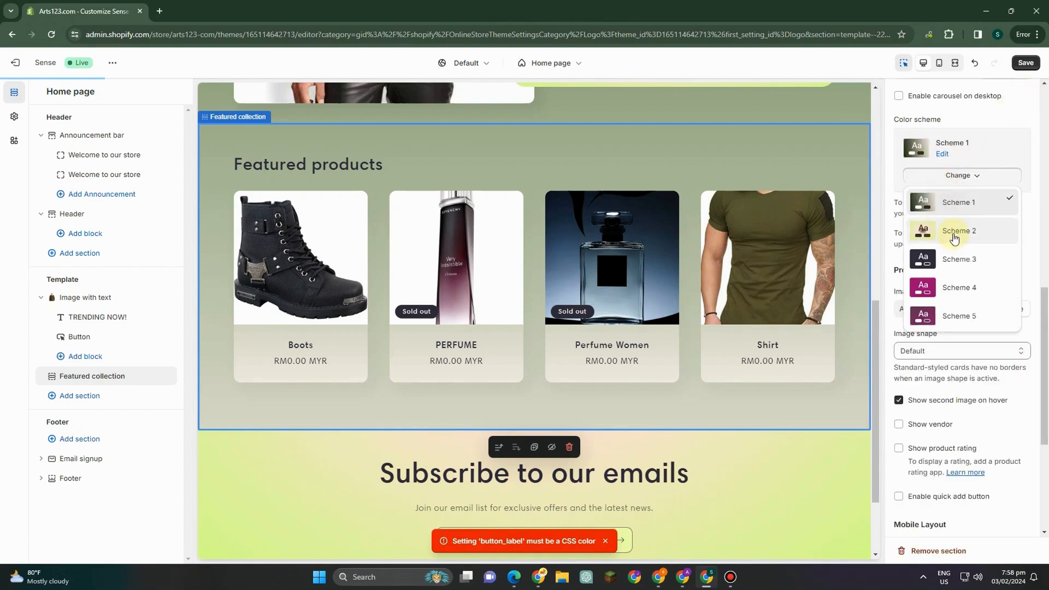
pyautogui.click(956, 287)
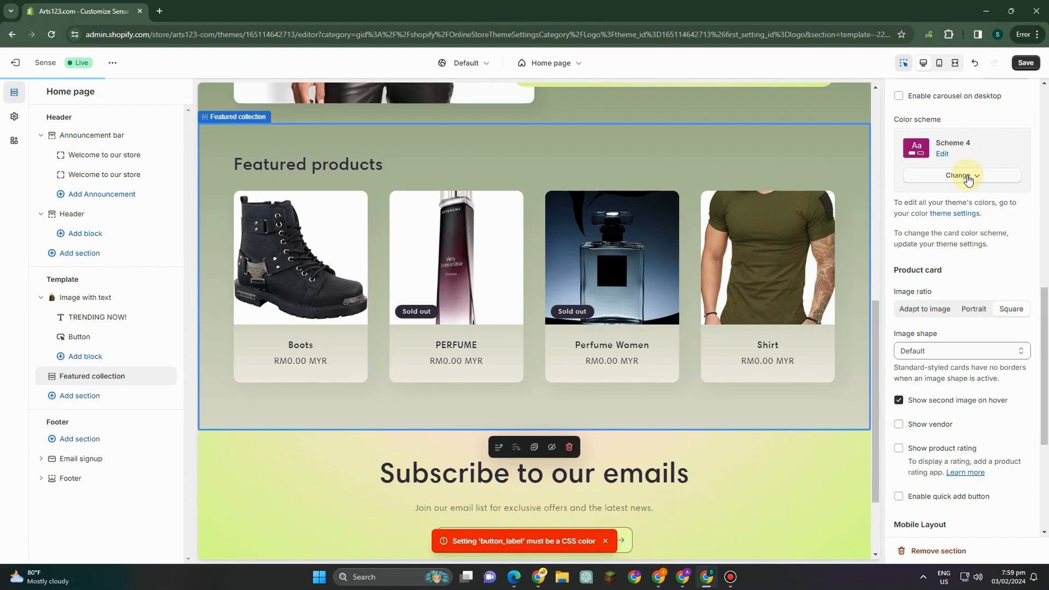
pyautogui.click(937, 175)
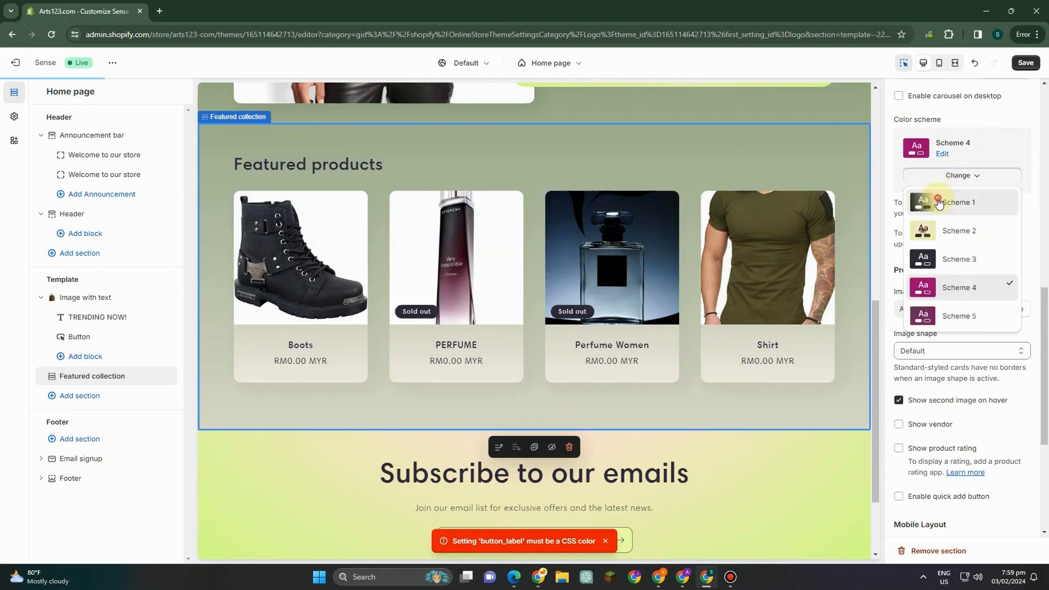
pyautogui.click(933, 200)
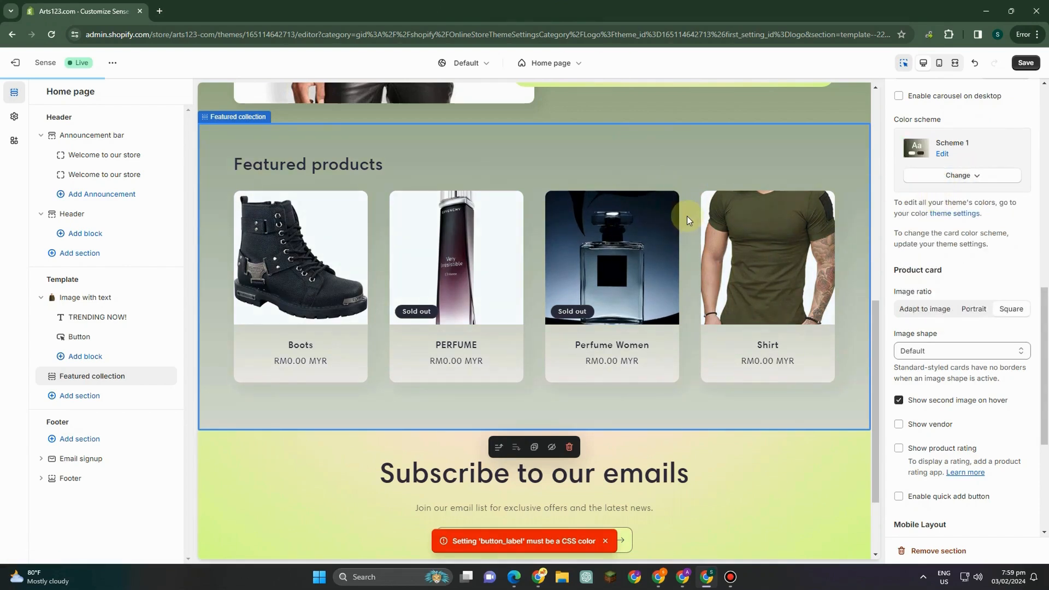
# Step: Open the Footer section's settings and look through its selector, payment, policy and spacing options
pyautogui.scroll(-1, 947, 222)
pyautogui.scroll(-2, 946, 222)
pyautogui.scroll(-2, 794, 339)
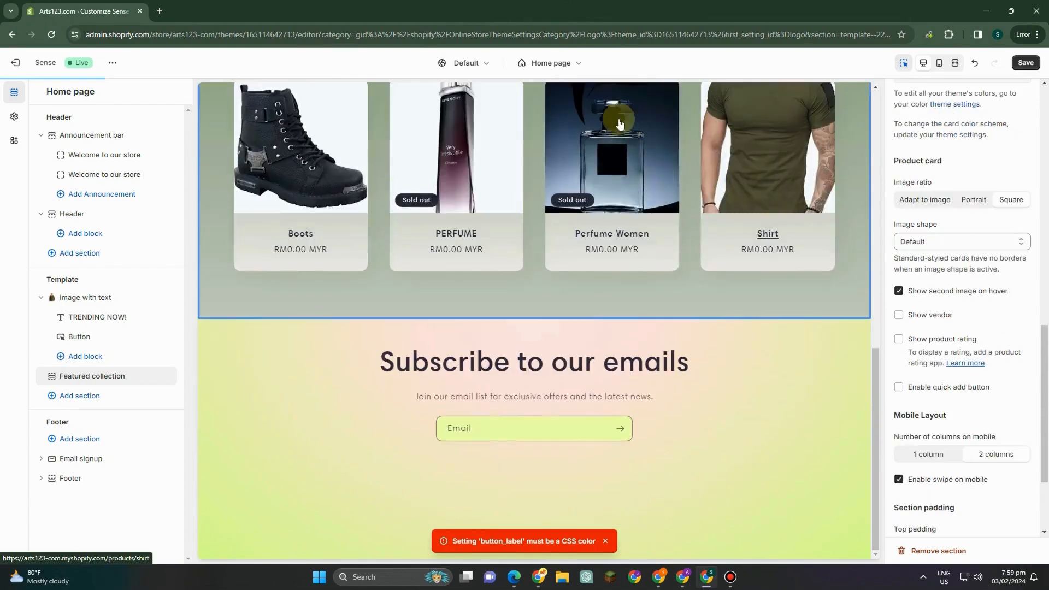
pyautogui.click(798, 453)
pyautogui.scroll(3, 933, 339)
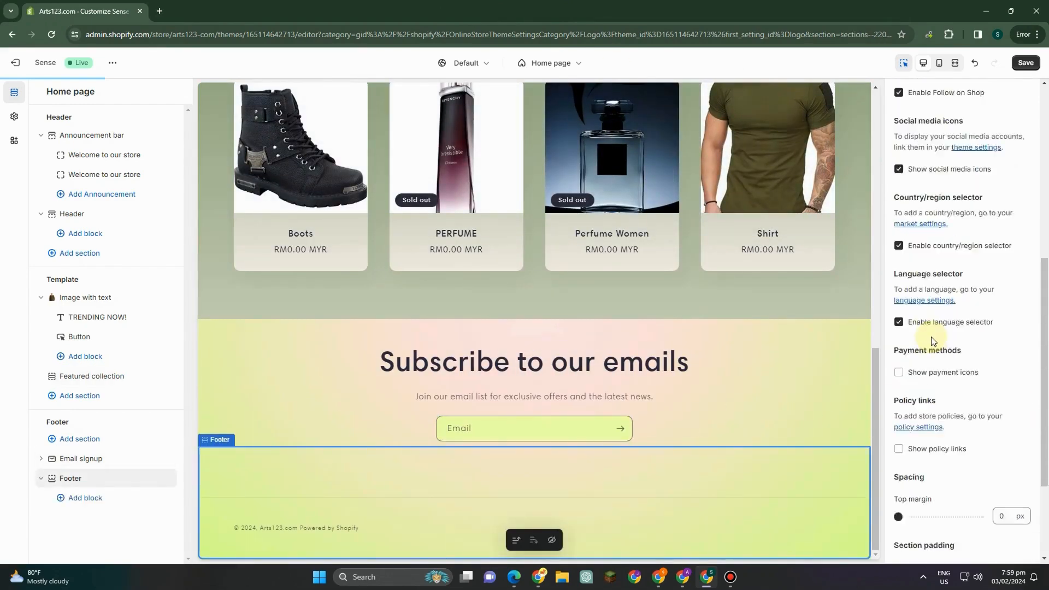
pyautogui.scroll(-4, 928, 349)
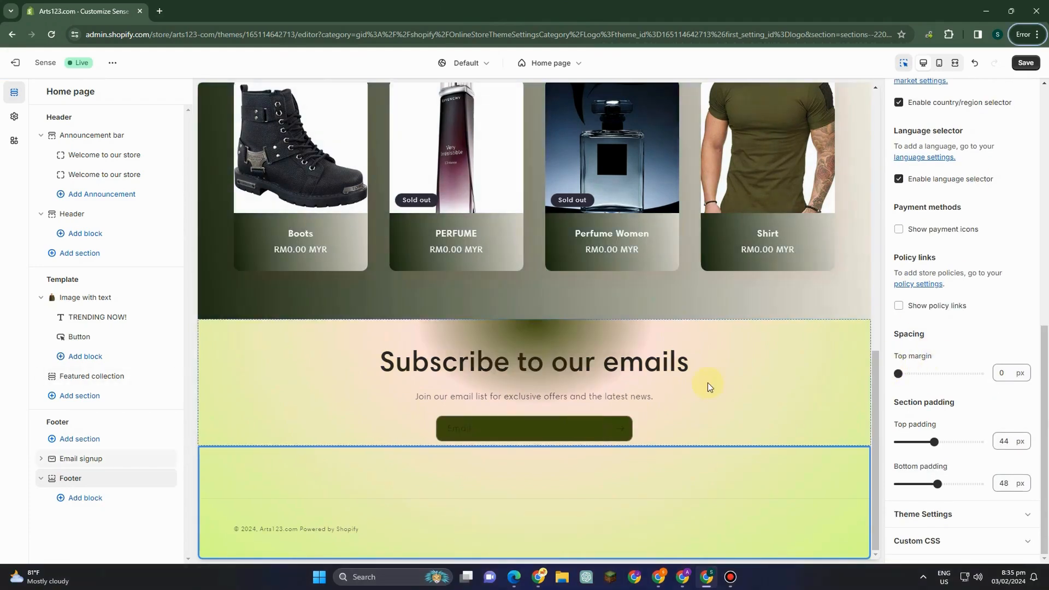
# Step: Open the Email signup section's Scheme 2 for editing and set its background color to #92AB33
pyautogui.click(812, 391)
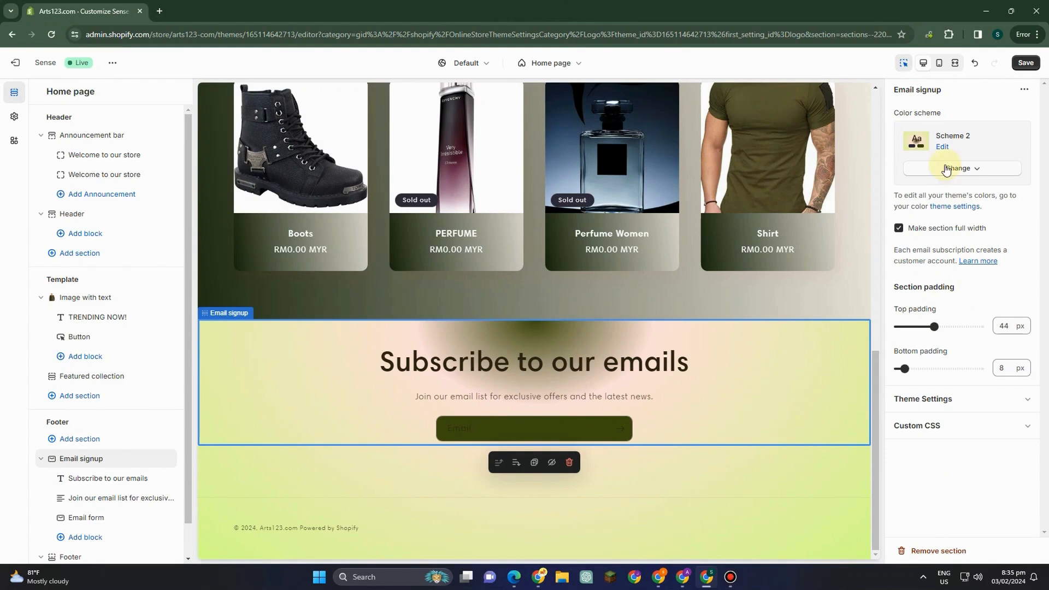
pyautogui.click(942, 146)
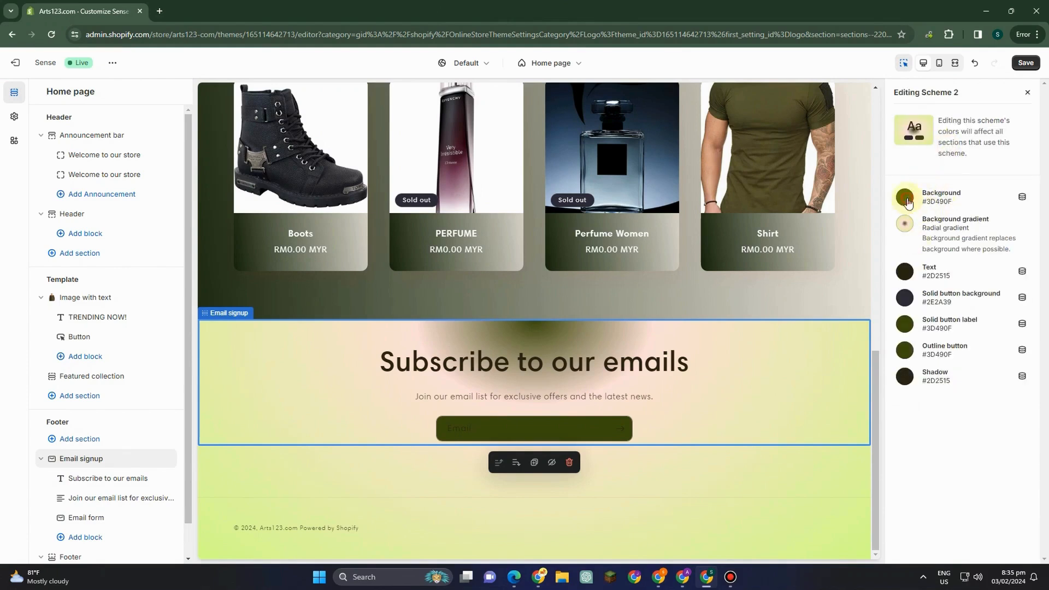
pyautogui.click(906, 199)
pyautogui.click(961, 242)
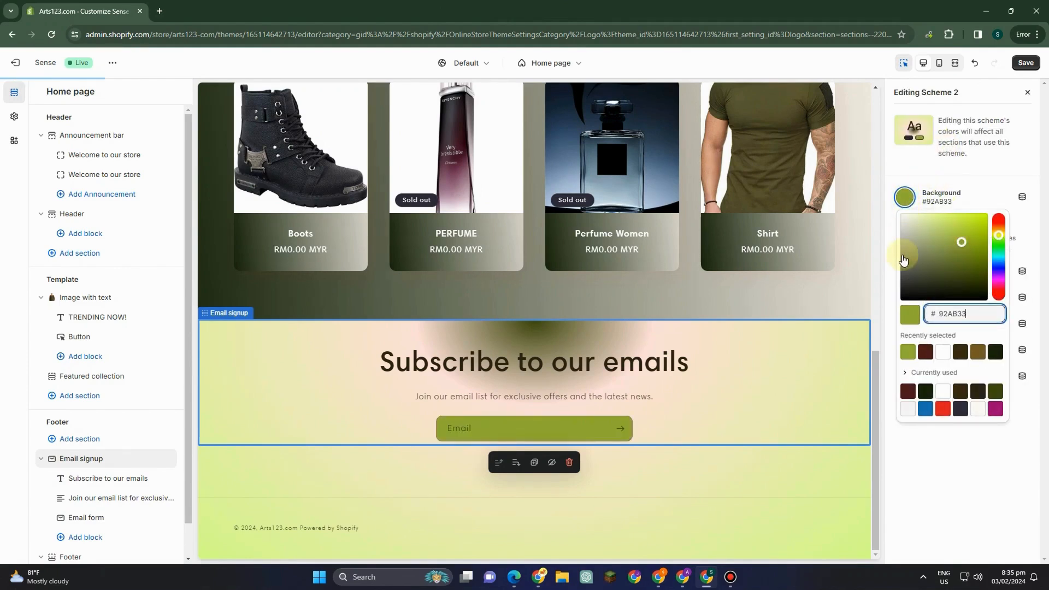
pyautogui.click(974, 170)
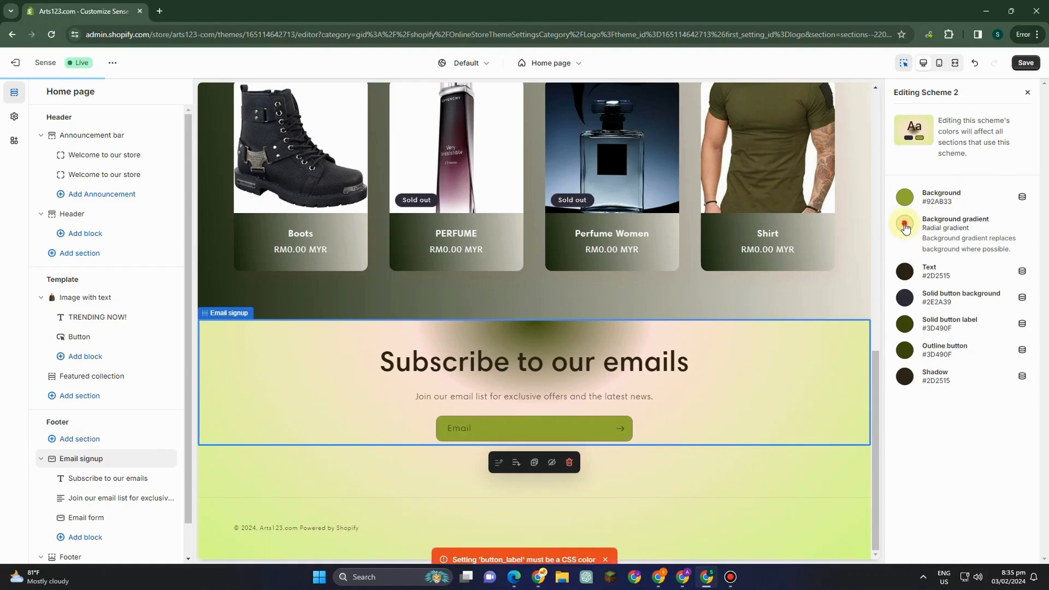
# Step: Set the first color stop of Scheme 2's radial background gradient to #2E3123
pyautogui.click(905, 225)
pyautogui.click(904, 456)
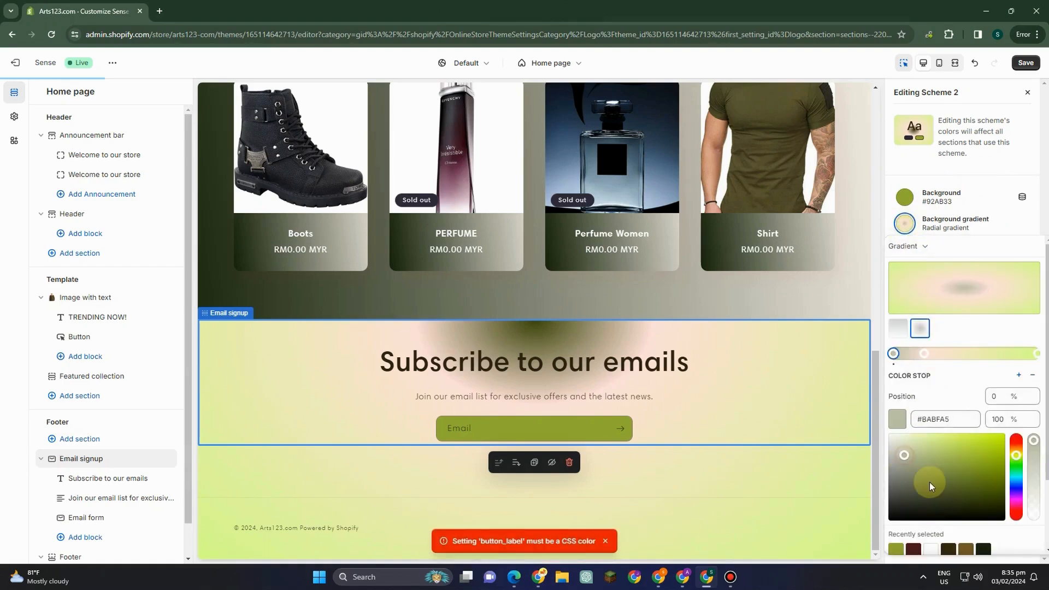
pyautogui.moveTo(929, 482); pyautogui.dragTo(923, 502)
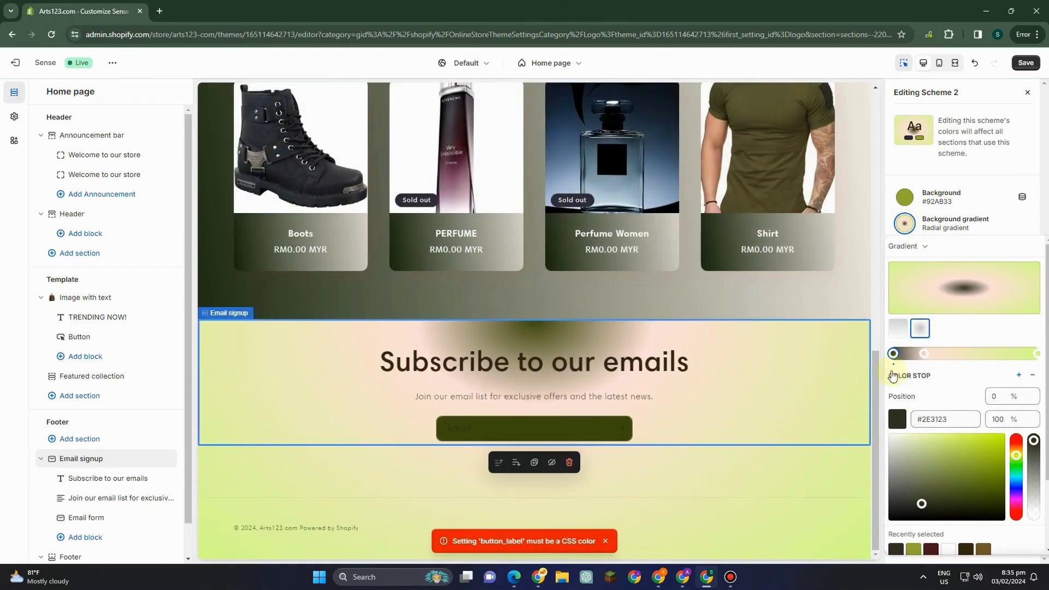
pyautogui.click(1006, 184)
# Step: Set Scheme 2's solid button background to #FFF and its solid button label to #FDFBF7
pyautogui.click(904, 297)
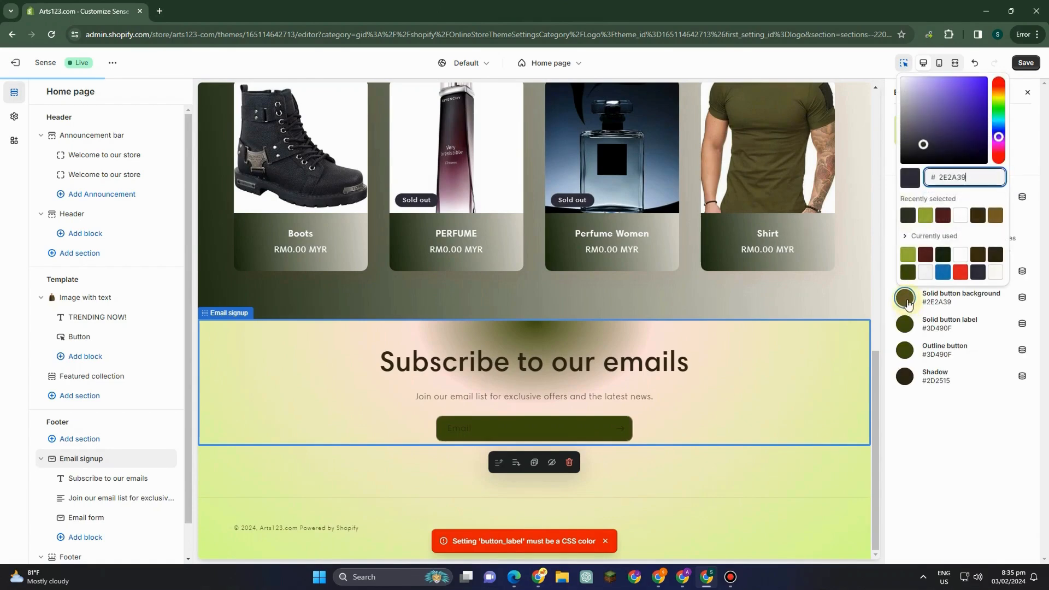
pyautogui.click(960, 216)
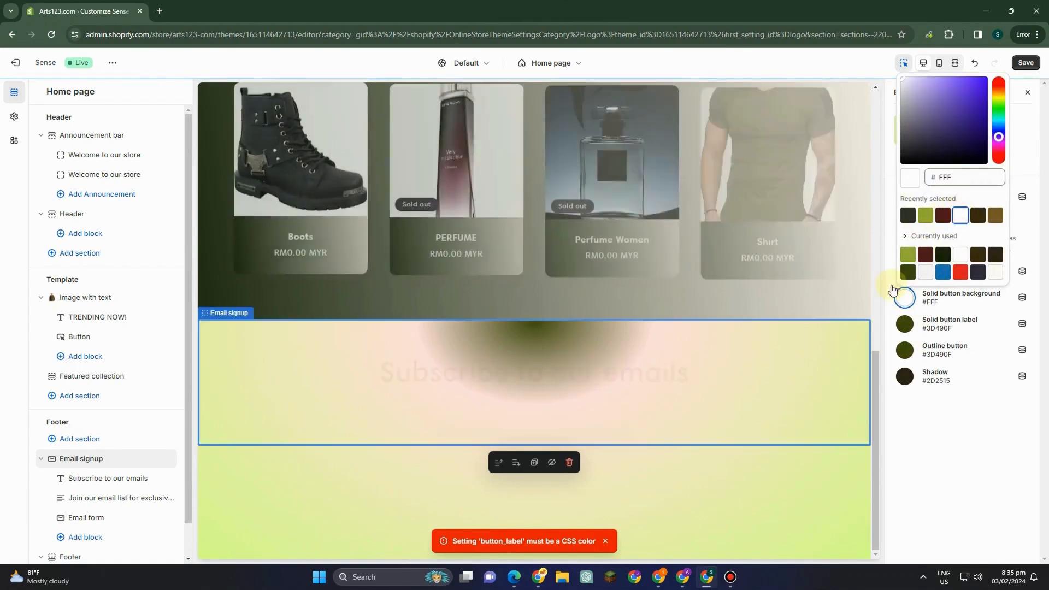
pyautogui.click(905, 325)
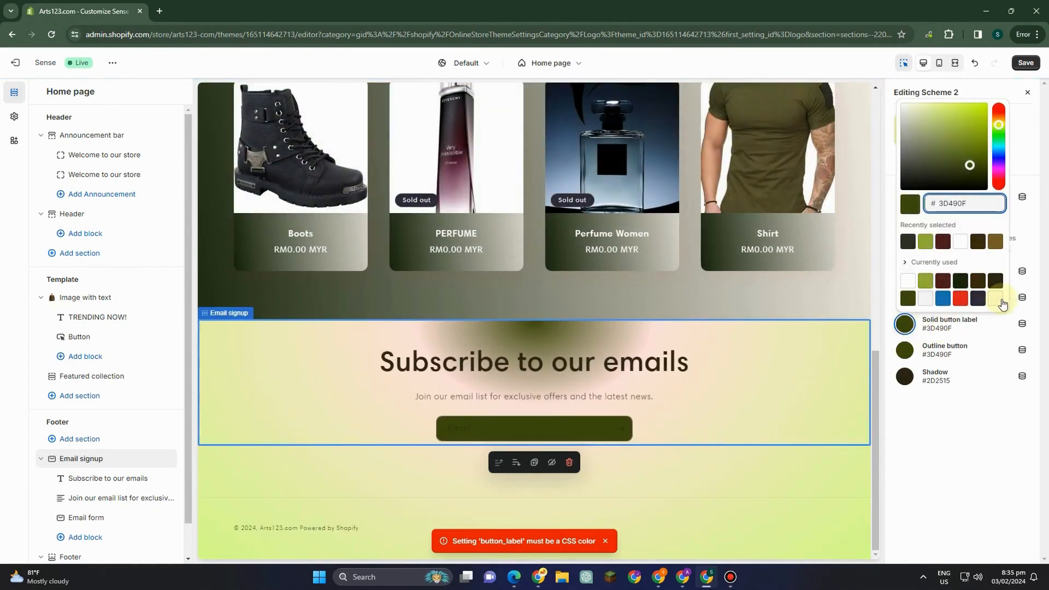
# Step: Set Scheme 2's outline button color to #FDFBF7 and close the scheme editor
pyautogui.click(936, 345)
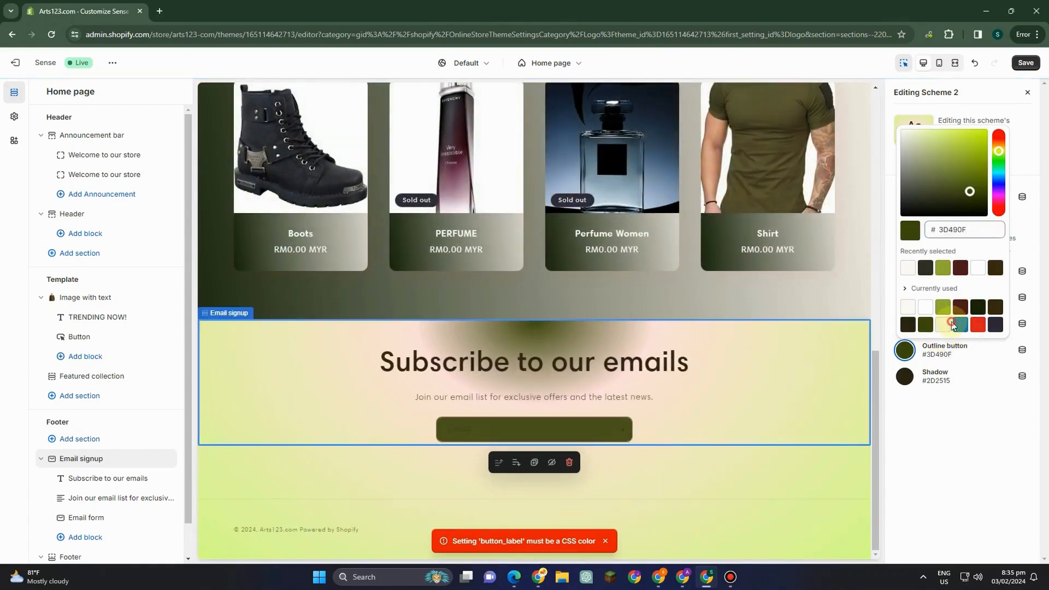
pyautogui.click(942, 325)
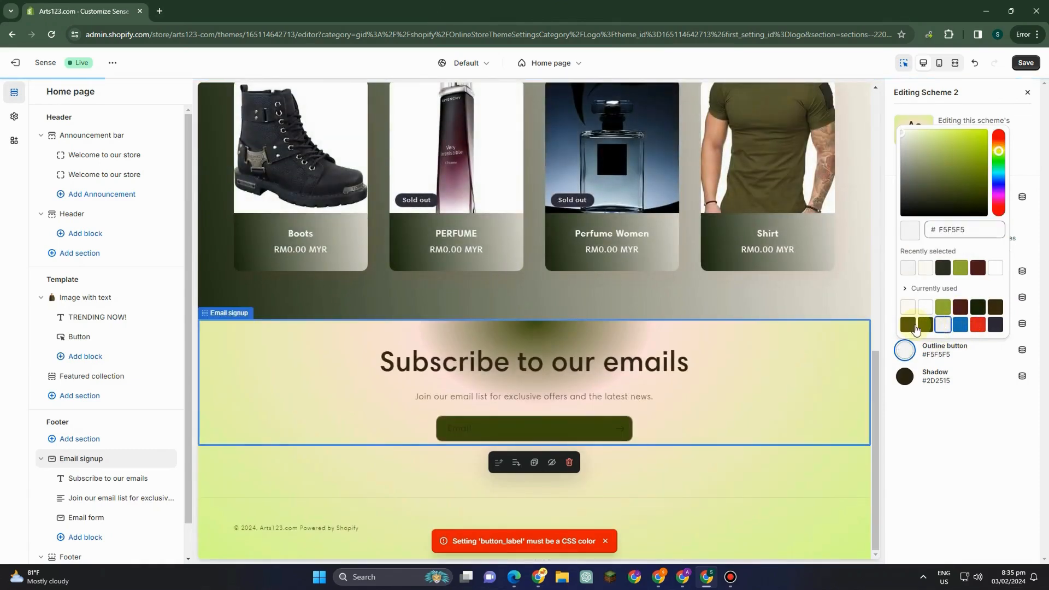
pyautogui.click(924, 325)
pyautogui.click(907, 307)
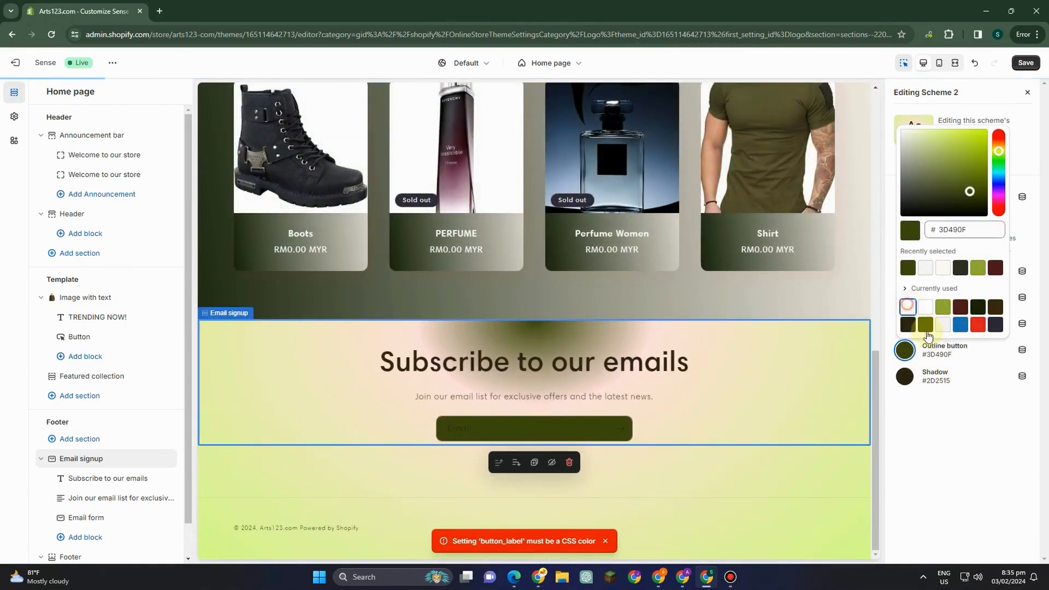
pyautogui.click(945, 416)
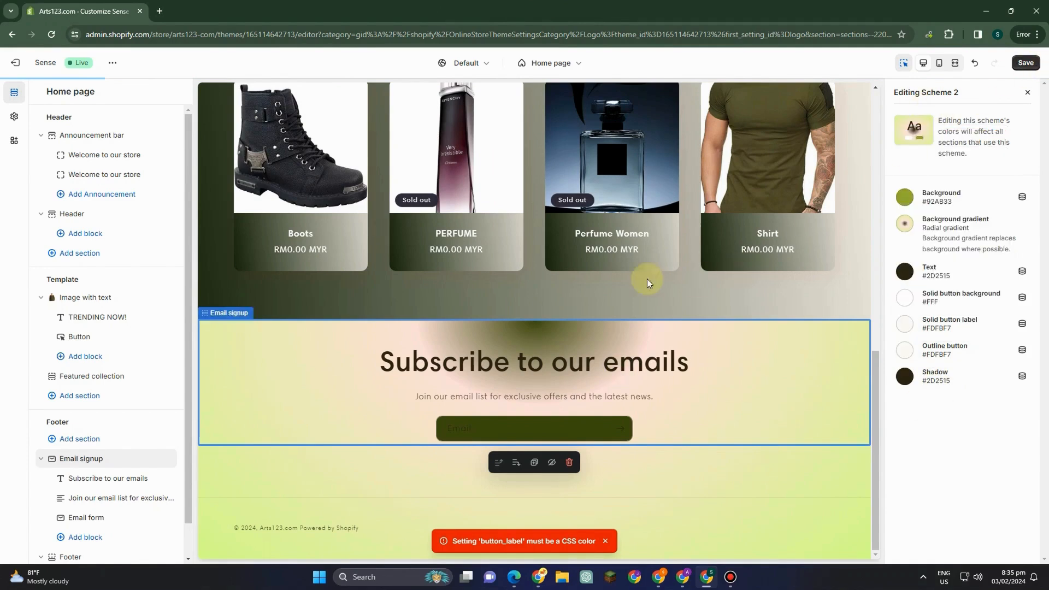
pyautogui.click(1028, 93)
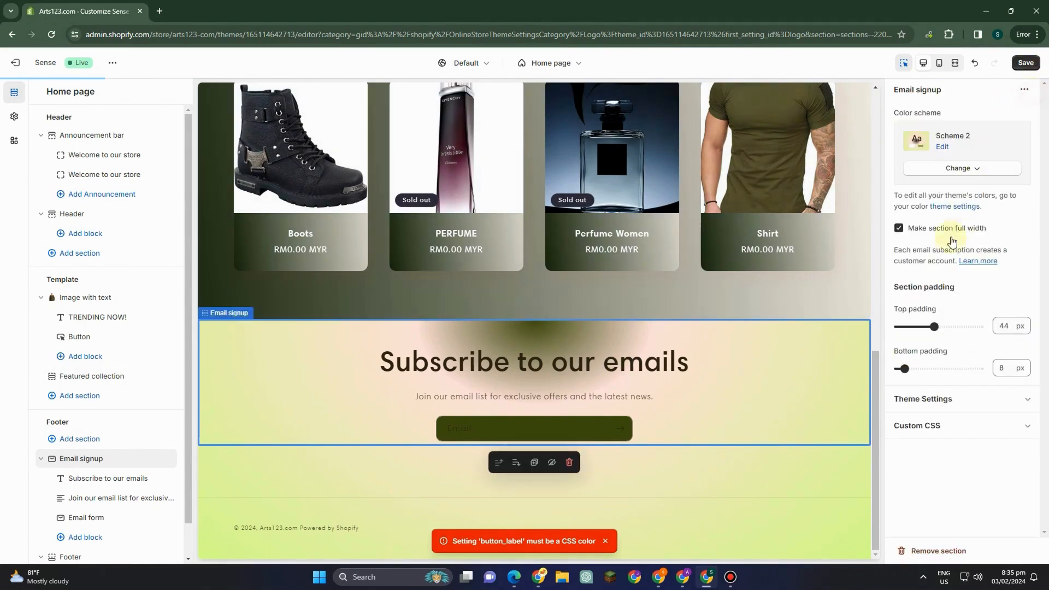
# Step: Switch the Email signup section's color scheme to Scheme 1 and save the theme
pyautogui.click(944, 170)
pyautogui.click(935, 201)
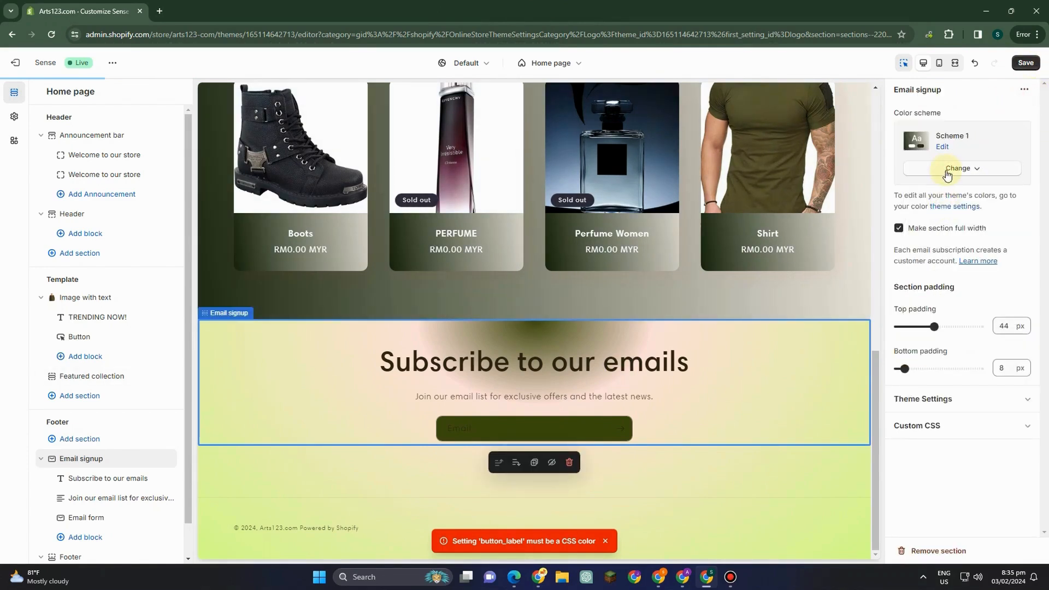
pyautogui.click(947, 171)
pyautogui.click(934, 223)
pyautogui.click(946, 172)
pyautogui.click(935, 201)
pyautogui.scroll(5, 613, 213)
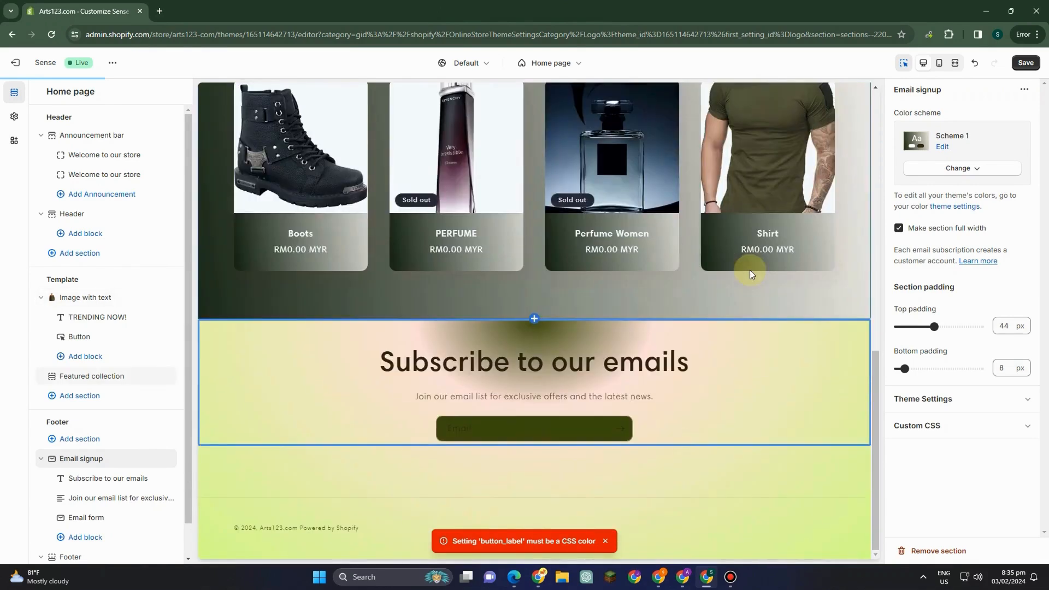
pyautogui.click(1025, 62)
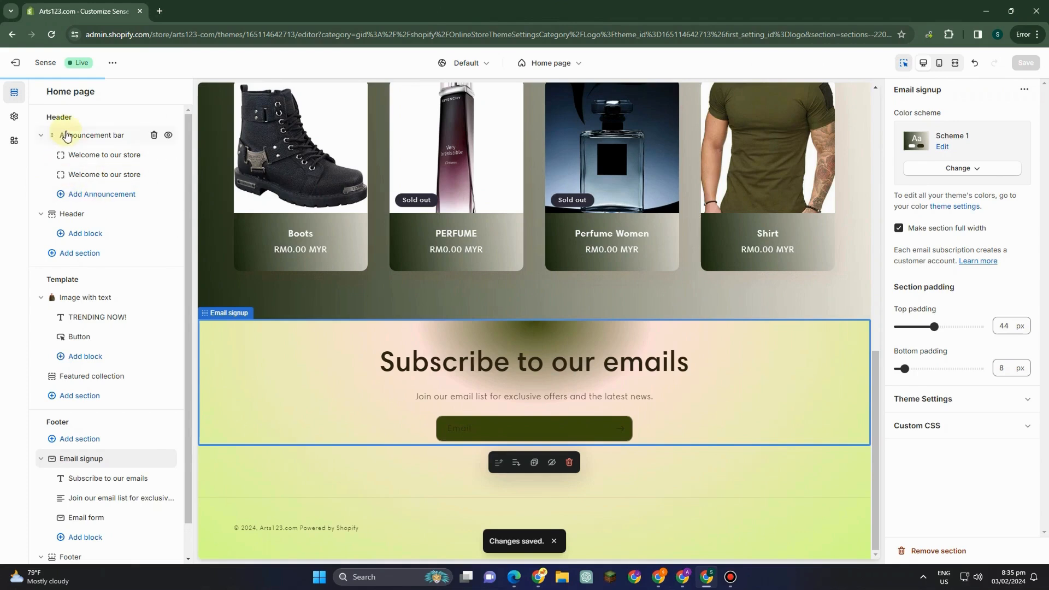
# Step: Add a third announcement to the announcement bar with the text "Welcome to our ARTISQUE"
pyautogui.click(87, 194)
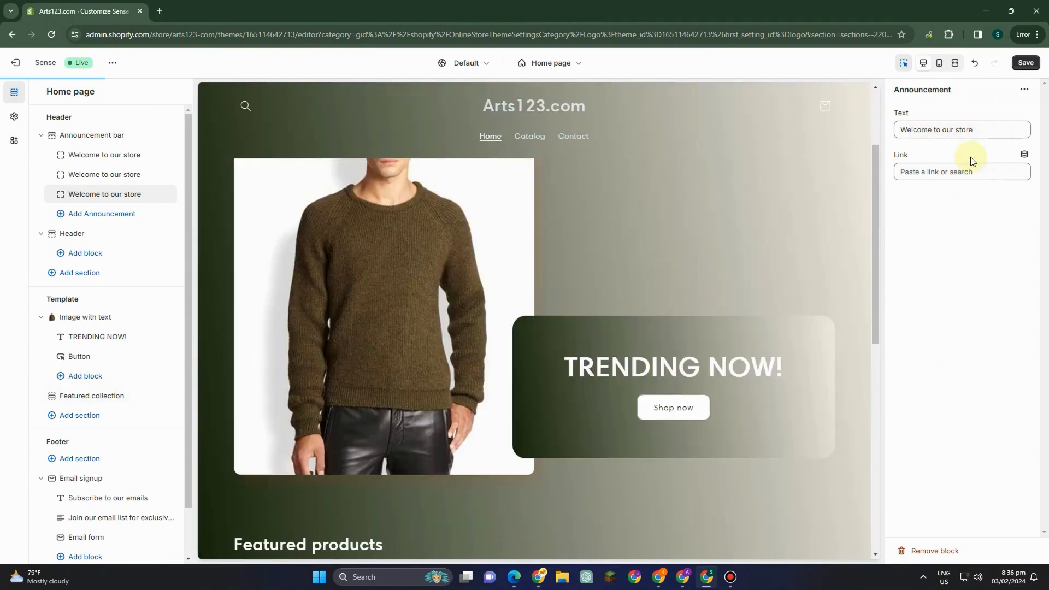
pyautogui.click(973, 129)
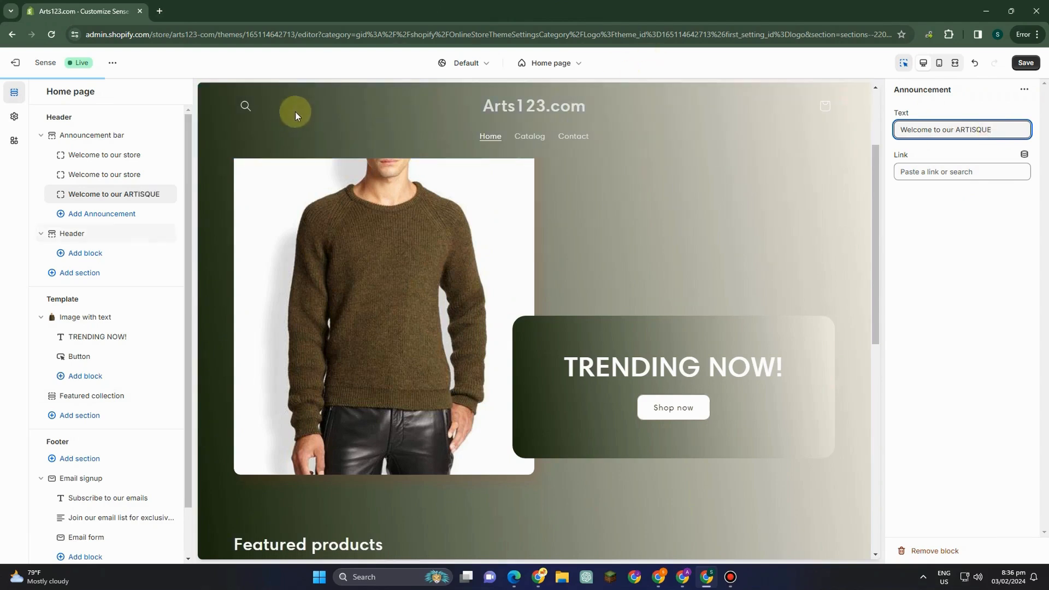
pyautogui.click(111, 206)
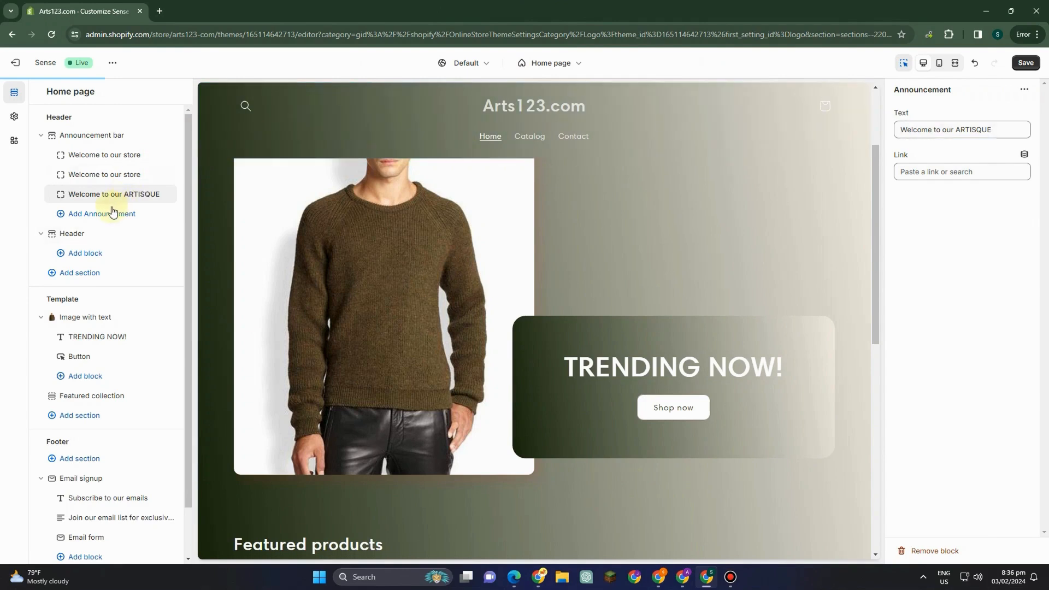
# Step: Check the blocks available for the Header and add a Custom Liquid section to the header group
pyautogui.click(100, 252)
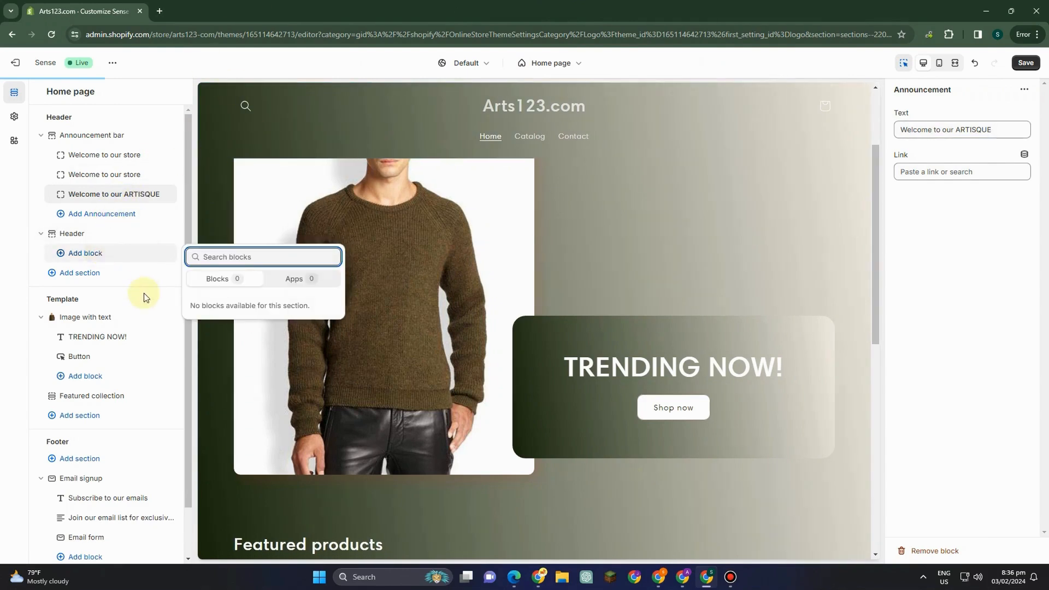
pyautogui.click(100, 274)
pyautogui.click(92, 276)
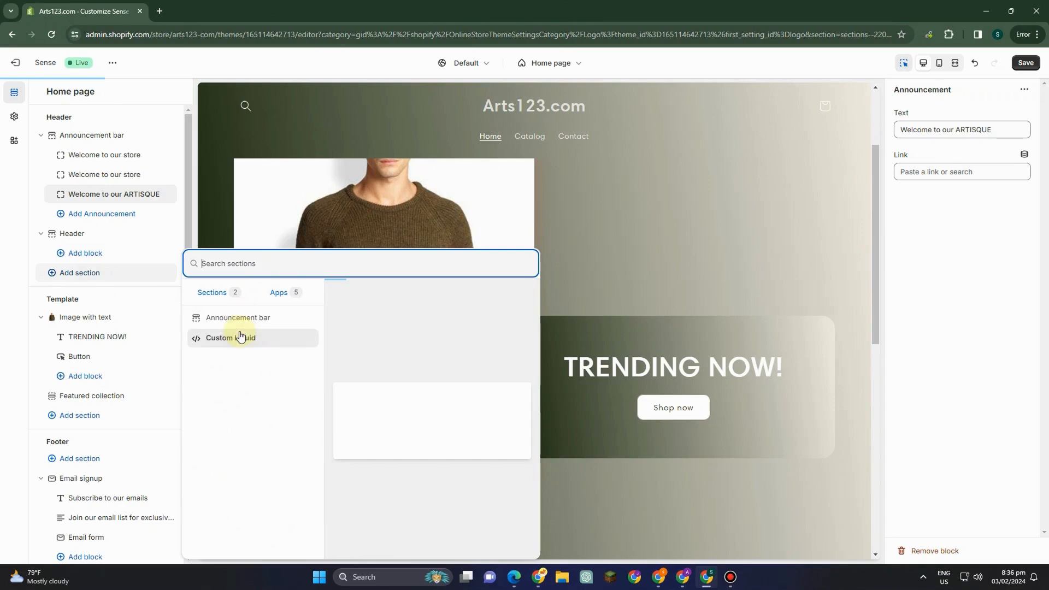
pyautogui.press('Escape')
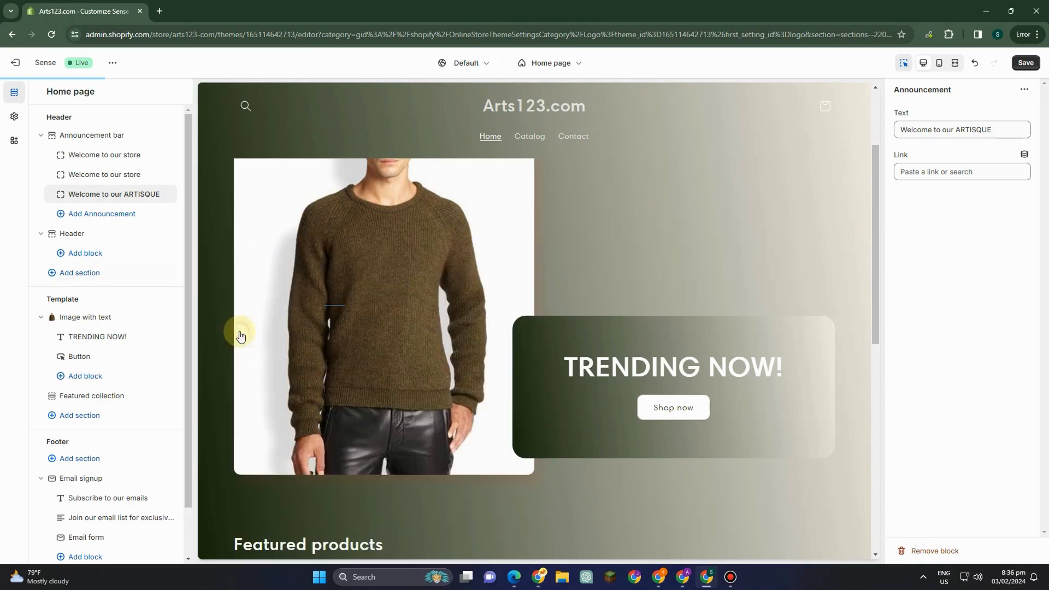
pyautogui.click(52, 276)
# Step: Set the Custom Liquid section's top padding to 84 px and bottom padding to 28 px, and save the theme
pyautogui.rightClick(919, 164)
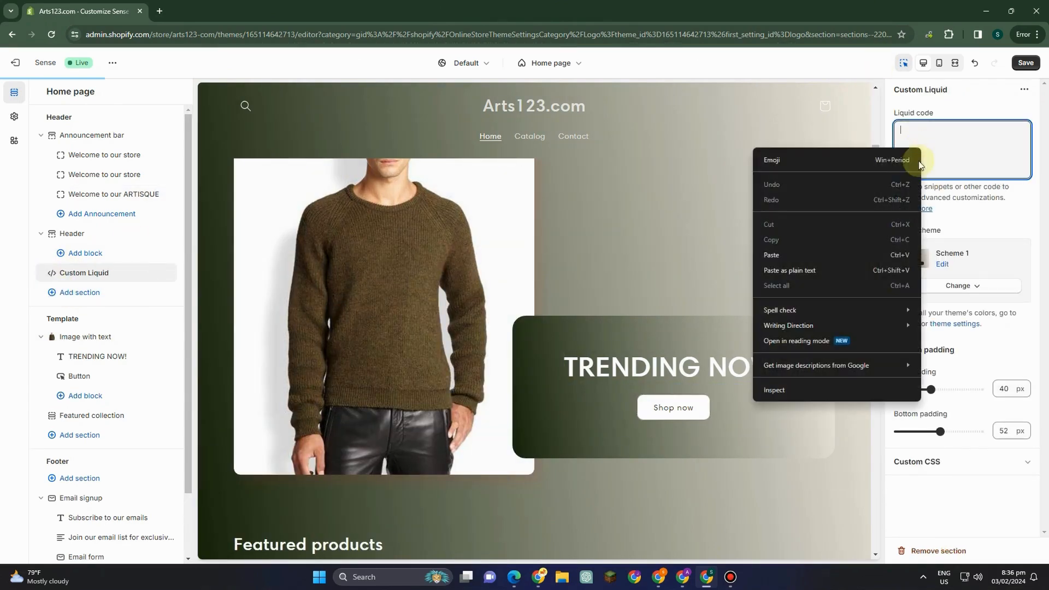
pyautogui.click(958, 139)
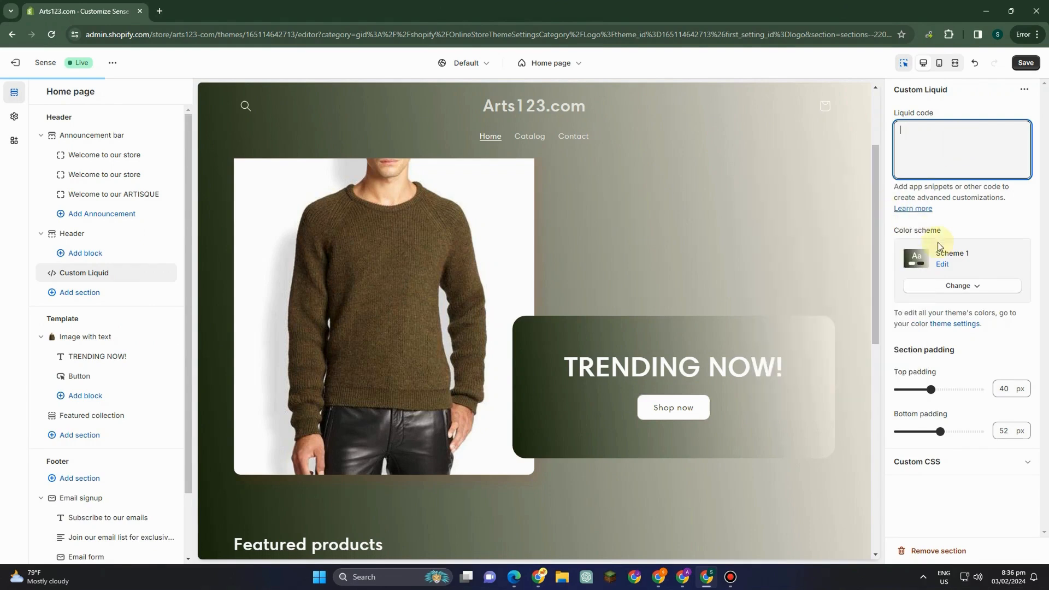
pyautogui.moveTo(937, 396); pyautogui.dragTo(966, 389)
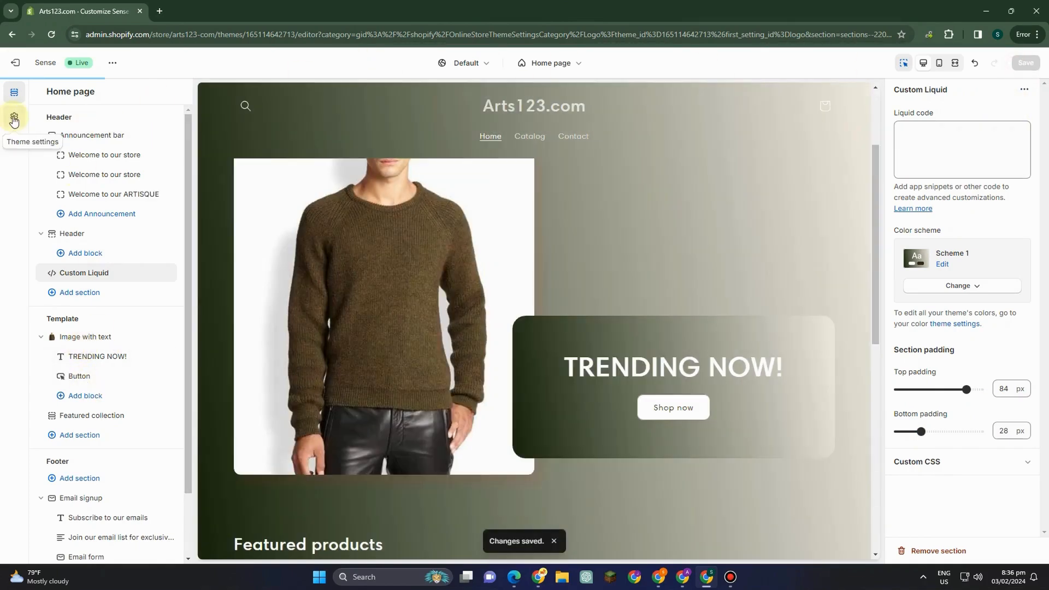
# Step: Set the store logo in the theme settings to the library image AESRHETICALLY_YOURS_1
pyautogui.click(14, 118)
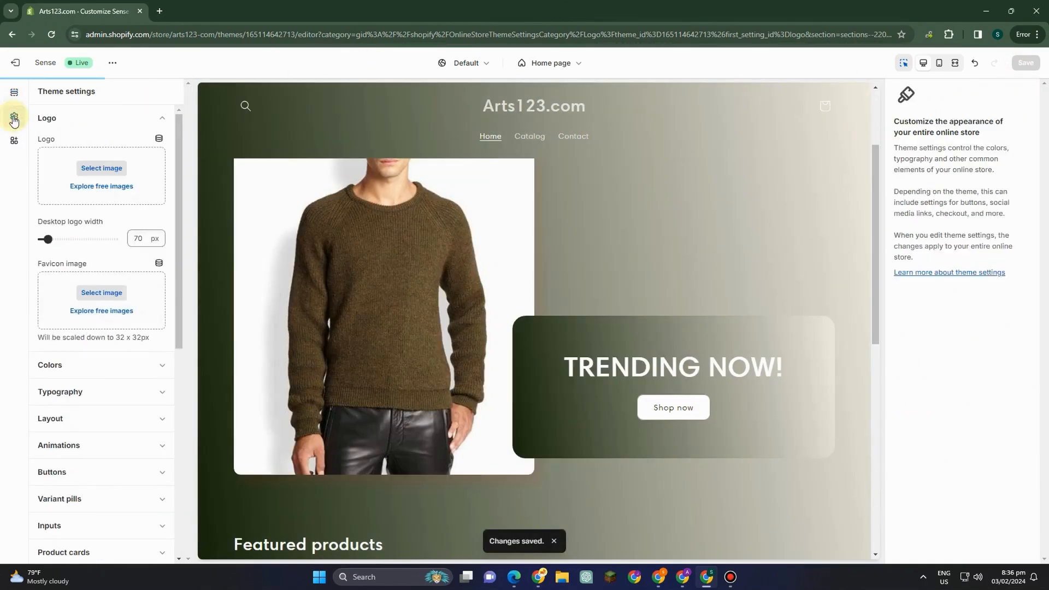
pyautogui.click(94, 169)
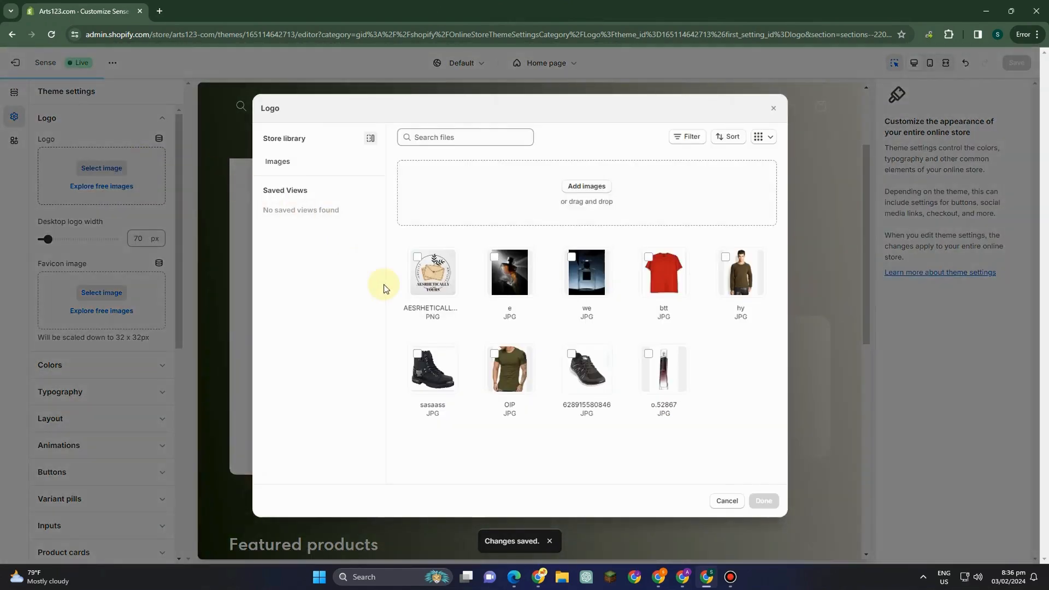
pyautogui.click(432, 272)
pyautogui.click(763, 501)
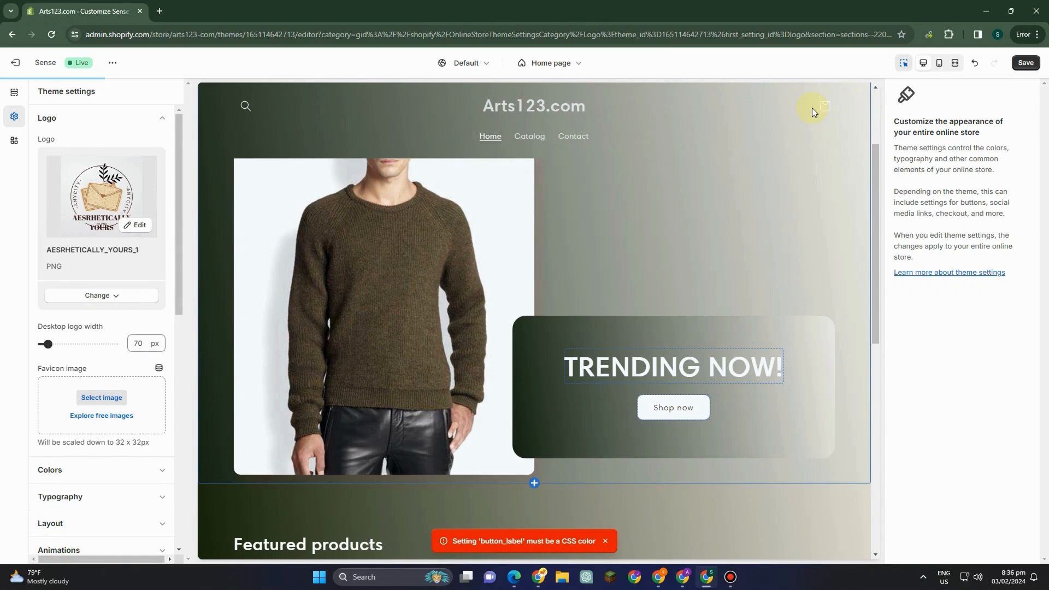
# Step: Review the storefront preview and reload the Home page template
pyautogui.scroll(-2, 588, 295)
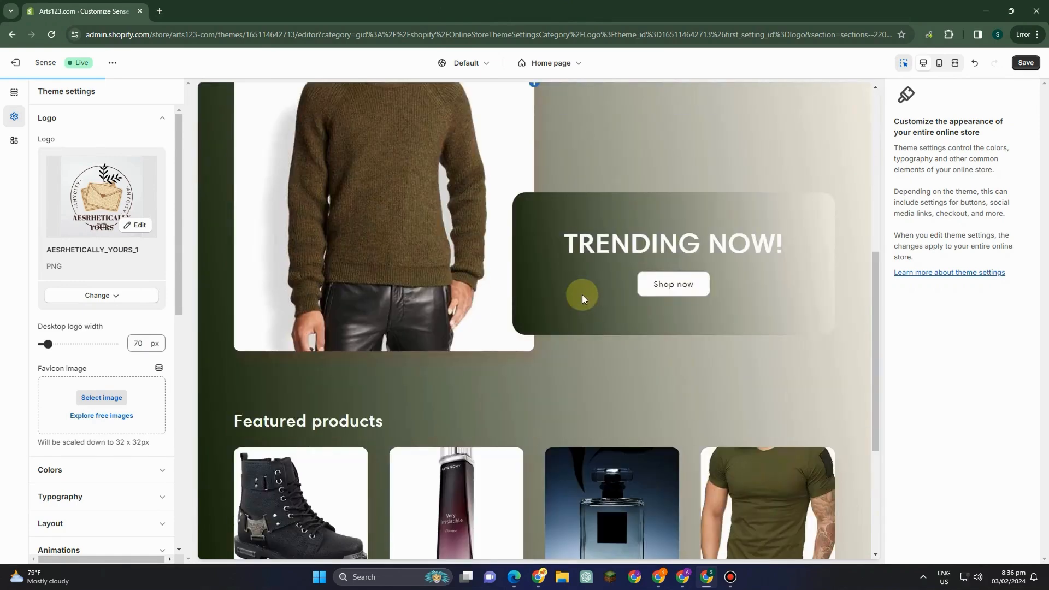
pyautogui.scroll(5, 582, 299)
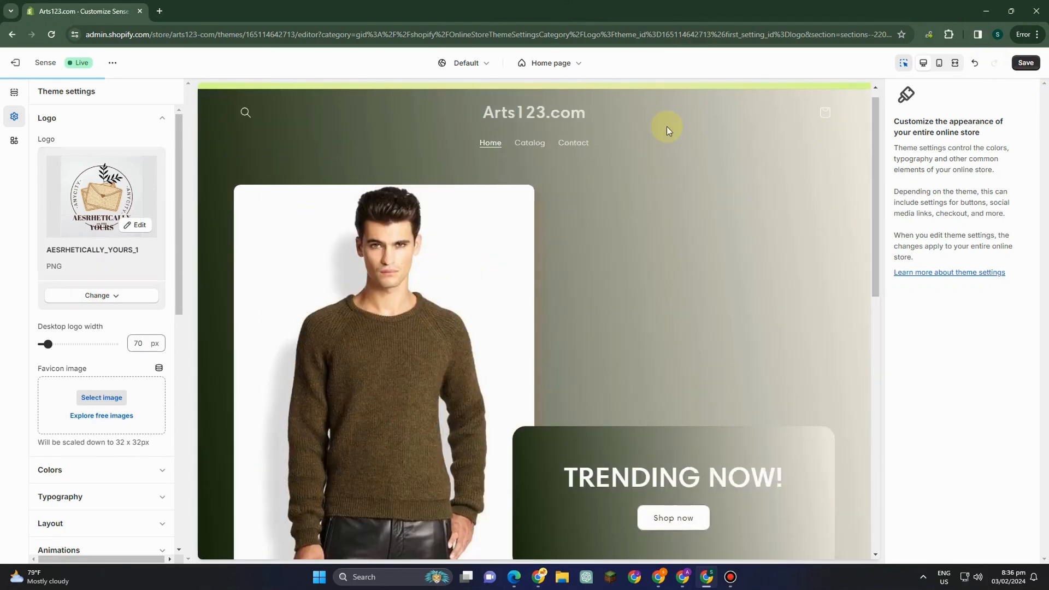
pyautogui.scroll(1, 628, 129)
pyautogui.click(560, 67)
pyautogui.click(499, 113)
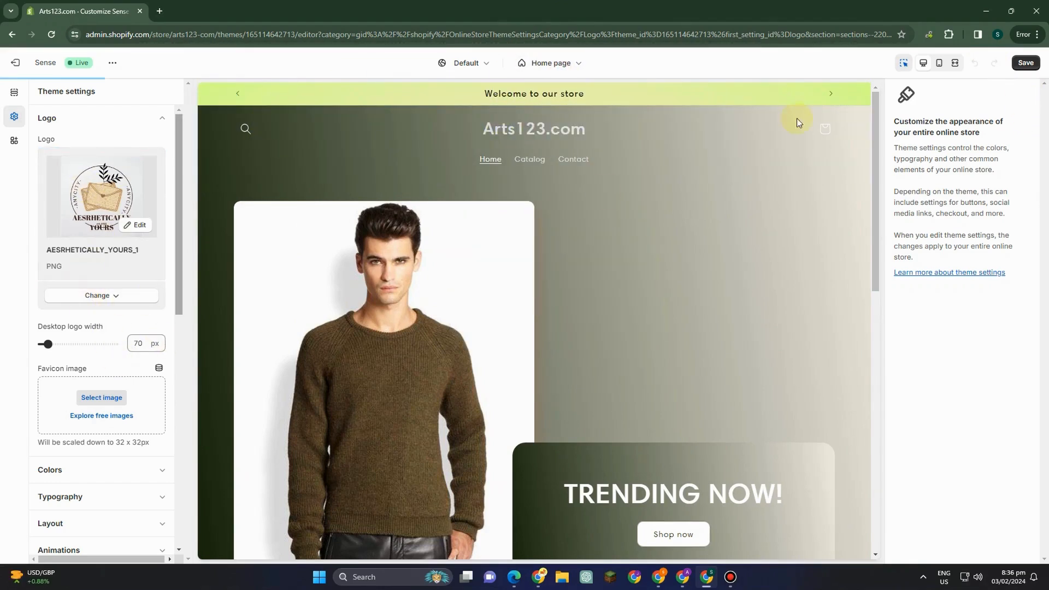
# Step: Look through the theme settings categories and save the logo change
pyautogui.scroll(-3, 125, 241)
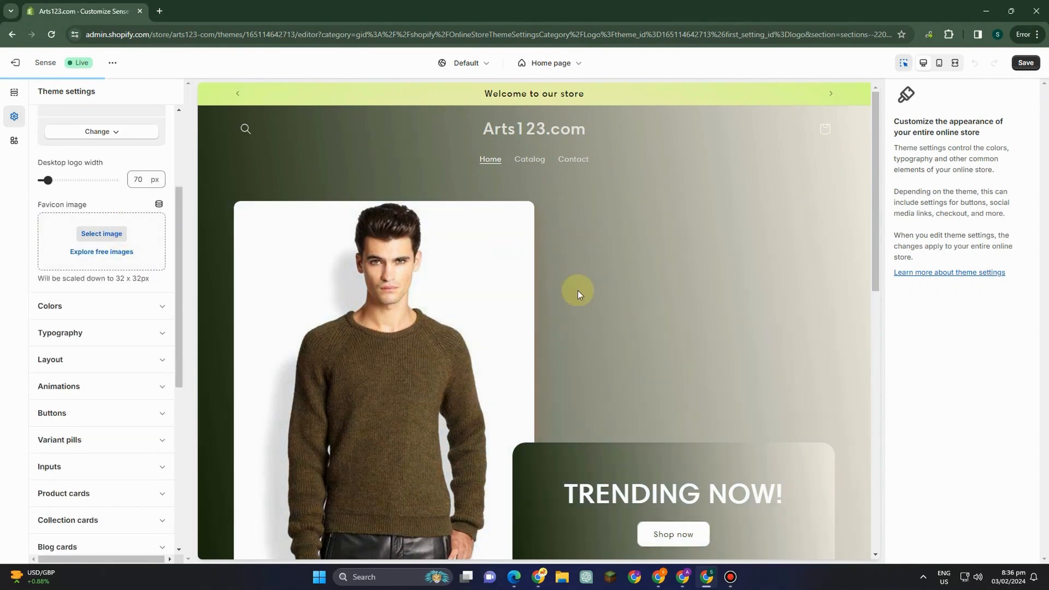
pyautogui.scroll(-8, 578, 292)
pyautogui.scroll(8, 608, 284)
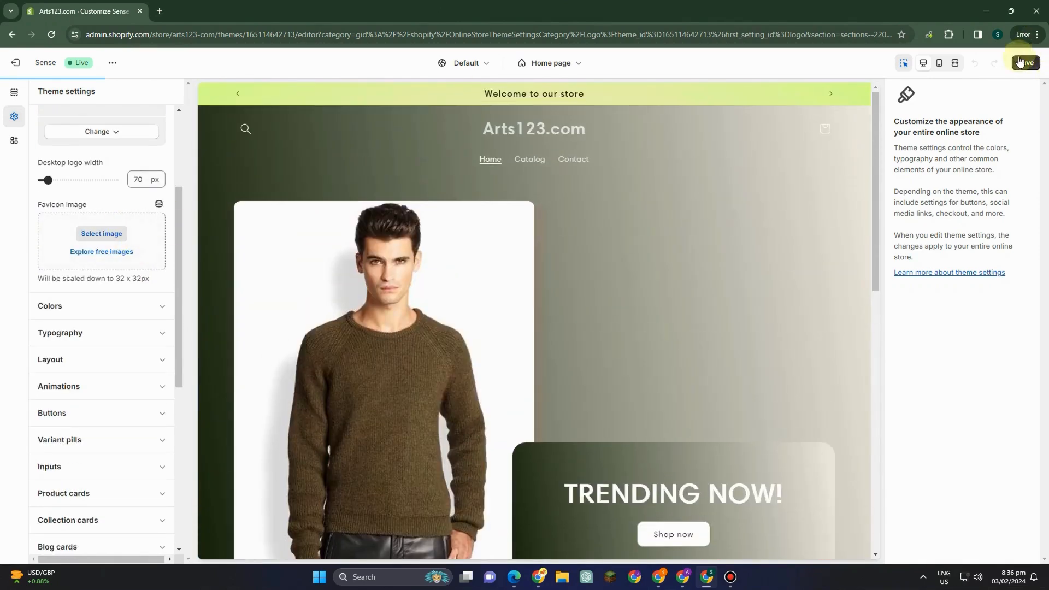
pyautogui.click(1019, 62)
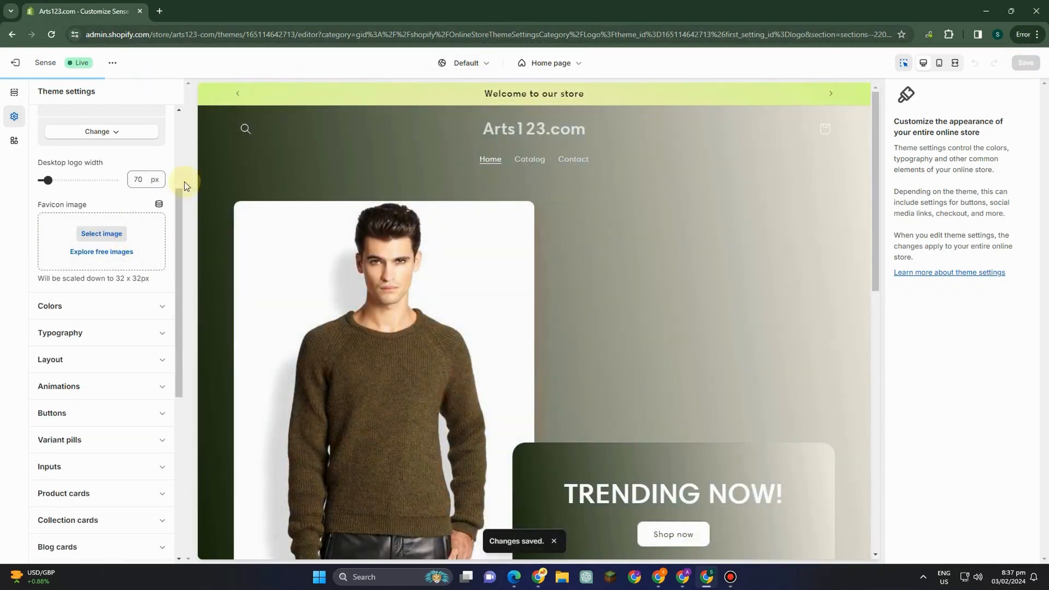
# Step: Expand the Colors theme settings and start adding a new color scheme
pyautogui.click(88, 307)
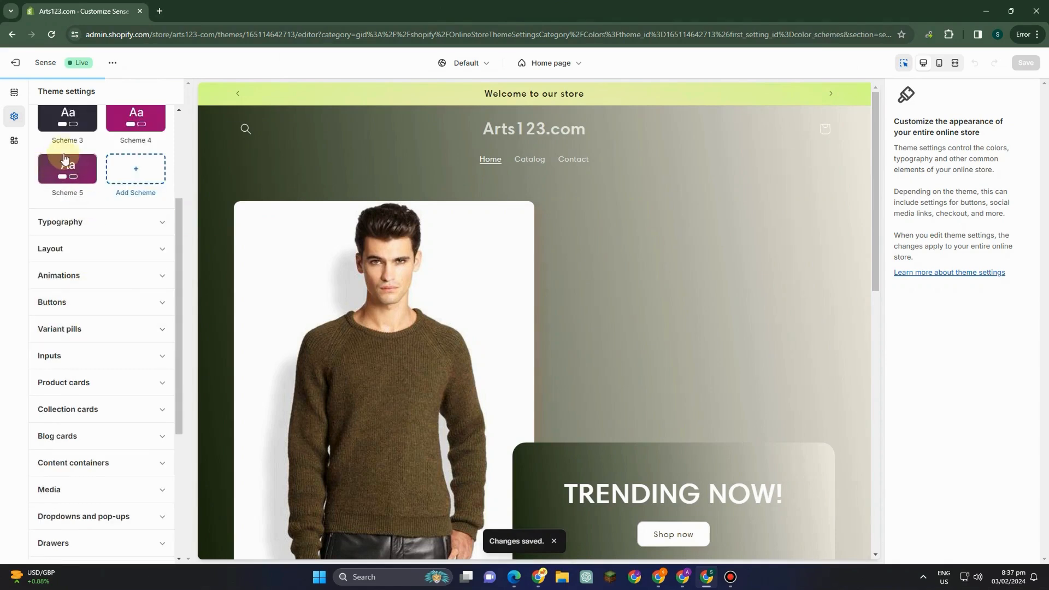
pyautogui.click(131, 180)
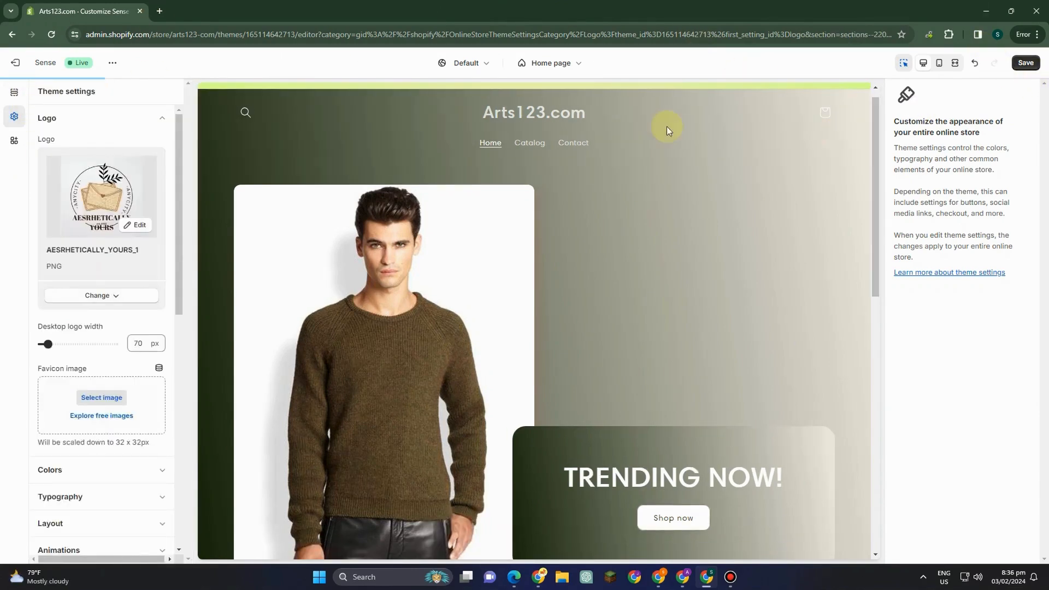
# Step: Reload the Home page template in the storefront preview
pyautogui.scroll(1, 628, 126)
pyautogui.click(561, 71)
pyautogui.click(503, 110)
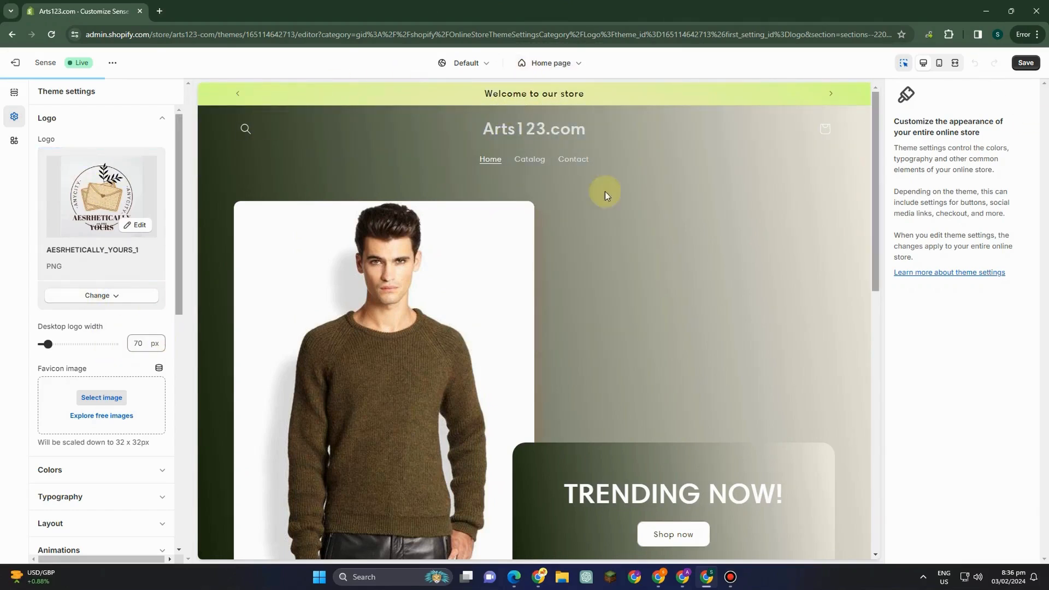
# Step: Browse the theme settings categories below the logo options and save the theme
pyautogui.scroll(-3, 126, 241)
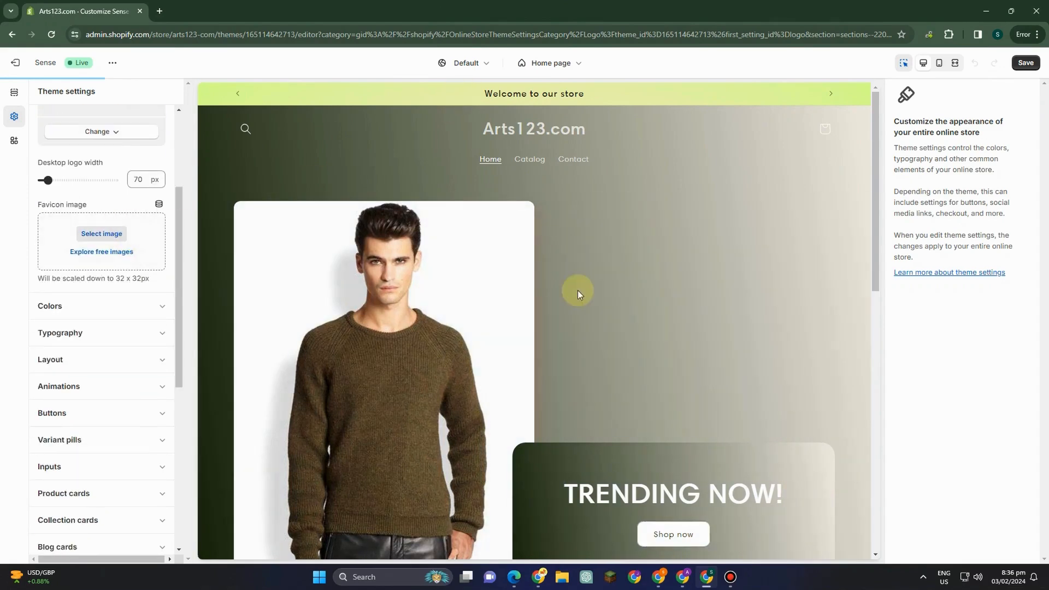
pyautogui.scroll(-5, 582, 292)
pyautogui.scroll(6, 607, 284)
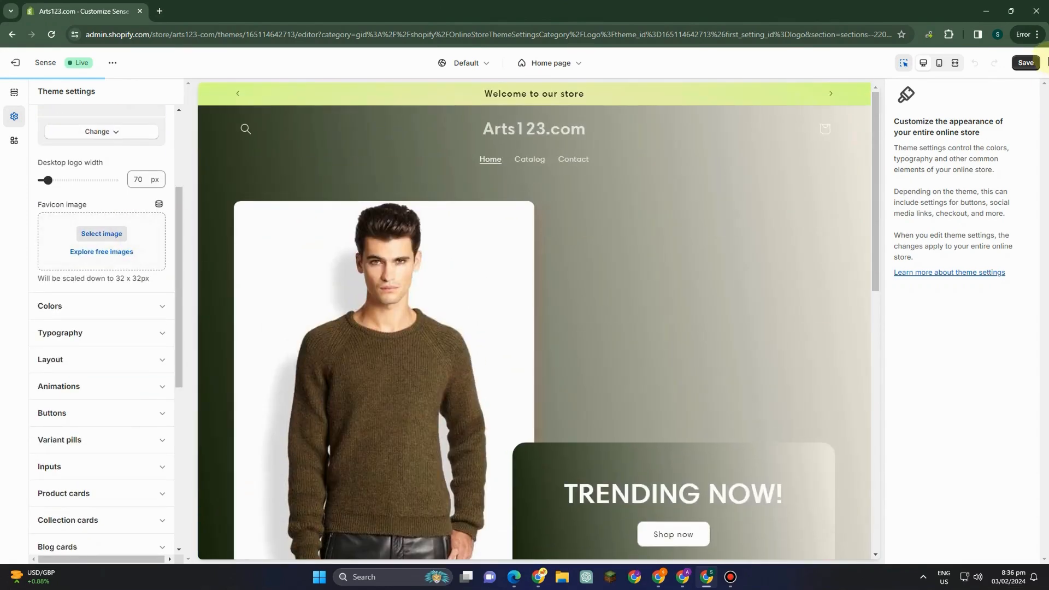
pyautogui.click(1021, 63)
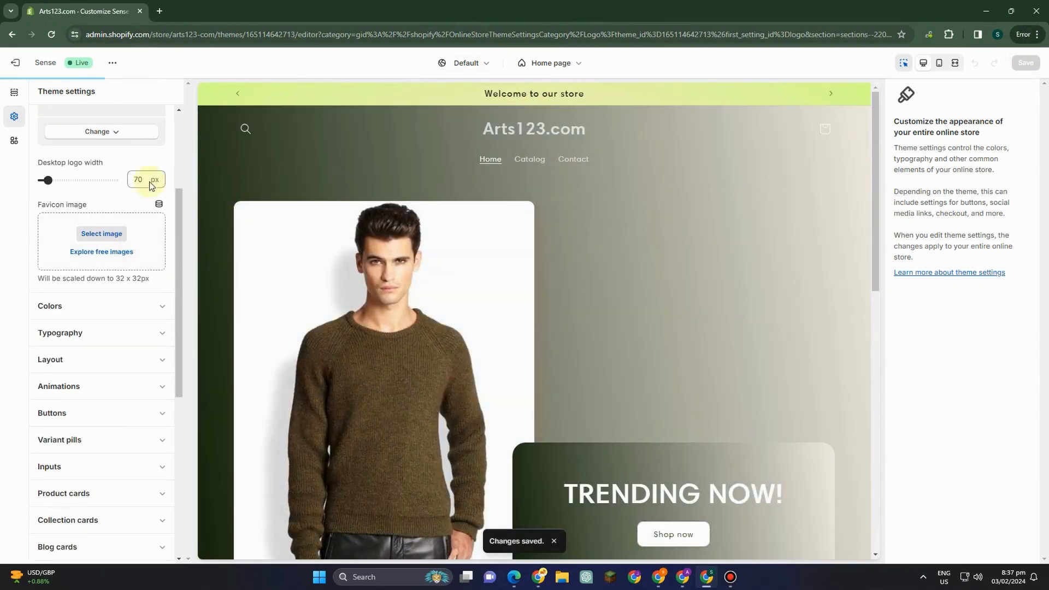